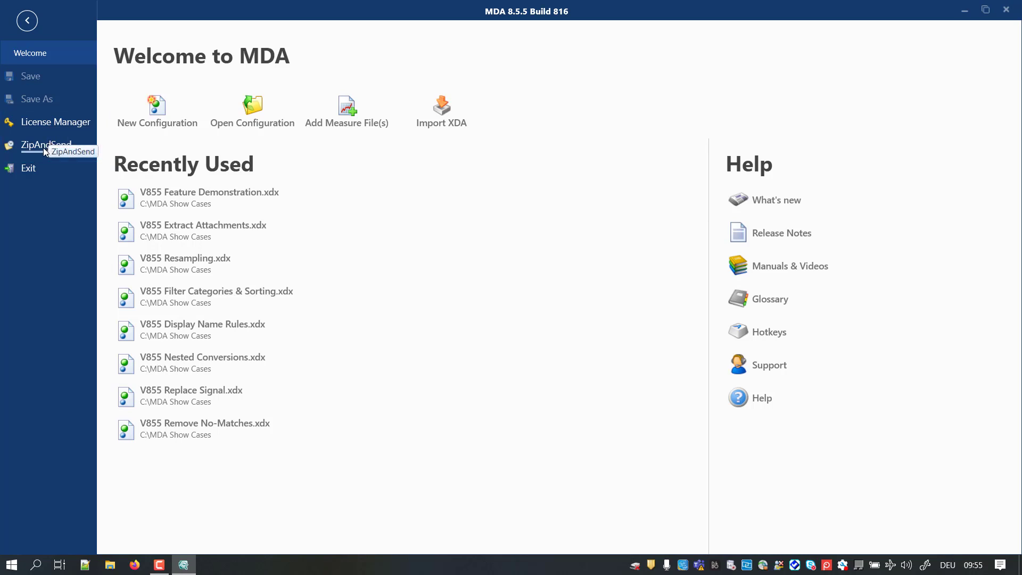
Step: Send an e-mail with the subject "I like MDA V8" to the ETAS support contact for Europe, and close the support information
click(768, 369)
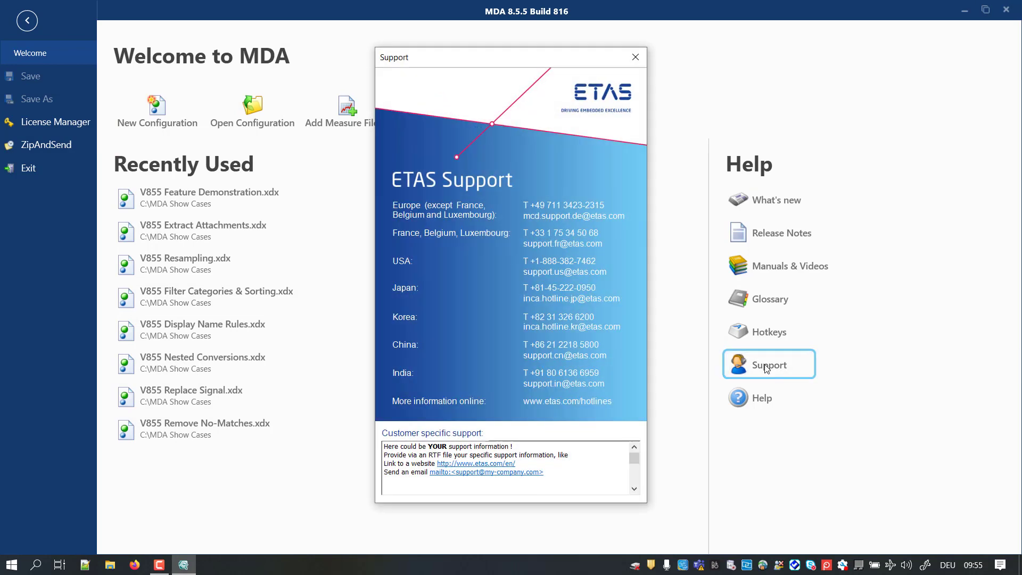
click(595, 219)
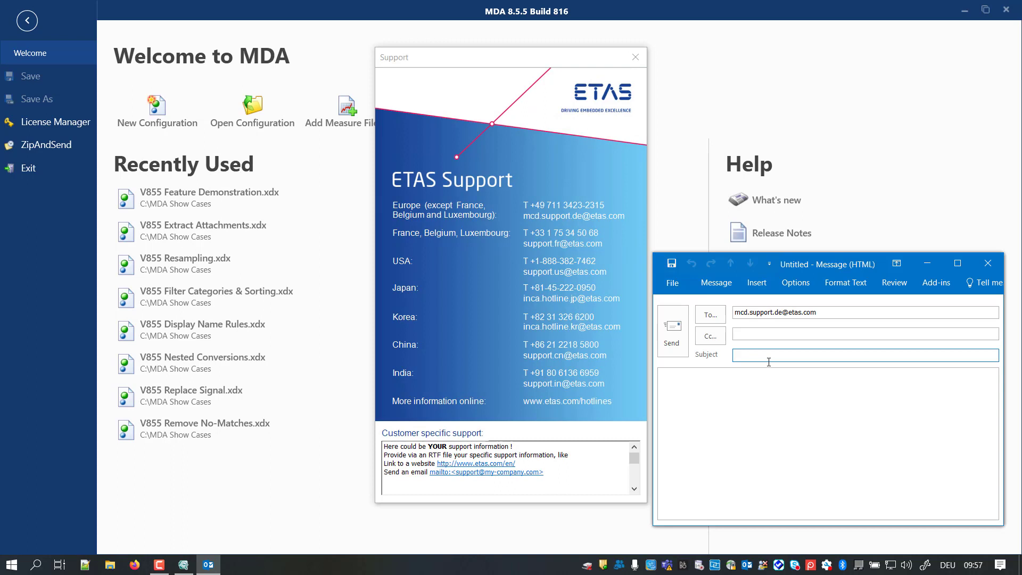
text(I like MDA V8)
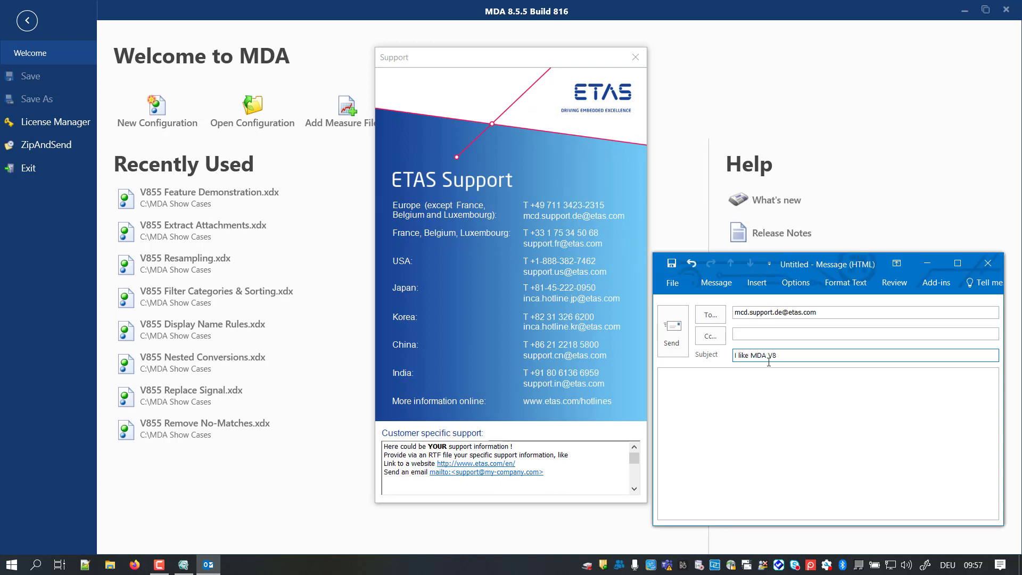
click(672, 331)
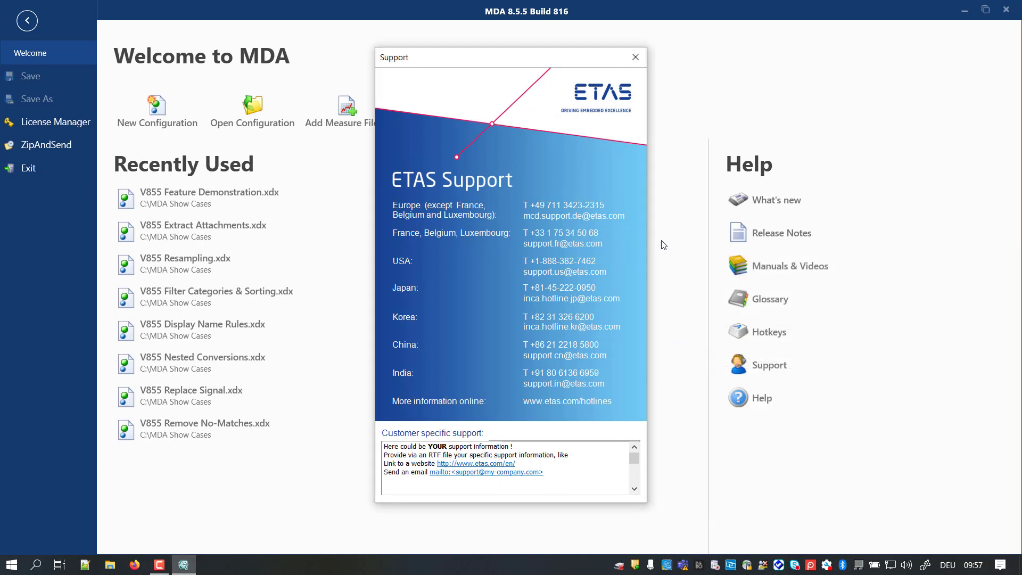
click(636, 58)
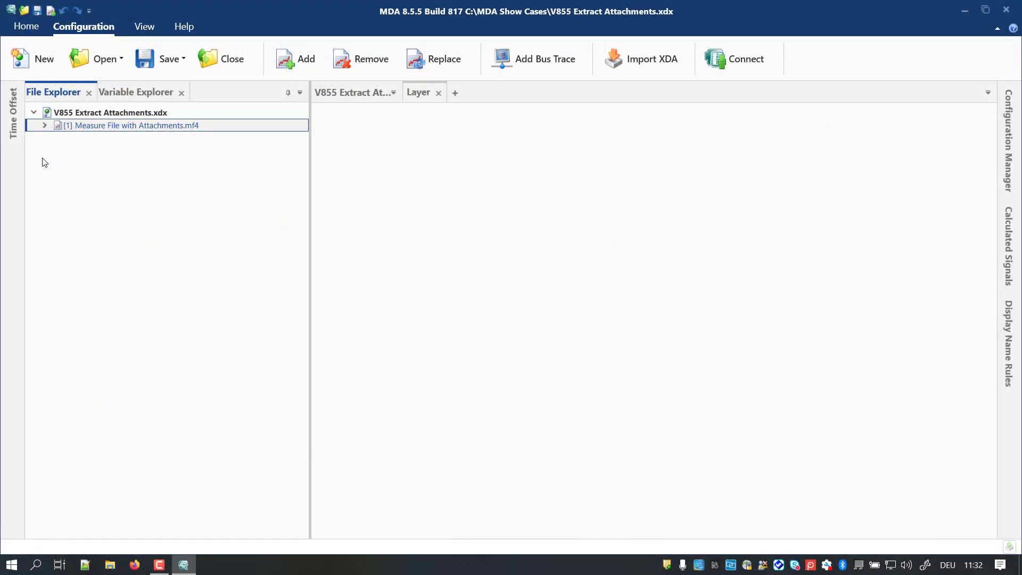
Step: Delete the Program Description, WP and RP lines from the default comment of Measure File with Attachments.mf4 and save the meta data
click(44, 127)
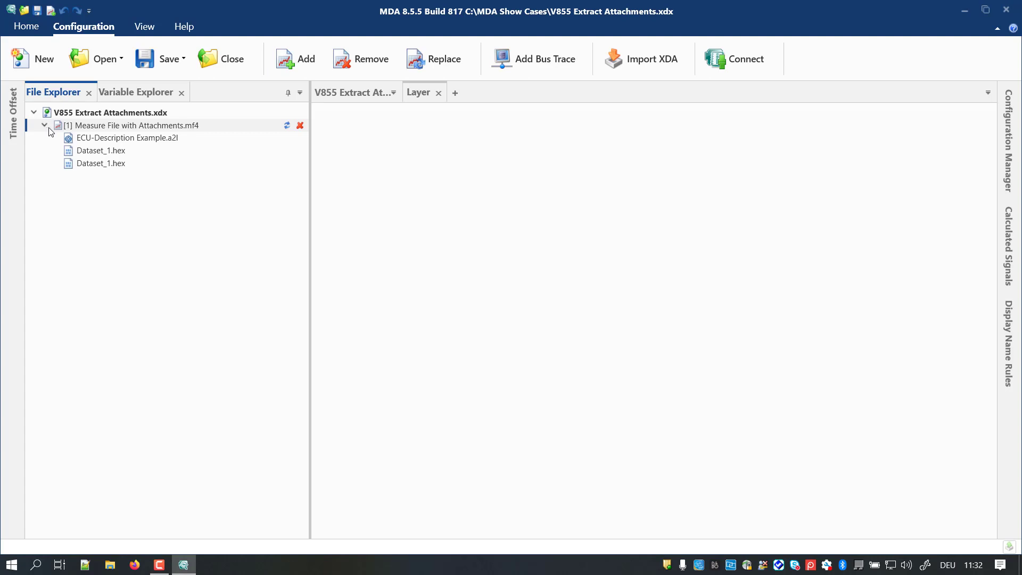
right_click(85, 127)
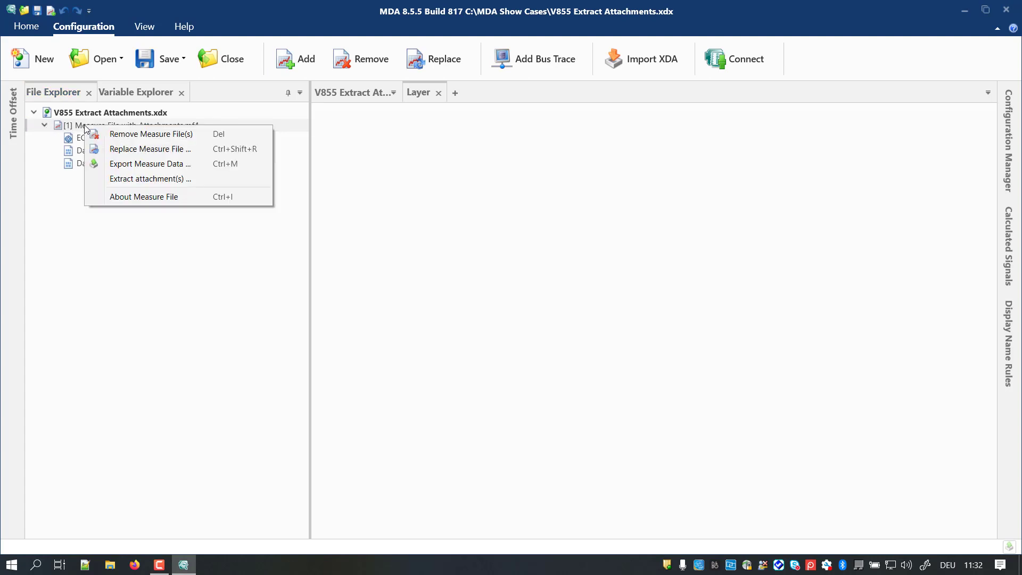
click(163, 197)
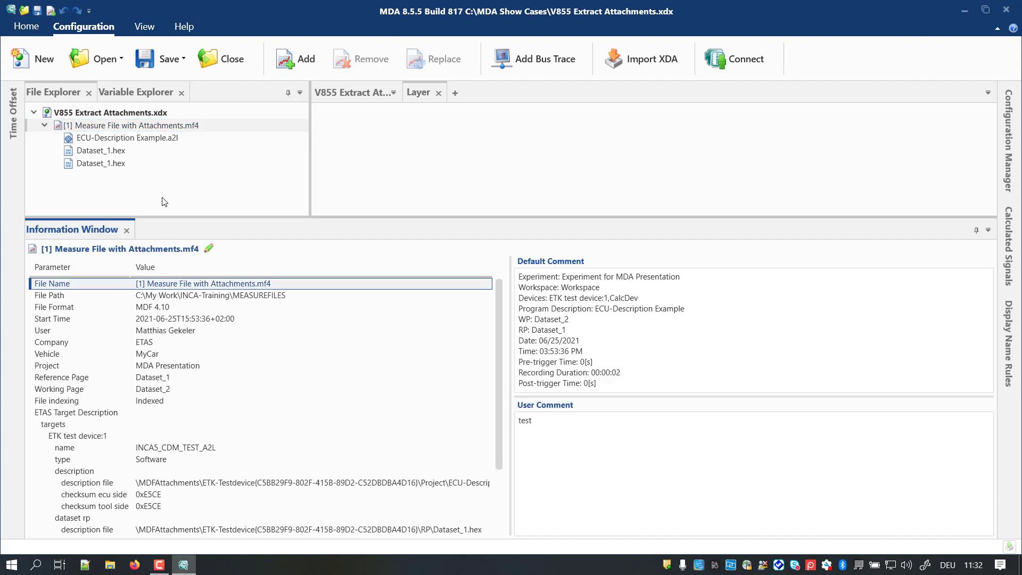
click(209, 247)
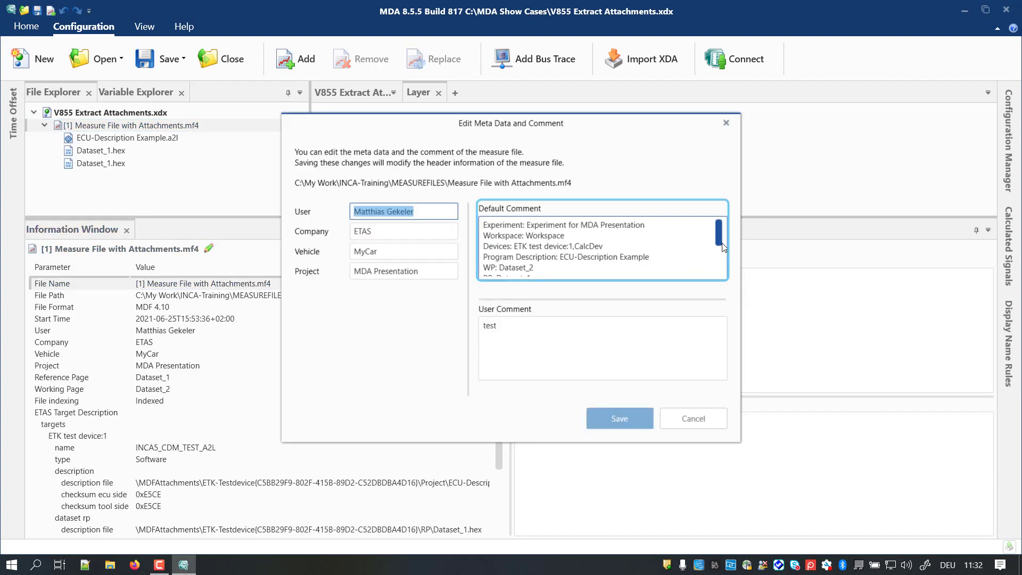
scroll(709, 254, down, 2)
drag(531, 260, 484, 239)
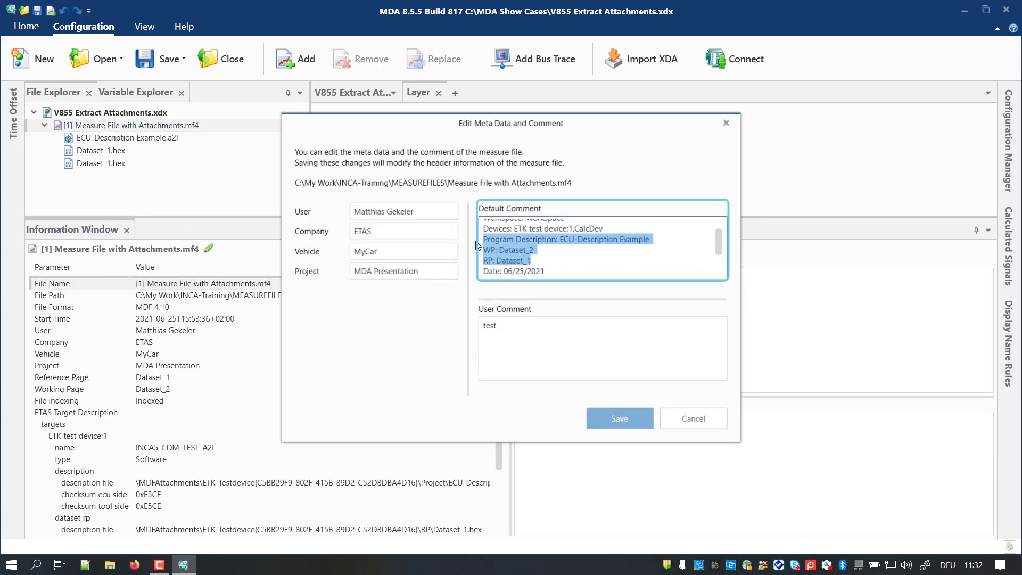
key(Delete)
click(613, 418)
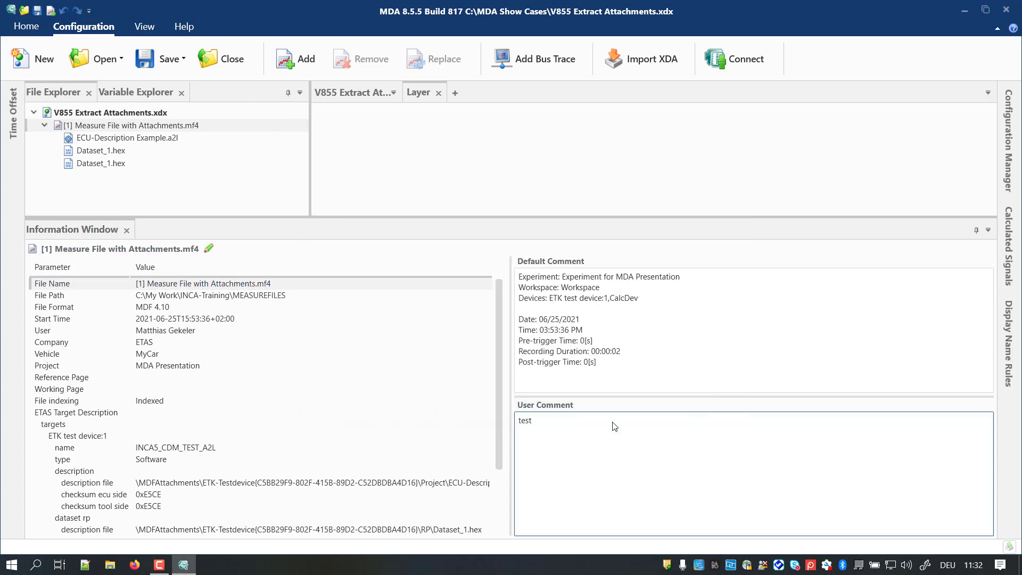
Step: Export the measure file's data to C:\MDA Show Cases as Measure File without Attachments.mf4
right_click(211, 131)
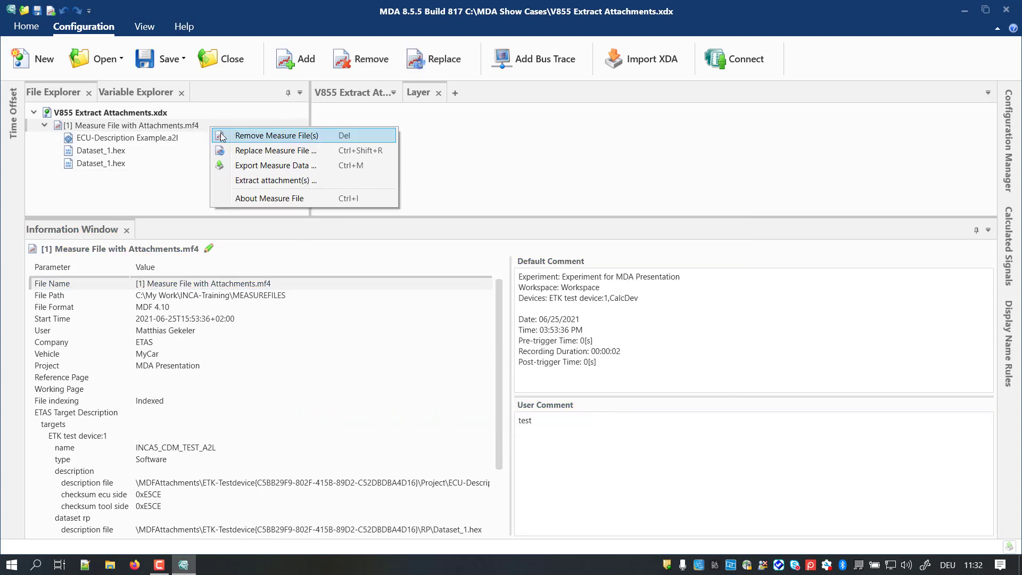
click(258, 164)
click(533, 287)
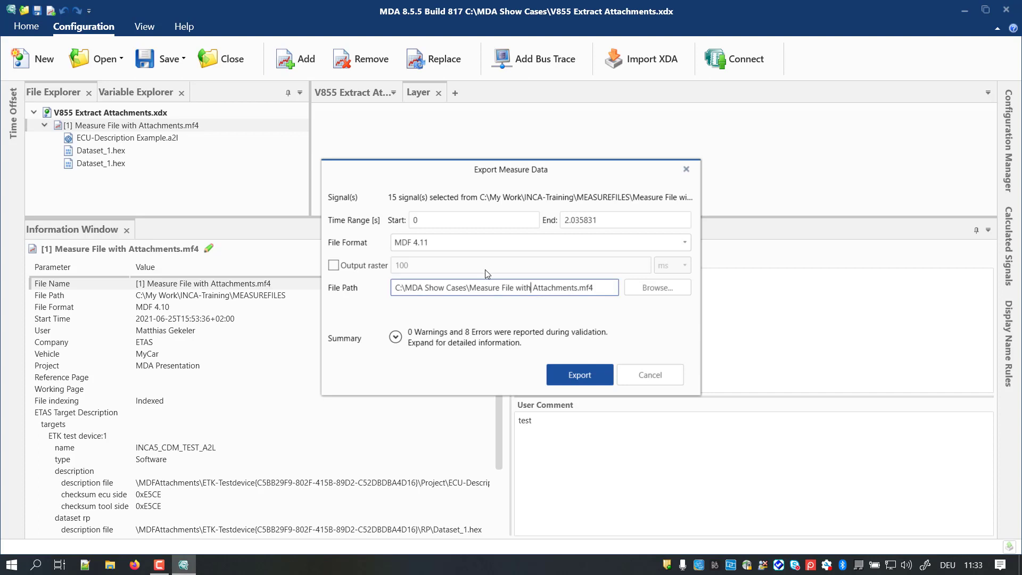
text(out)
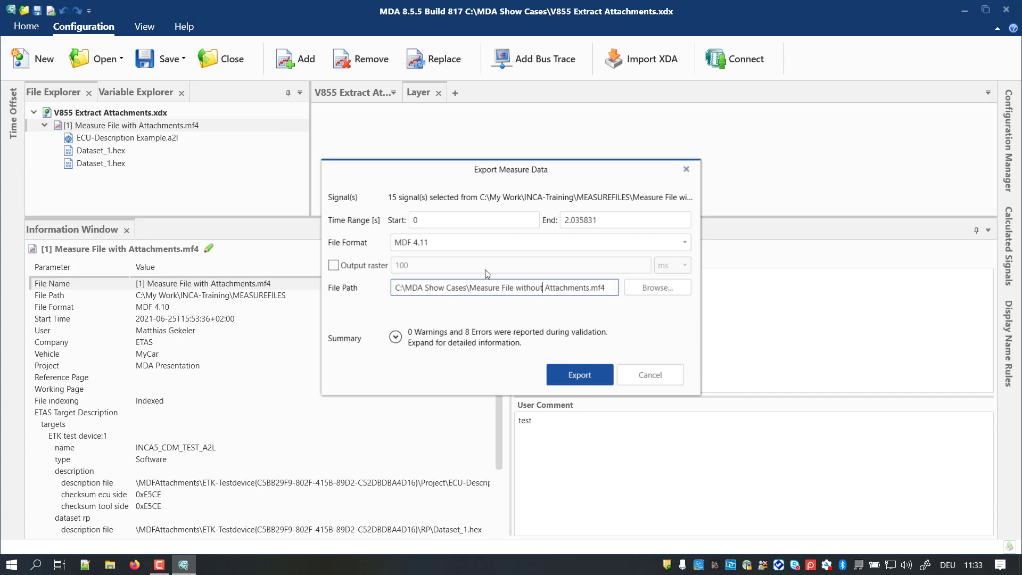
click(580, 375)
Step: Add the exported Measure File without Attachments.mf4 to the configuration from its folder and review its file information
click(1008, 544)
right_click(791, 528)
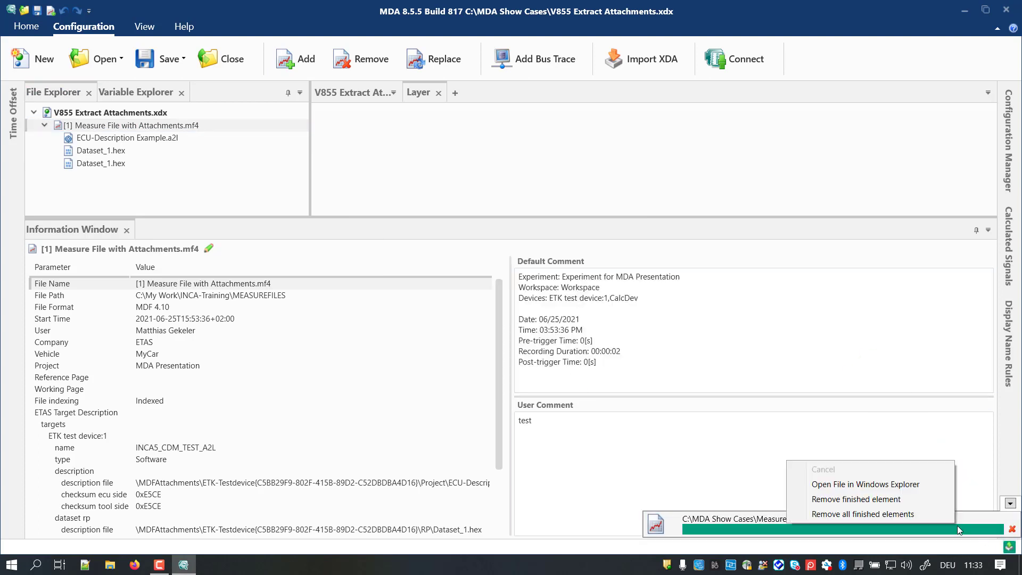
click(847, 479)
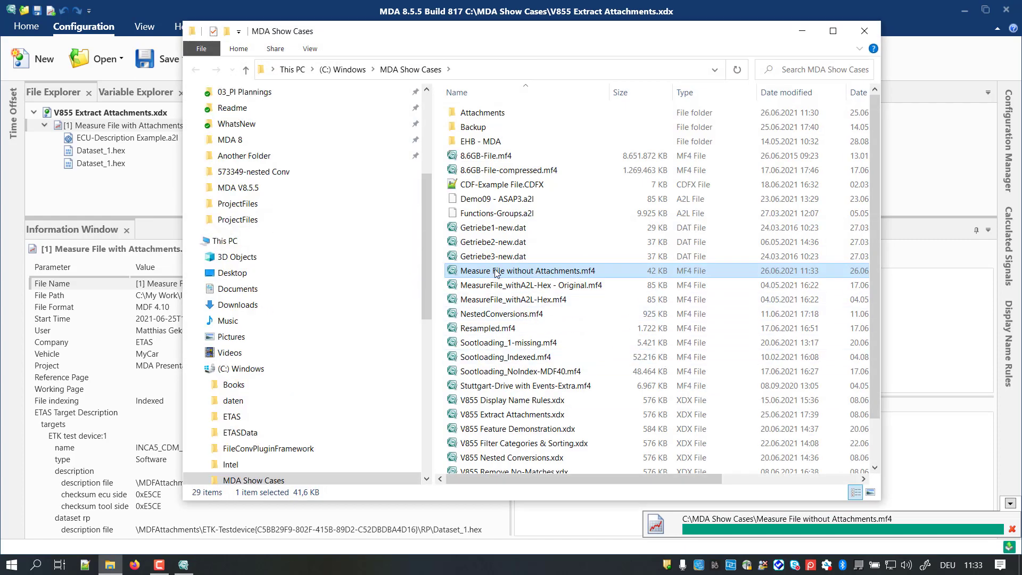
drag(164, 198, 162, 197)
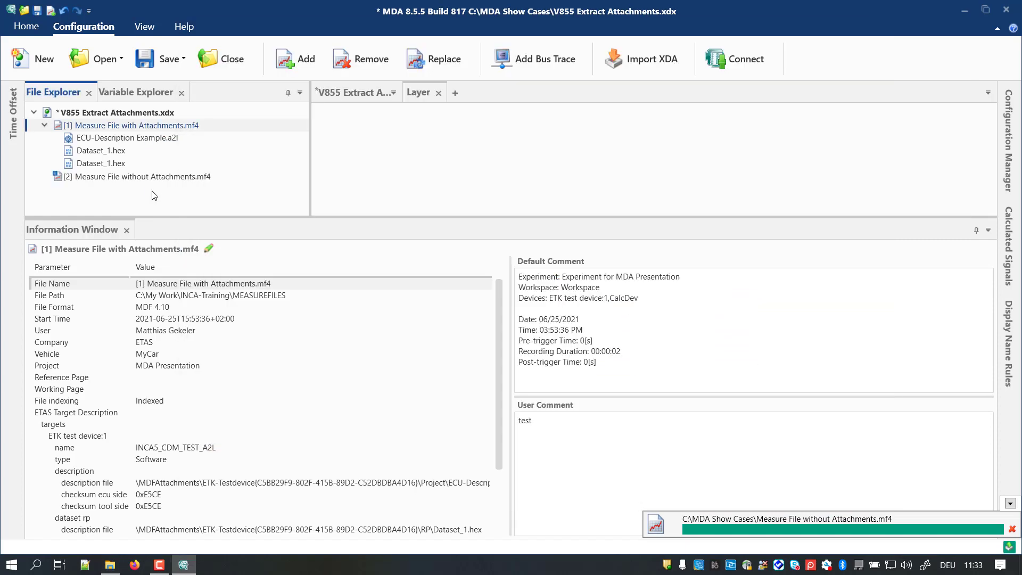
click(129, 180)
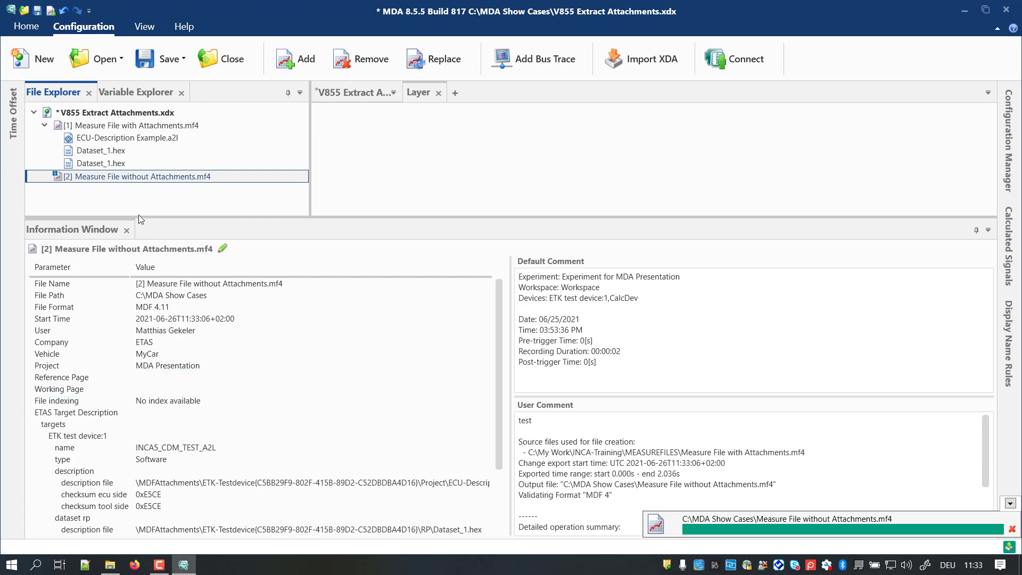
click(127, 230)
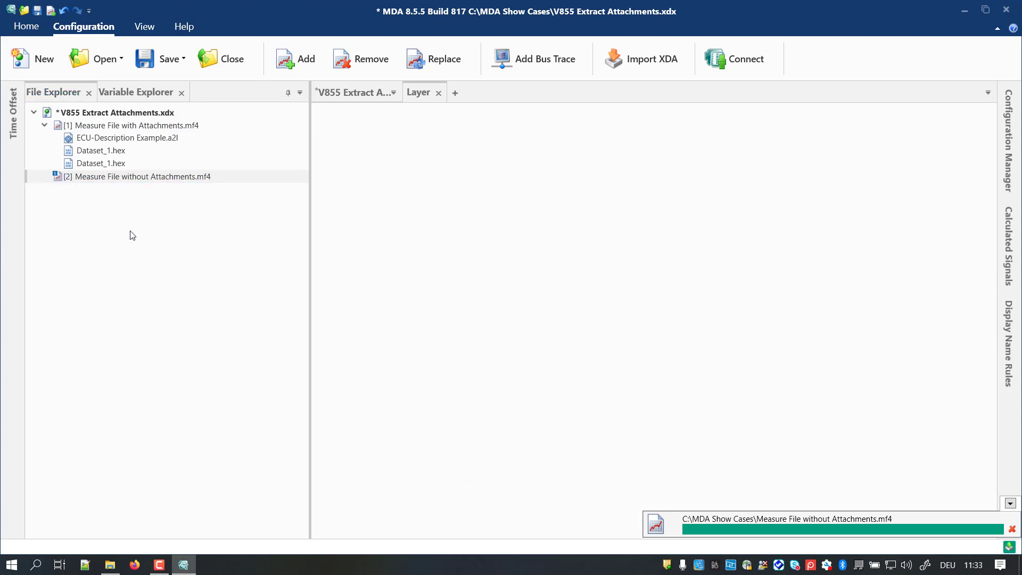
Step: Extract the ECU-Description Example.a2l and both Dataset_1.hex attachments into MDA Show Cases\Attachments, and open the extraction's location in Windows Explorer
click(140, 127)
click(143, 139)
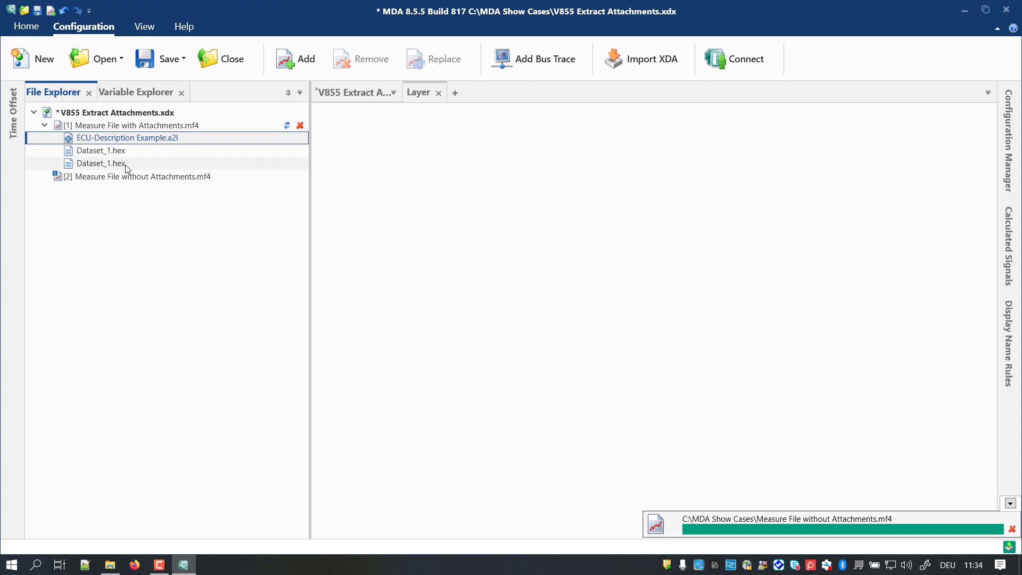
shift+click(128, 164)
right_click(172, 163)
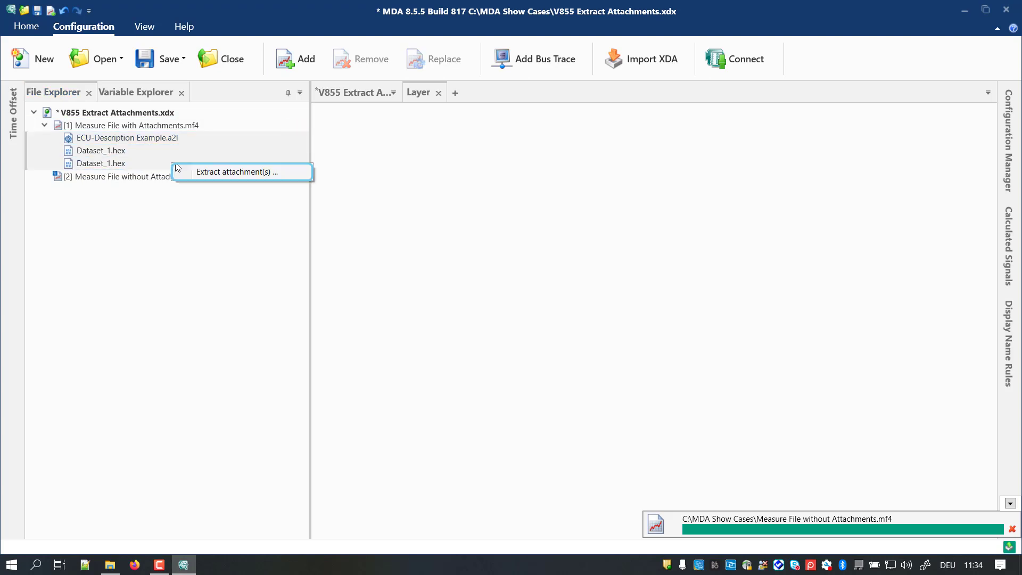
click(297, 172)
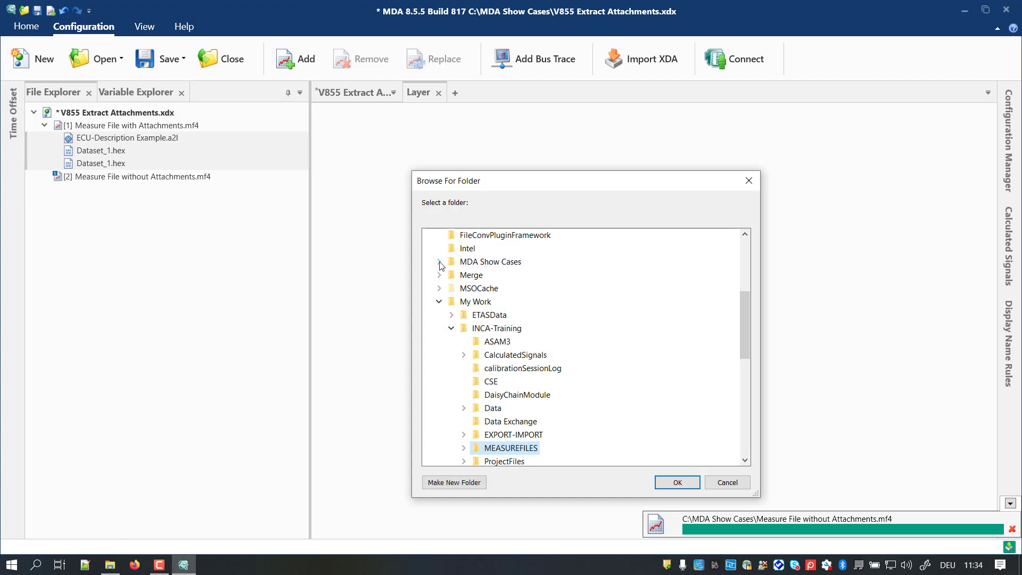
click(439, 262)
click(492, 276)
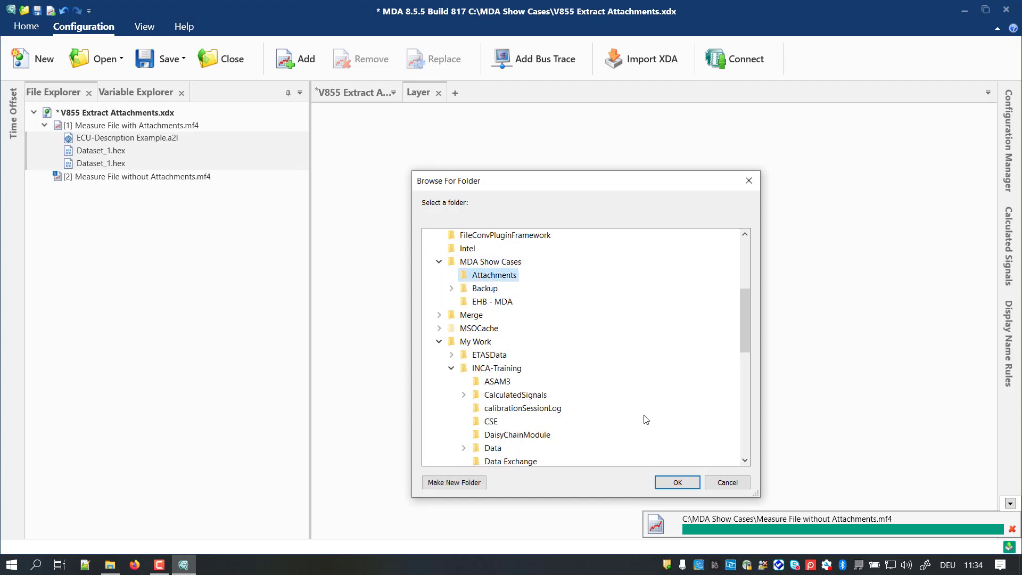
click(677, 482)
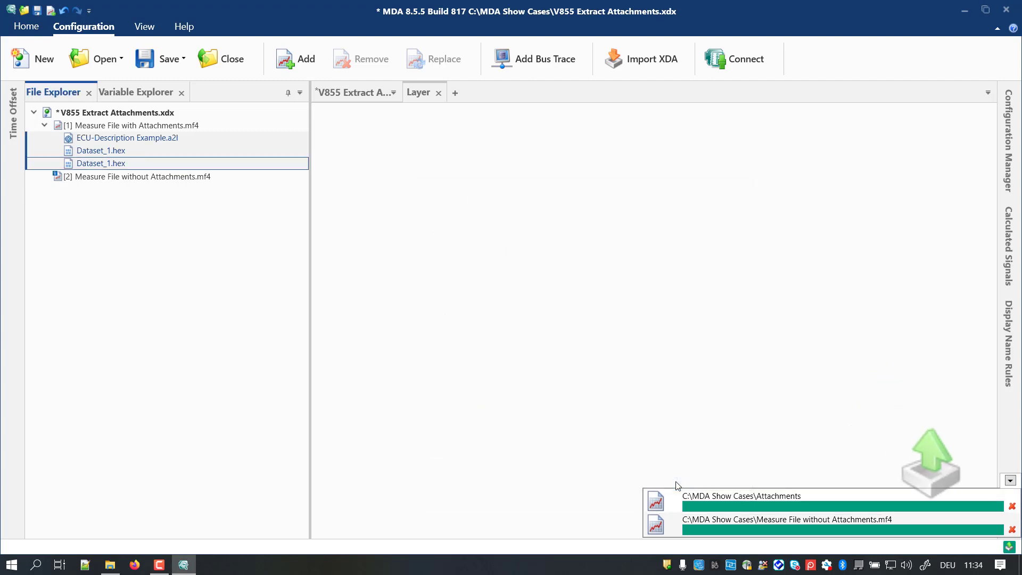
right_click(768, 503)
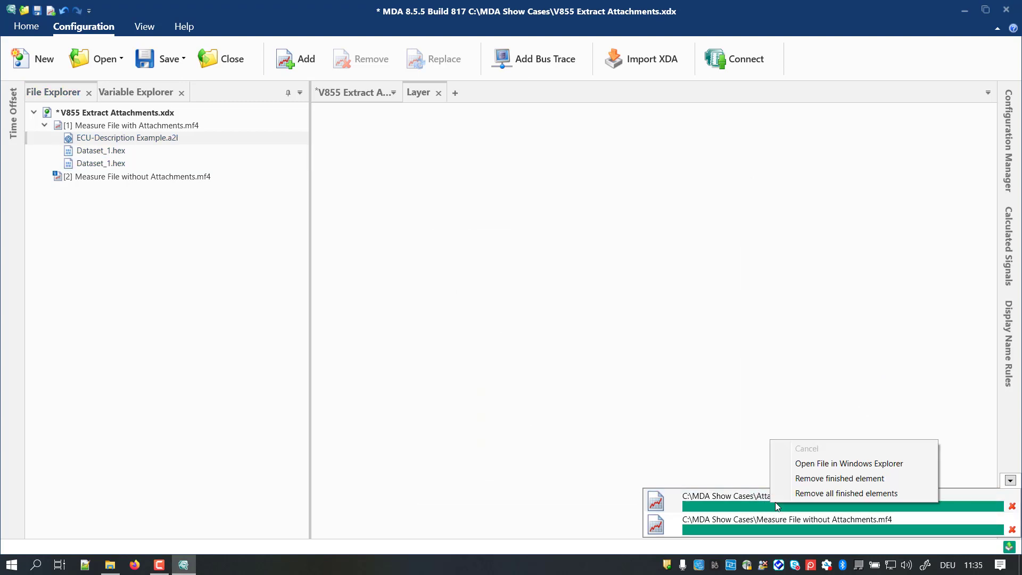
click(843, 466)
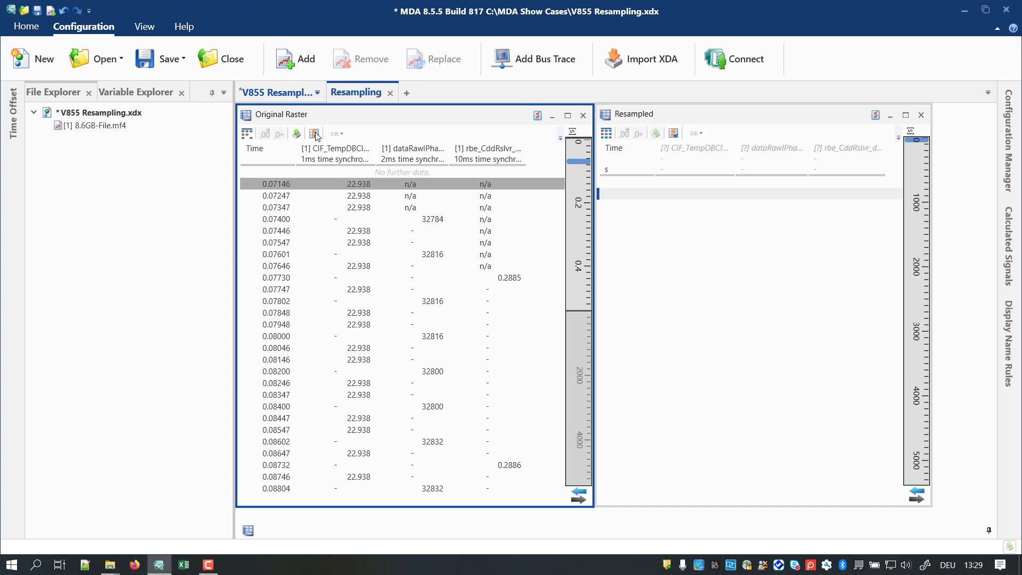
Step: Export the three Original Raster signals for 0 to 1000 s with a 10 ms output raster to GenerateWithSignals.mf4
click(297, 134)
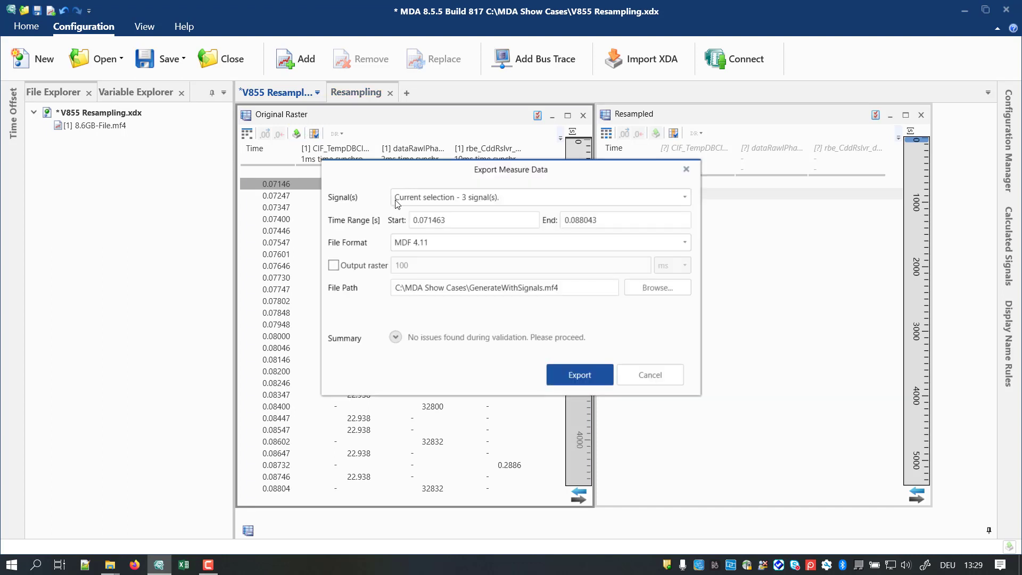
click(450, 226)
text(0)
key(Tab)
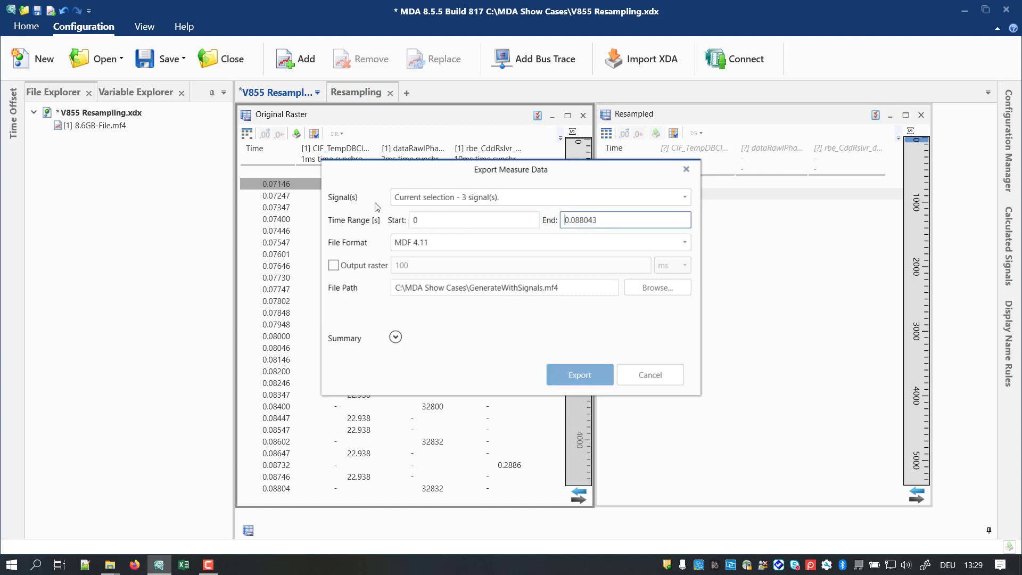
text(1000)
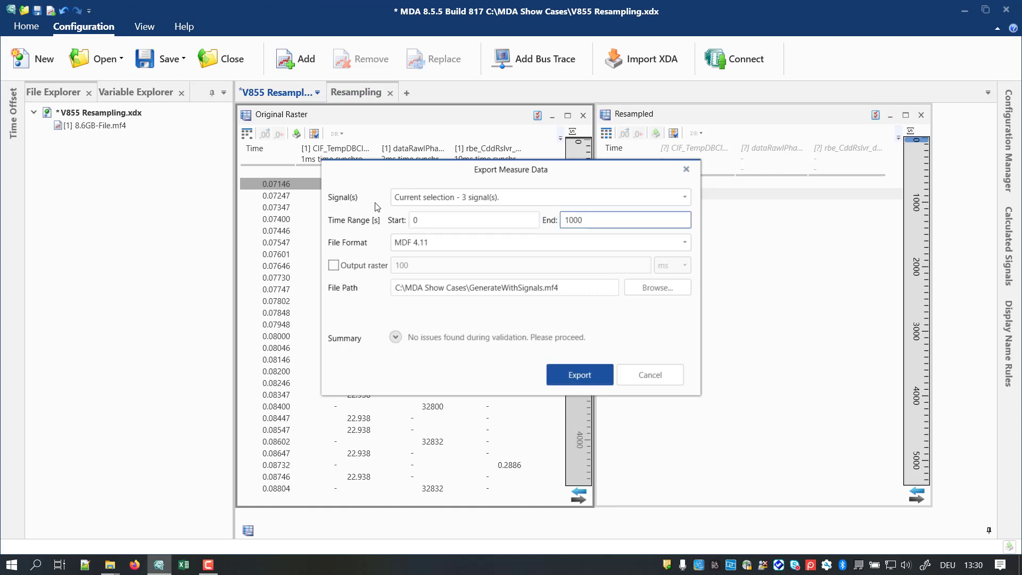
click(333, 266)
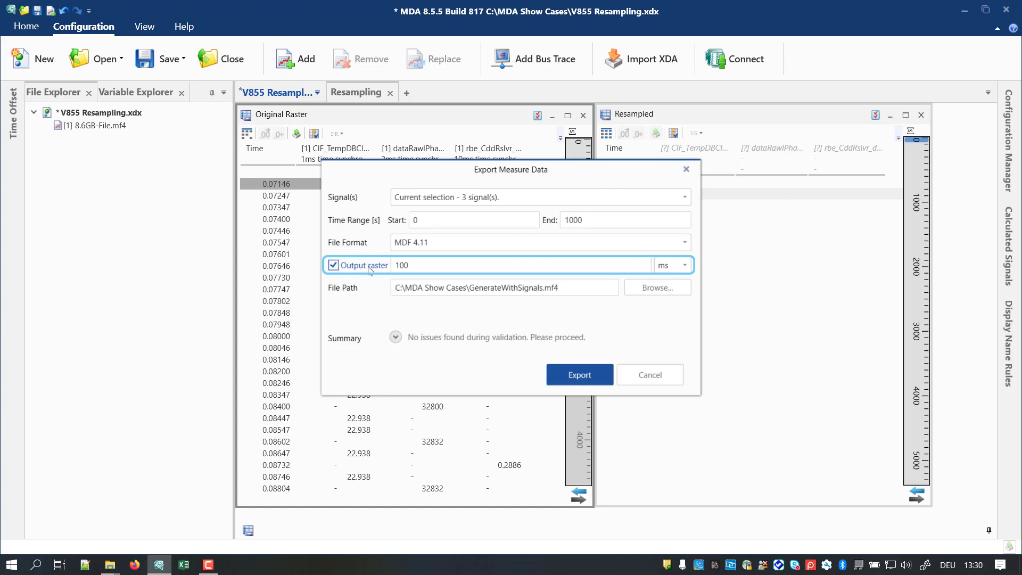
key(BackSpace)
click(583, 374)
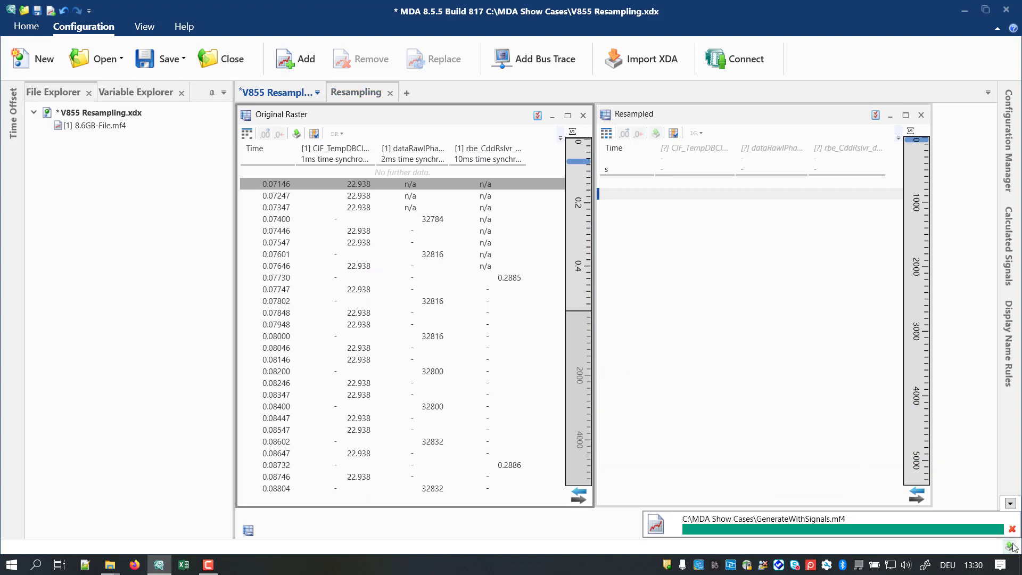
Step: Add the exported GenerateWithSignals.mf4 to the configuration from its folder and assign its signals to the Resampled table
right_click(968, 537)
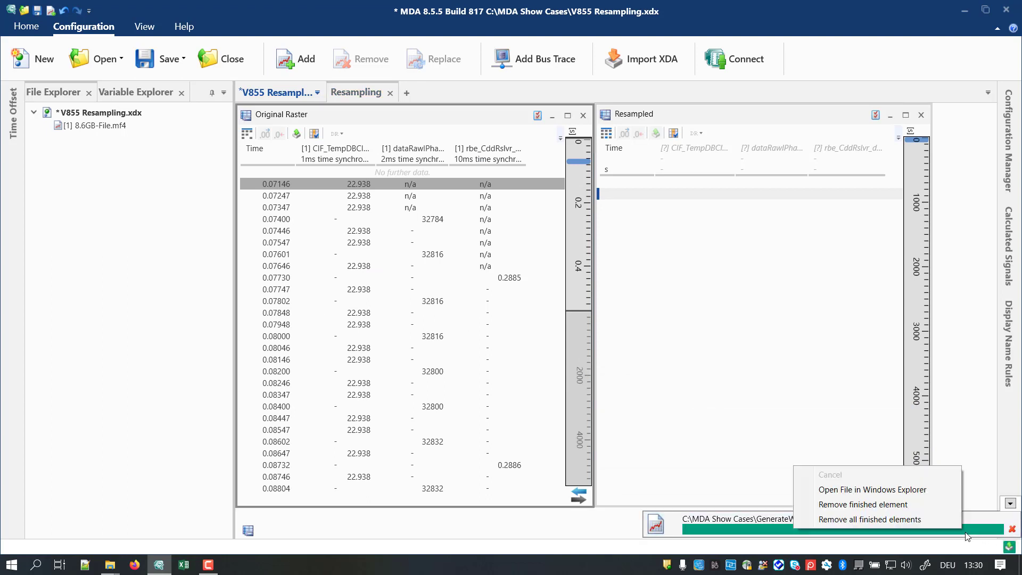
click(893, 488)
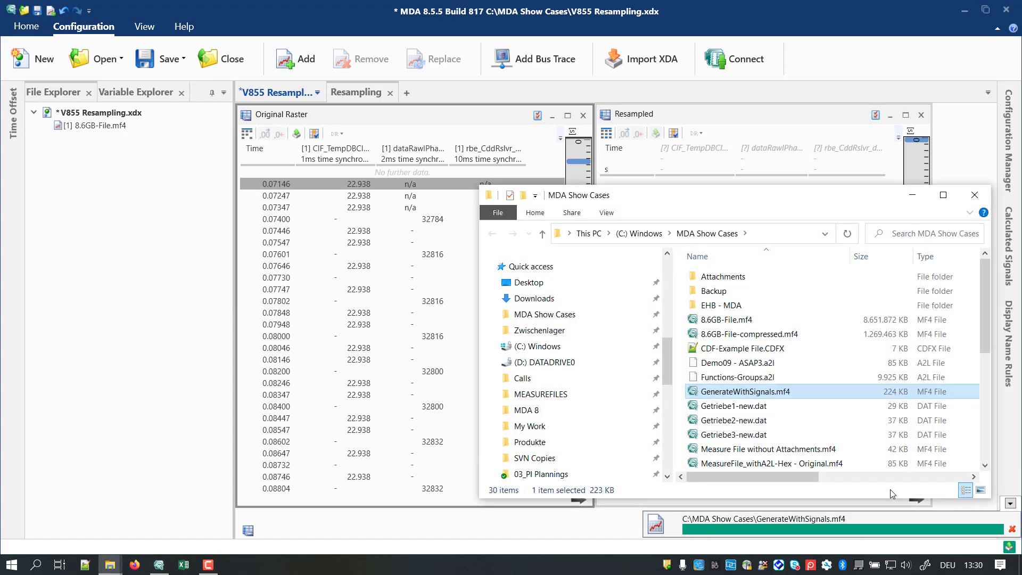
drag(694, 396, 163, 207)
click(653, 405)
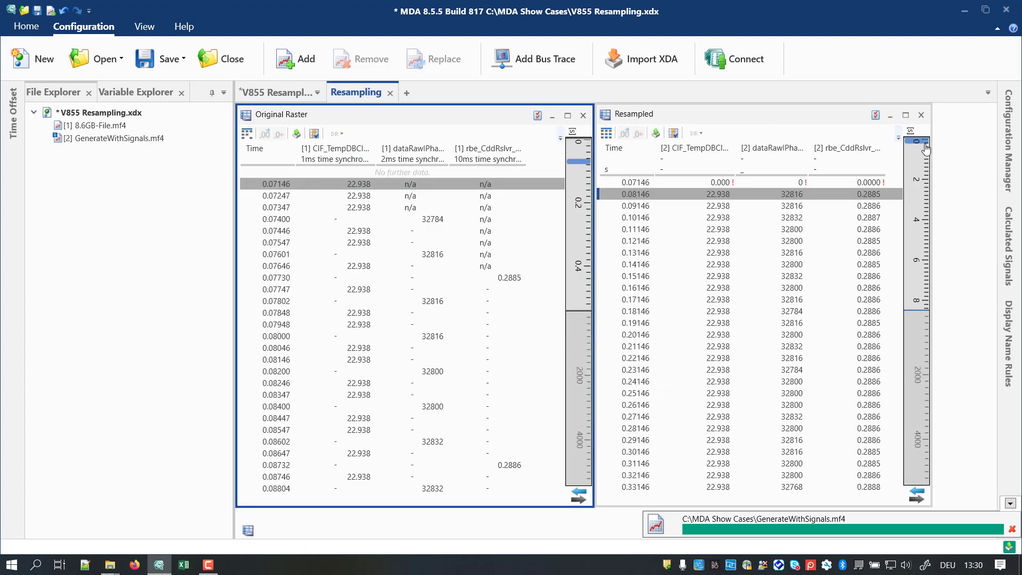
Step: Move the Resampled table to about 3.15 s and synchronize its time with the Original Raster table
drag(924, 143, 927, 205)
click(917, 498)
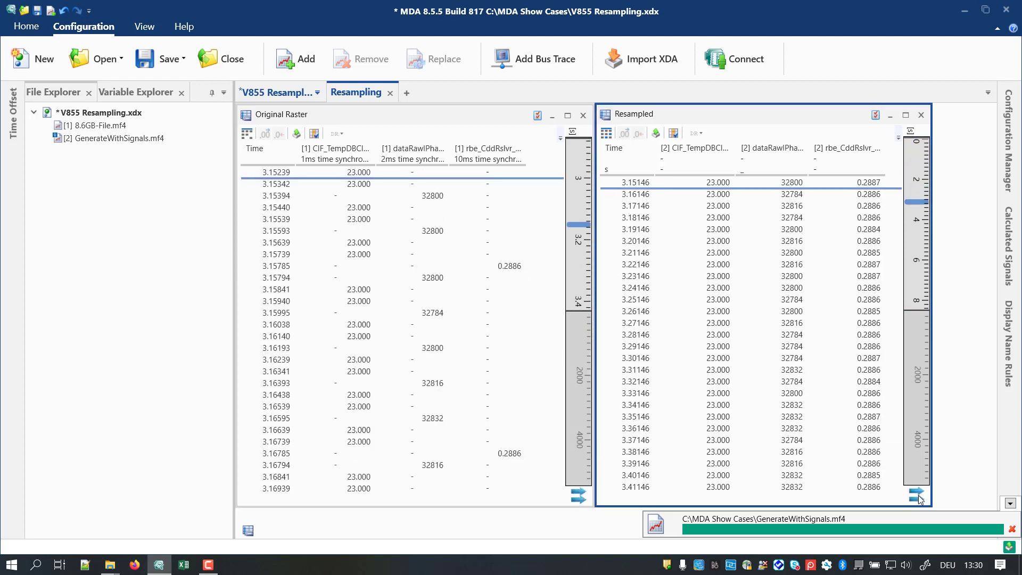
Step: Fill the empty cells of the Original Raster table with the preceding values and move both synchronized tables to the recording's start
click(803, 206)
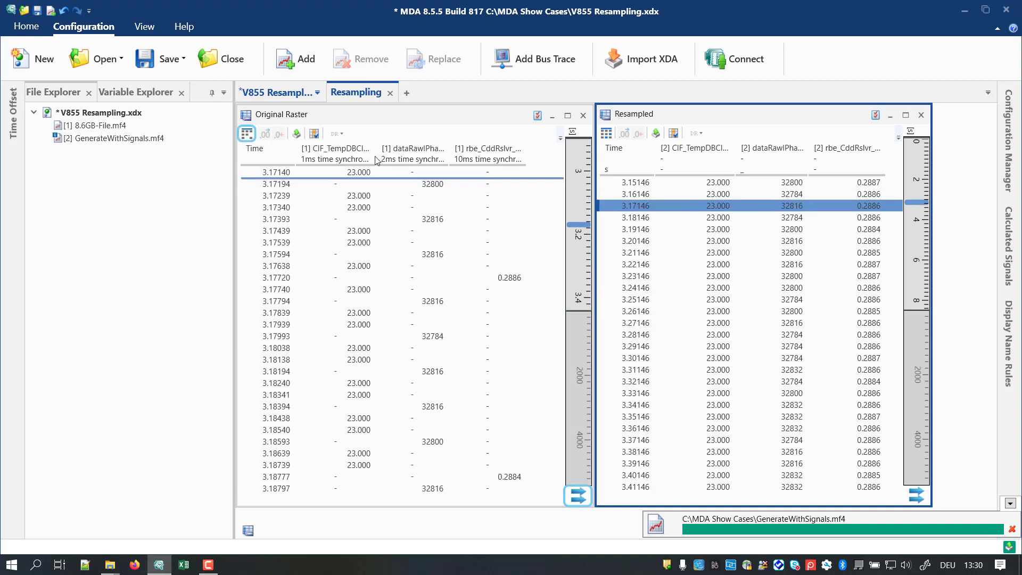
click(252, 139)
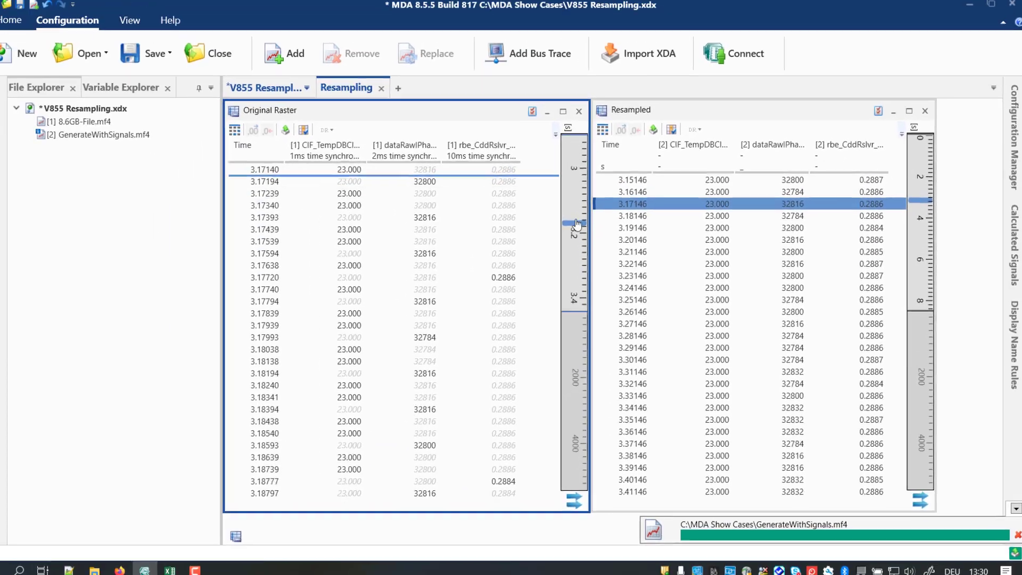
drag(586, 230, 587, 142)
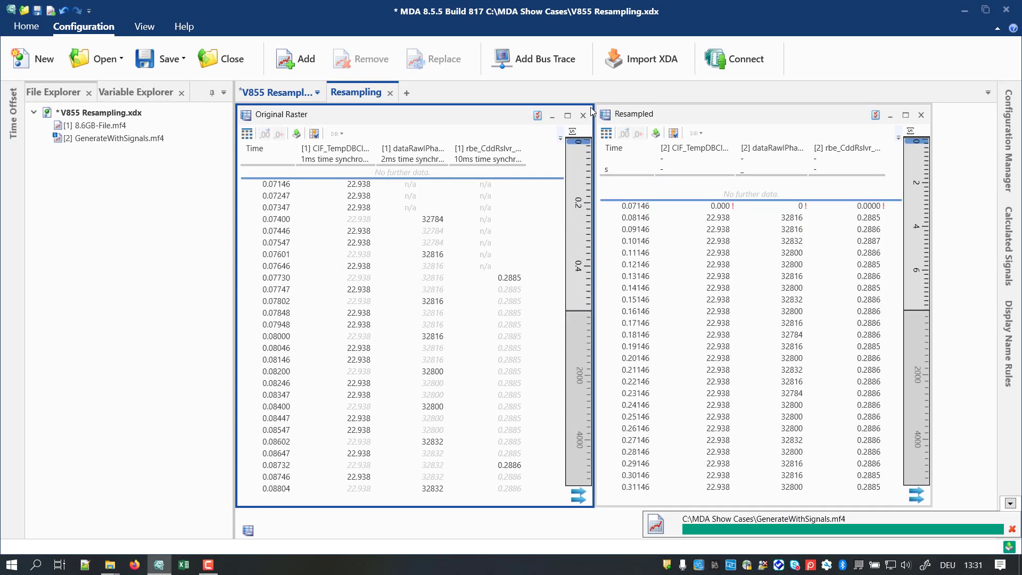
Step: Export the three Original Raster signals for 0 to 1000 s in TSV format with an output raster to GenerateWithSignals_1.tsv
click(296, 134)
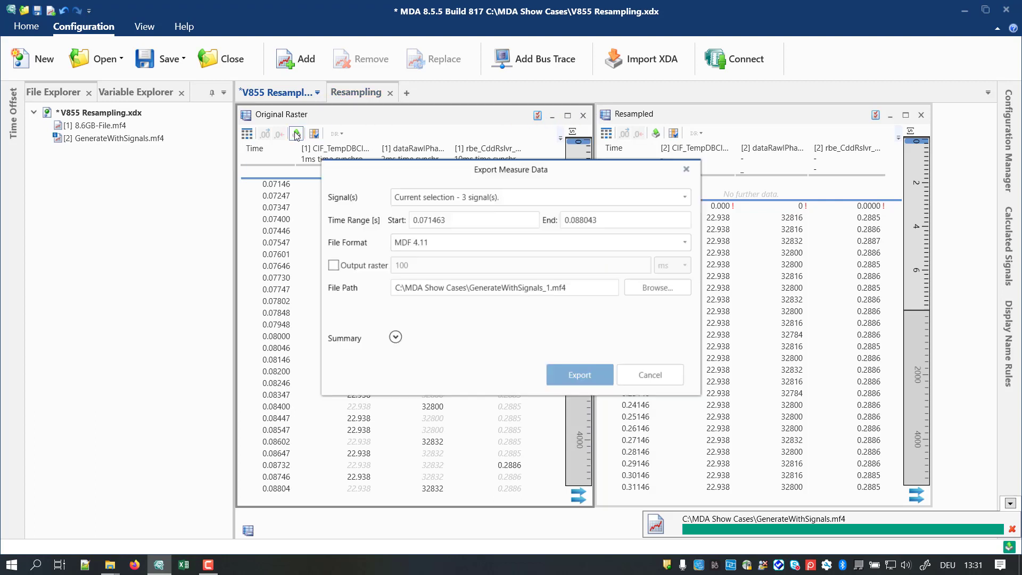
click(528, 222)
double_click(527, 222)
text(0)
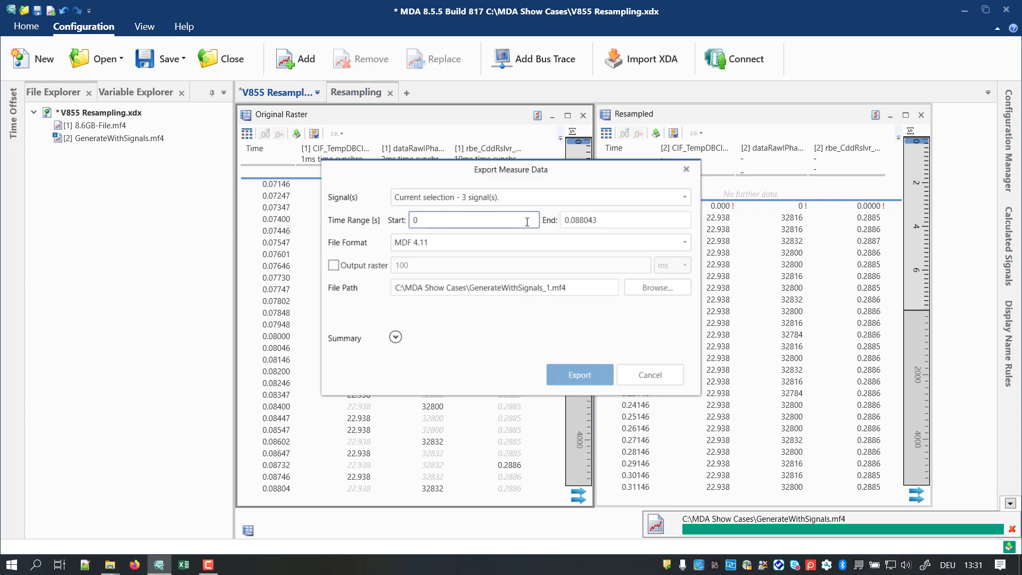
key(Tab)
text(1000)
click(496, 245)
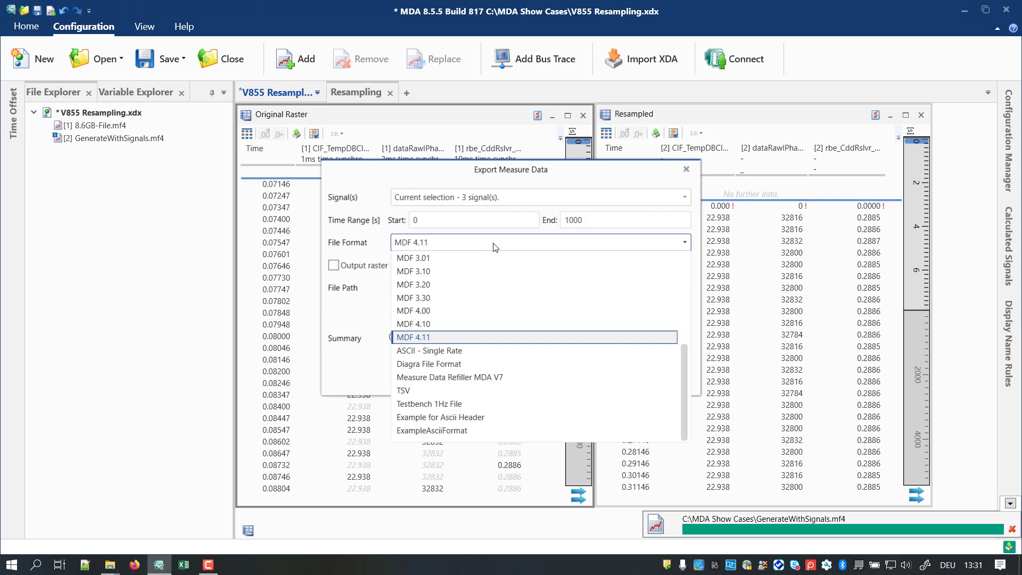
click(406, 390)
click(334, 265)
click(579, 375)
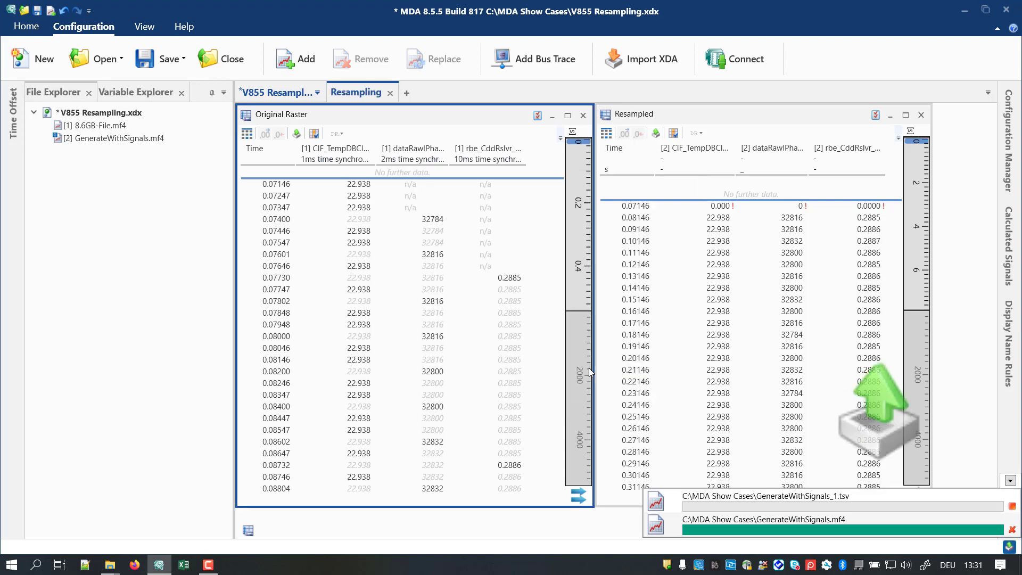
Step: Locate GenerateWithSignals_1.tsv in Windows Explorer, open it in Excel to examine the exported data, and return to MDA
right_click(822, 504)
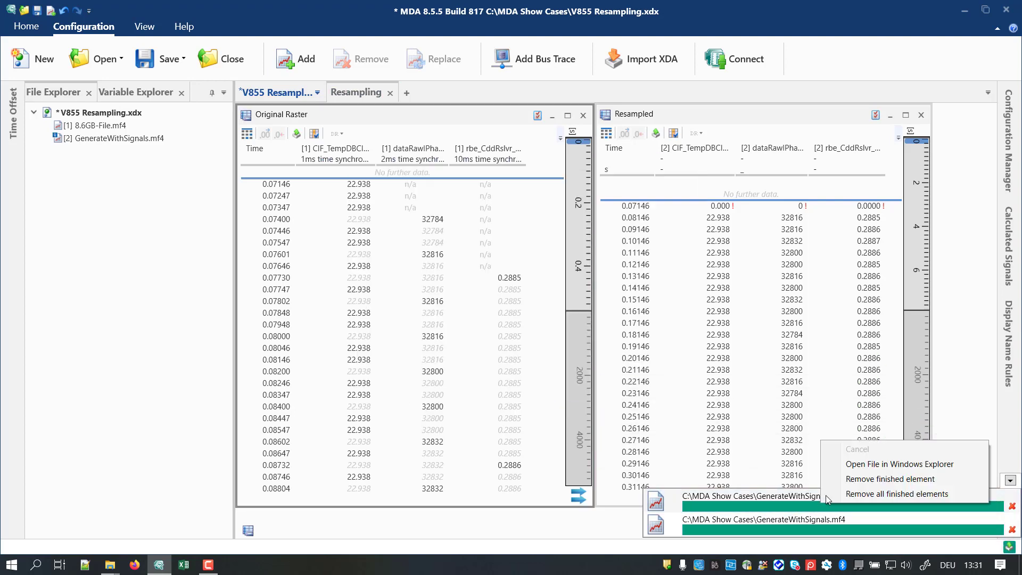
click(863, 462)
double_click(753, 409)
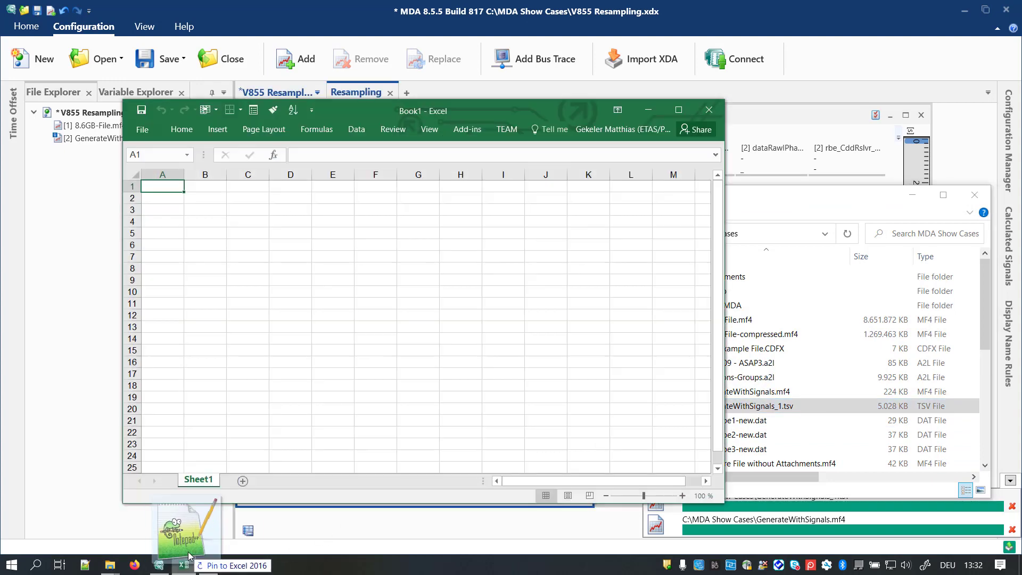
drag(205, 198, 330, 196)
click(765, 104)
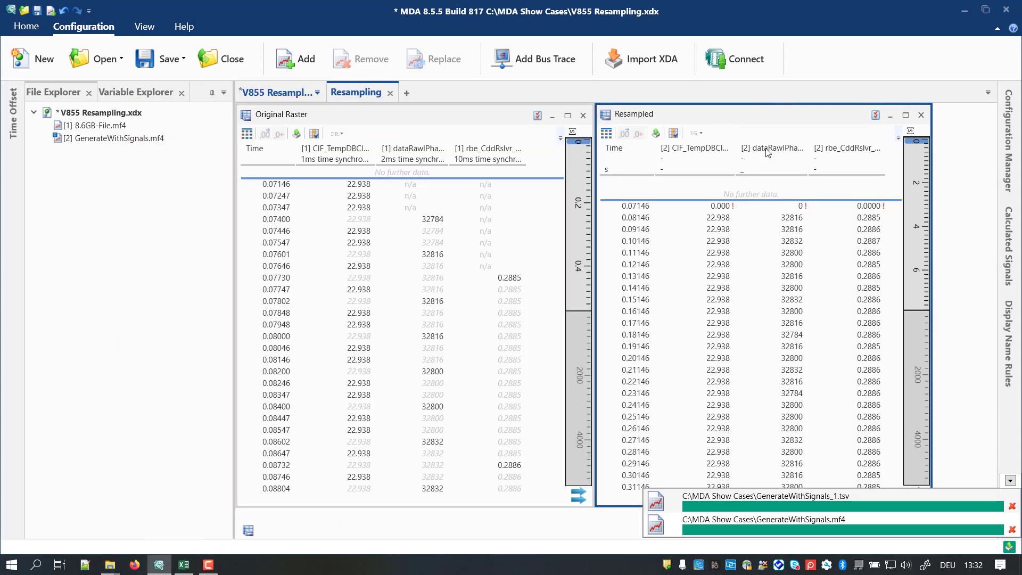
click(737, 206)
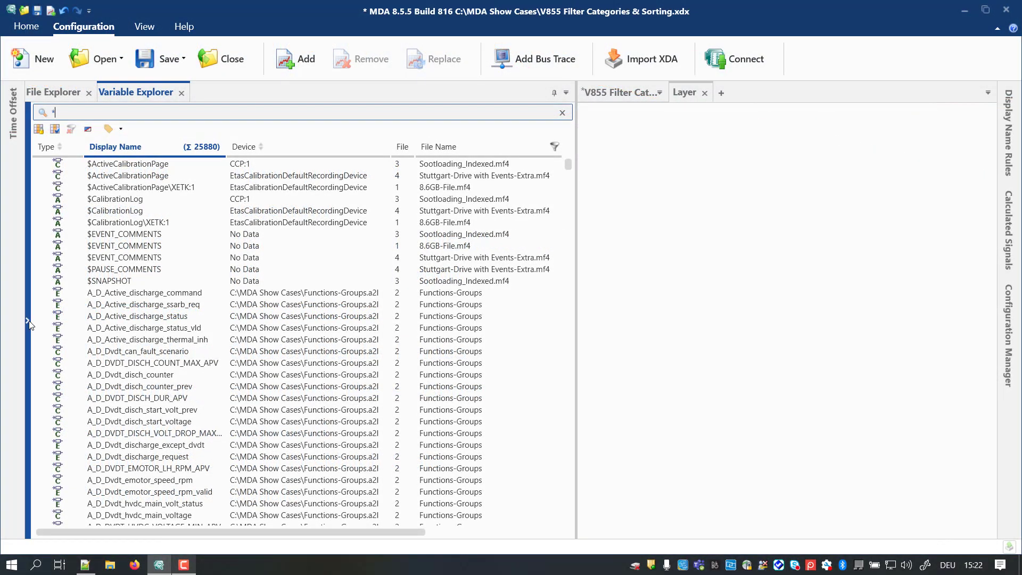
Step: Show the Variable Explorer's filter categories and filter for all devices except C:\MDA Show Cases\Functions-Groups.a2l
click(27, 321)
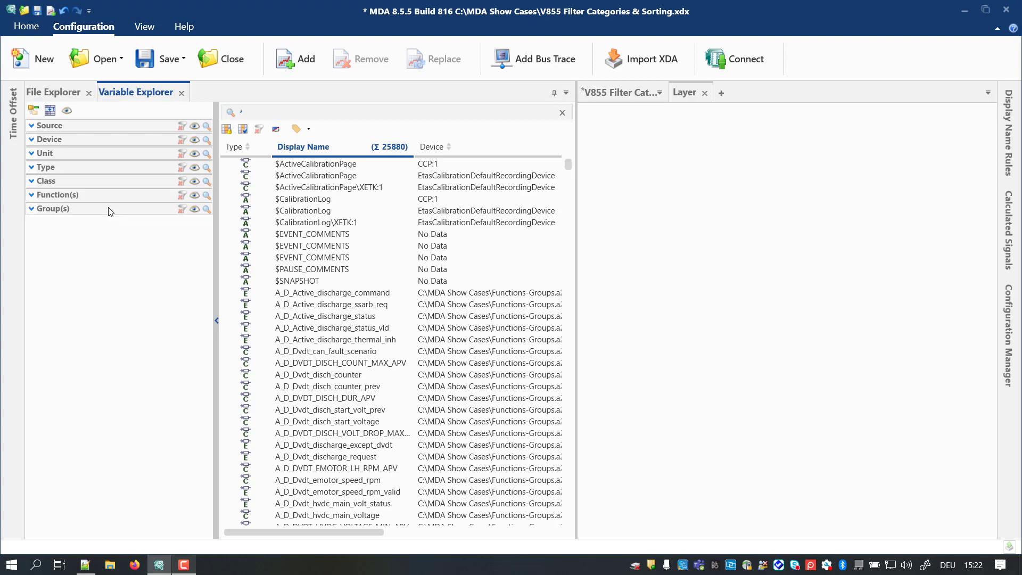
click(31, 141)
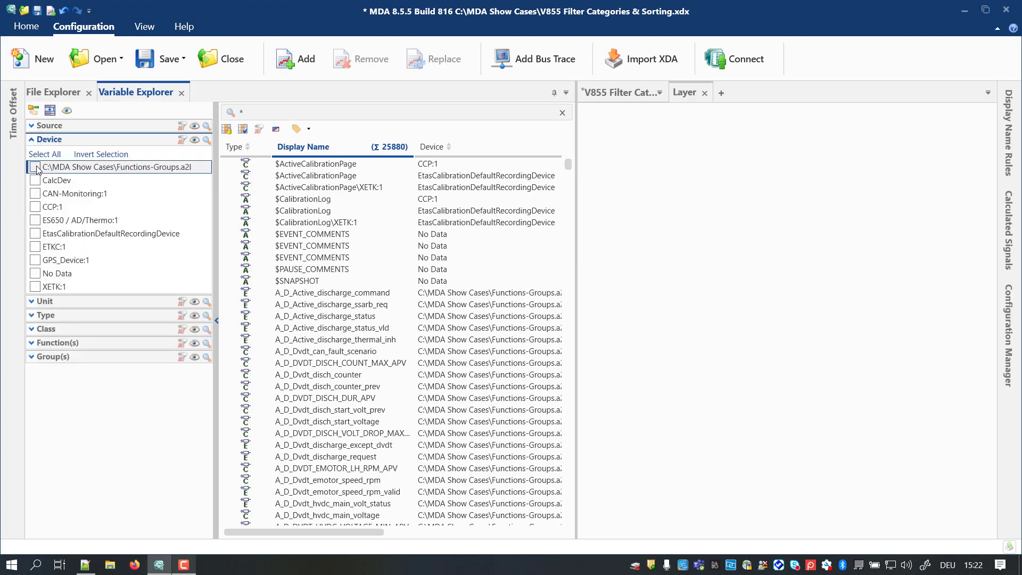
click(35, 167)
click(88, 158)
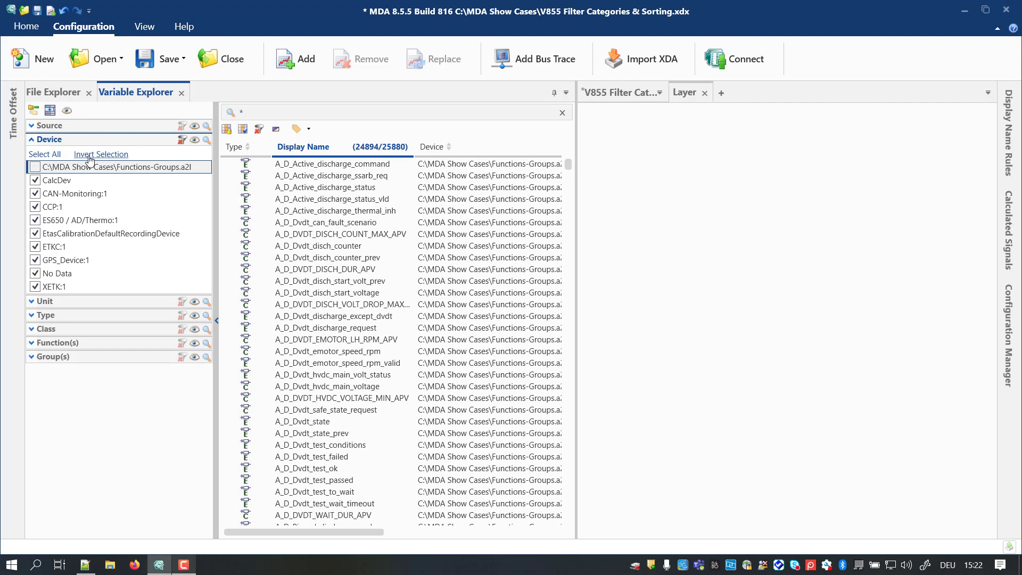
Step: Sort the variable list by Device in ascending and descending order, and return to sorting by Display Name
click(451, 149)
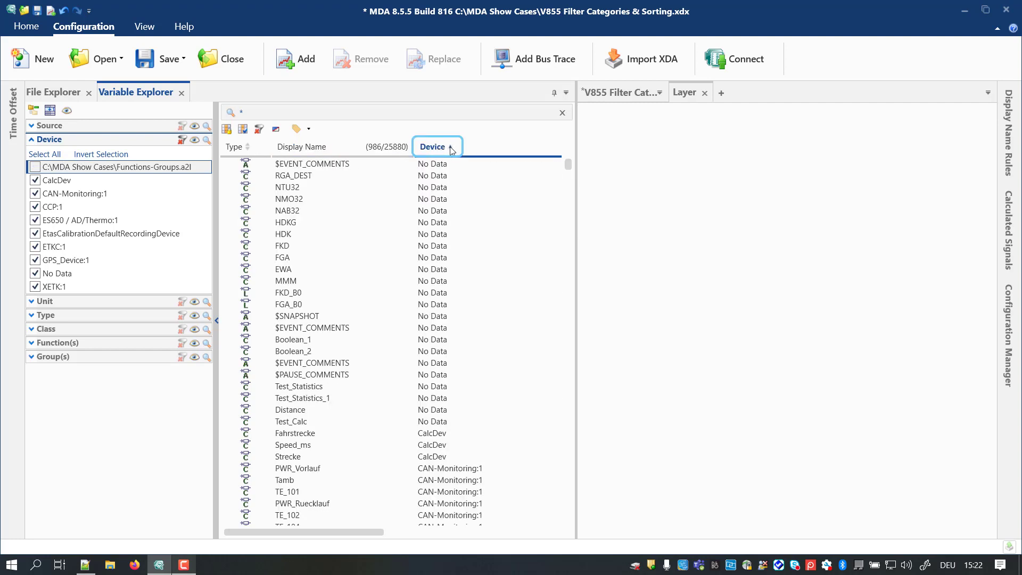
click(450, 149)
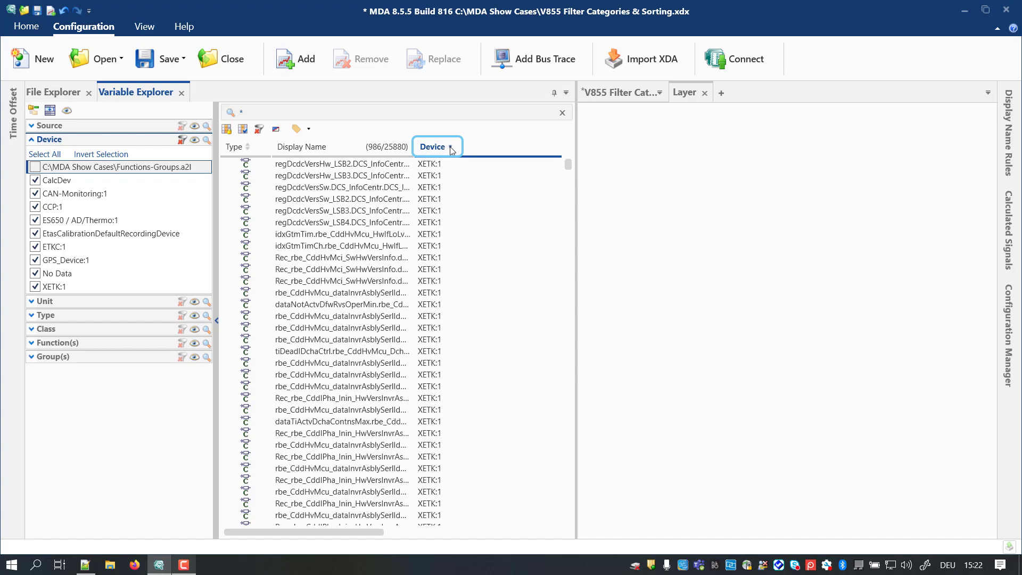
click(318, 148)
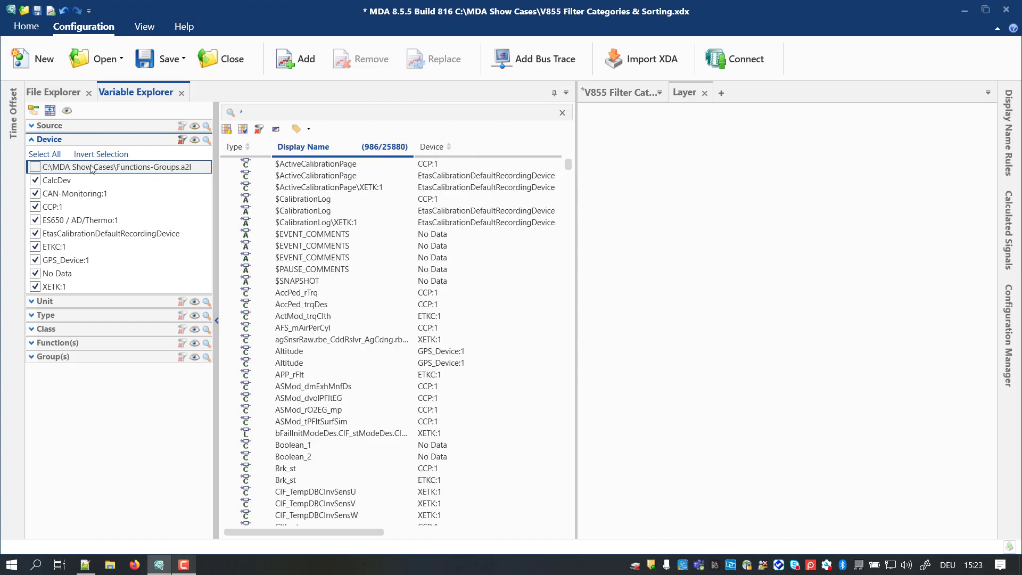
Step: Clear the Device filter and expand the function hierarchy down to the subfunctions of CAN_Messaging_for_Dyno_mode
click(32, 141)
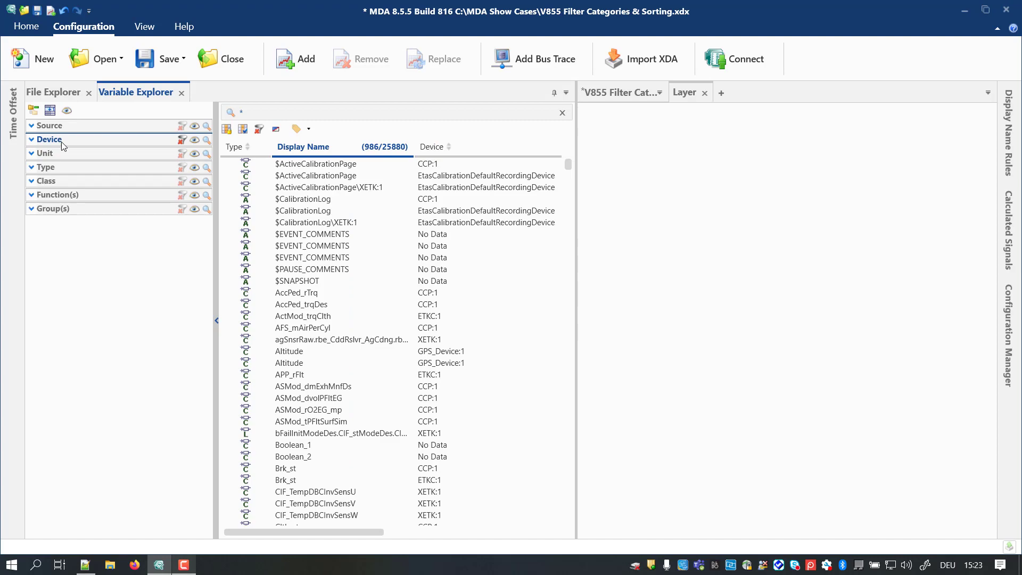
click(182, 140)
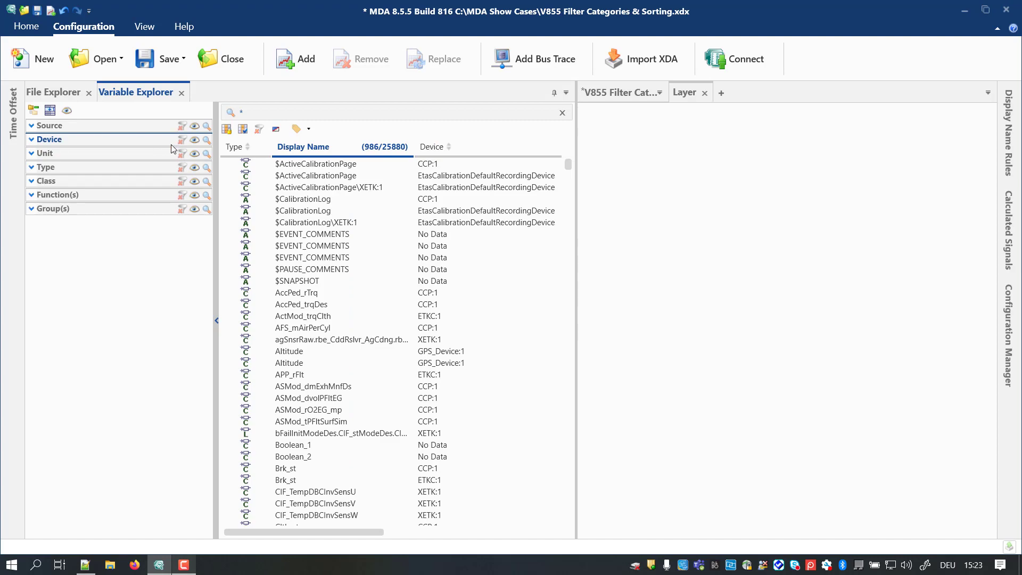
click(31, 196)
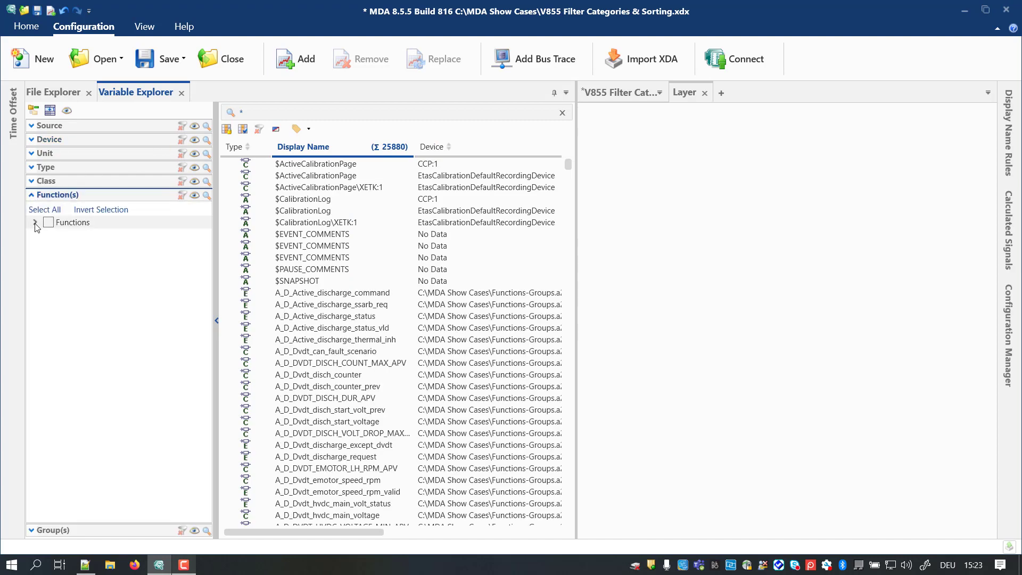
click(36, 224)
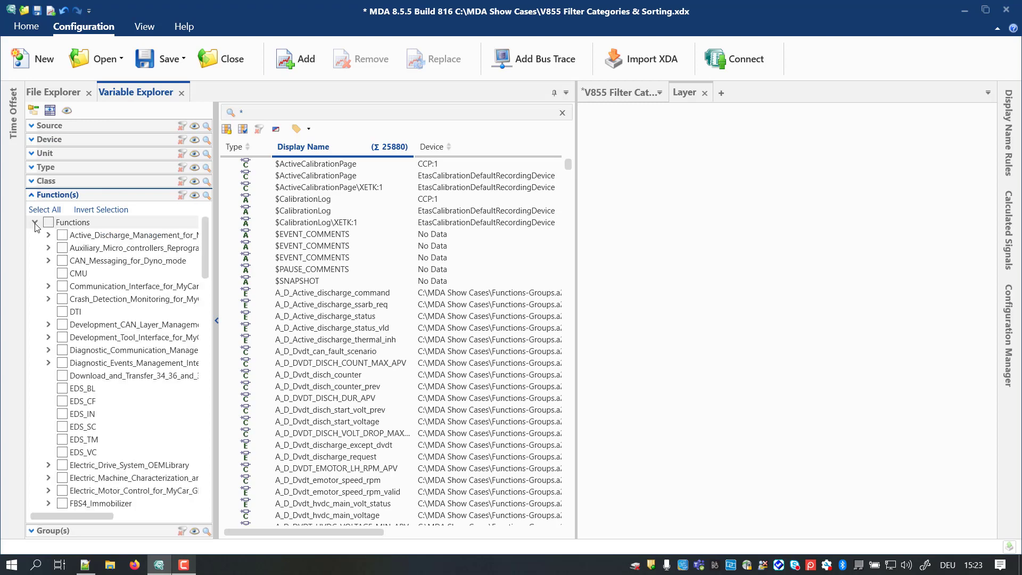
click(48, 261)
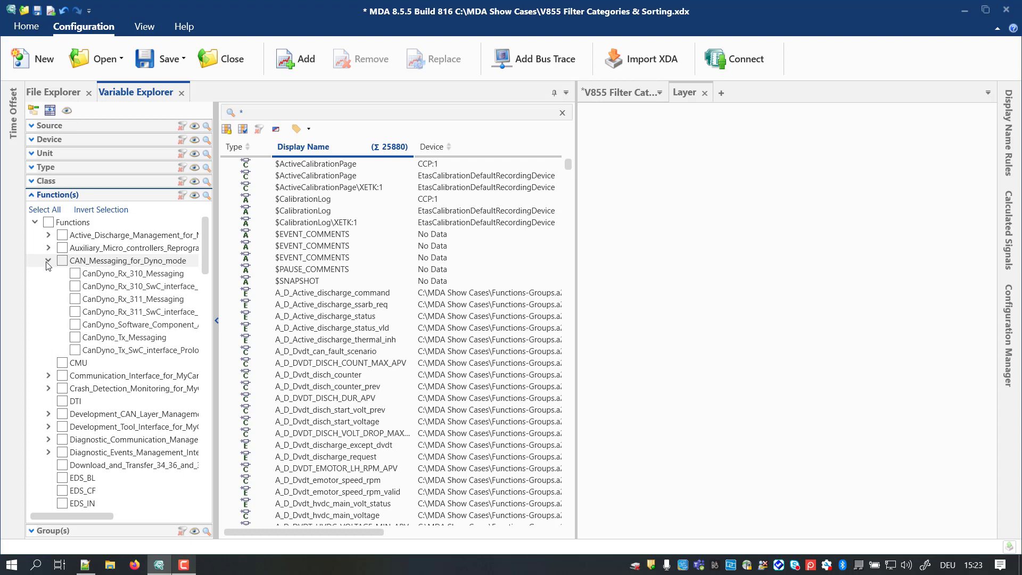
Step: Search the functions for dyno_r and filter by the CanDyno_Rx_310_SwC_interface function and CanDyno_Rx_311_Messaging
click(206, 195)
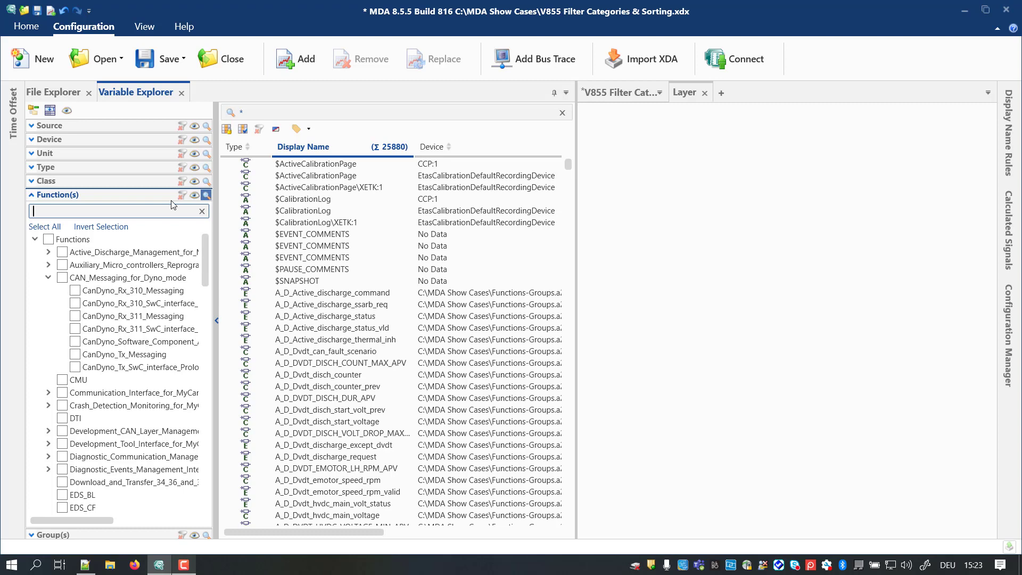
text(dyno)
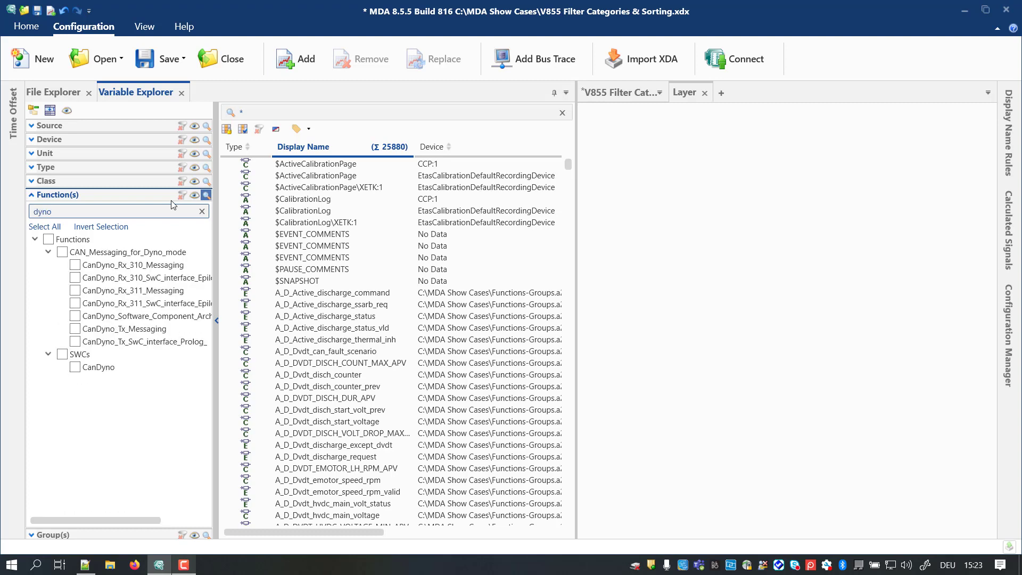
text(_r)
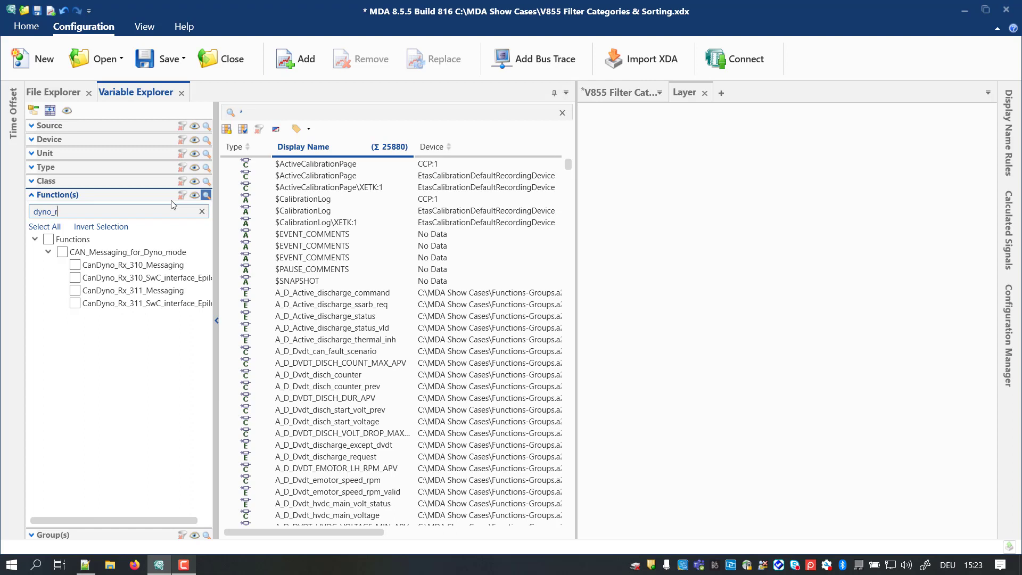
click(75, 278)
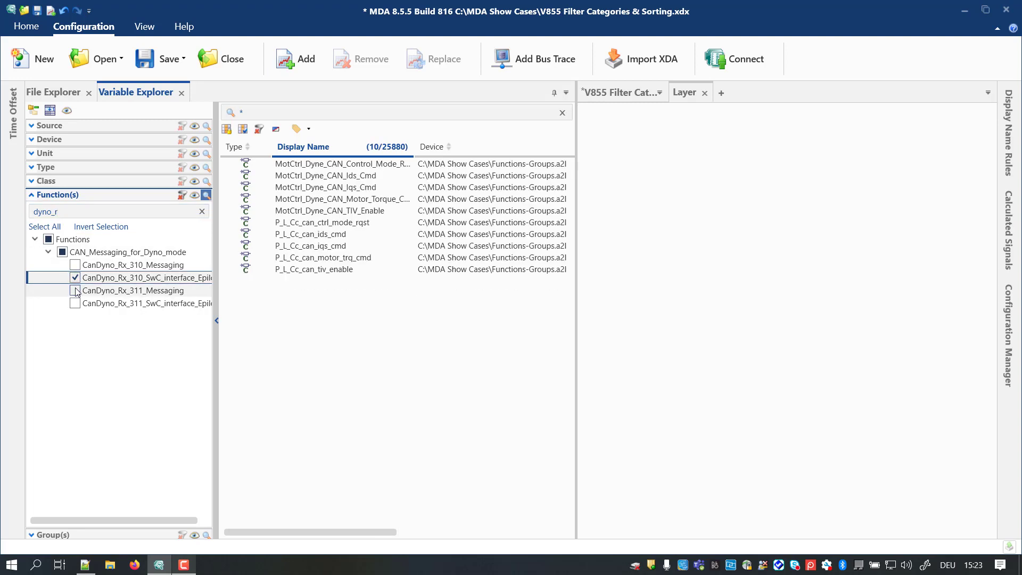
click(75, 290)
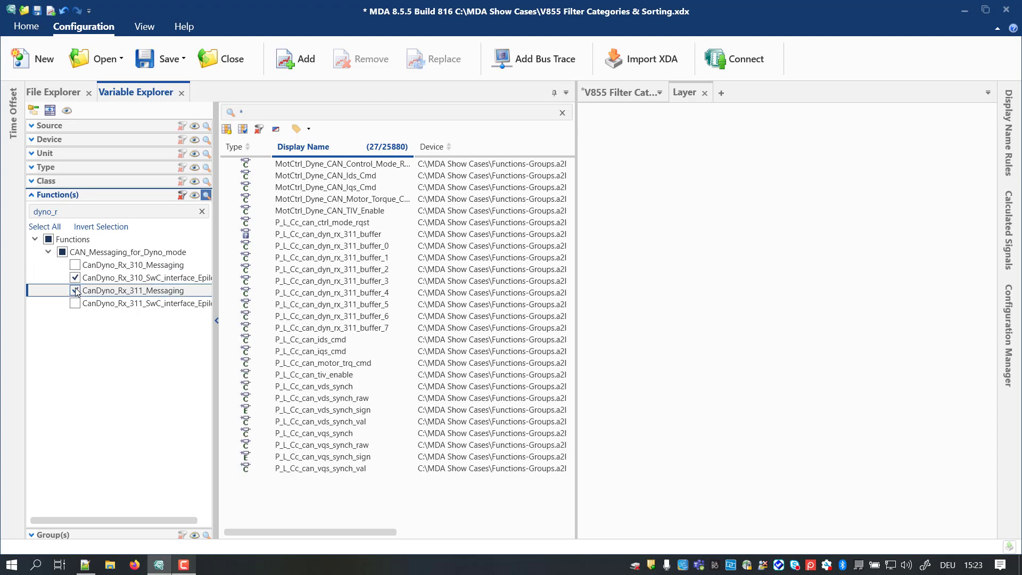
Step: Extend the filter to the whole CAN_Messaging_for_Dyno_mode function and shorten the function search to dyno
click(62, 253)
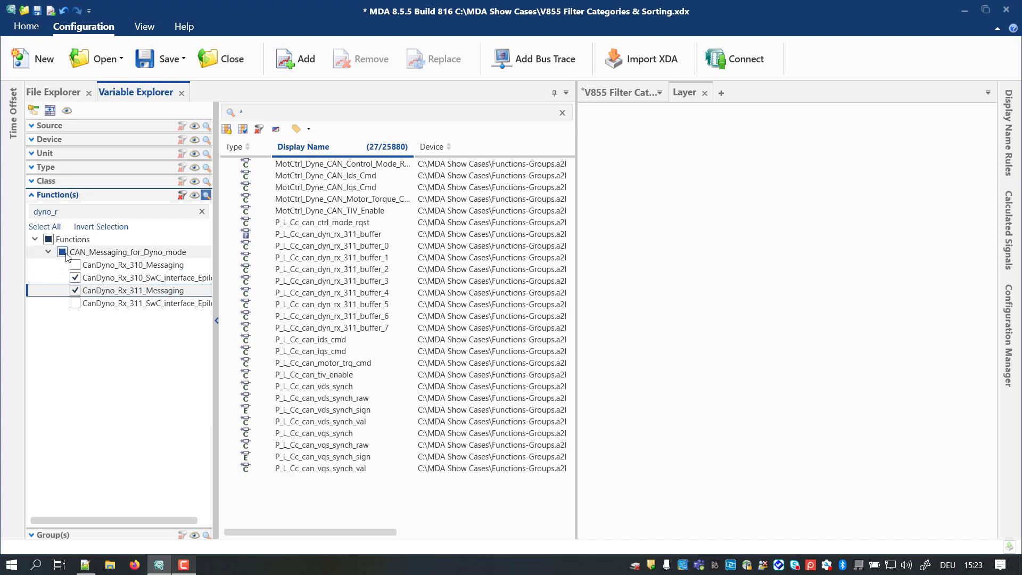
click(70, 214)
key(BackSpace)
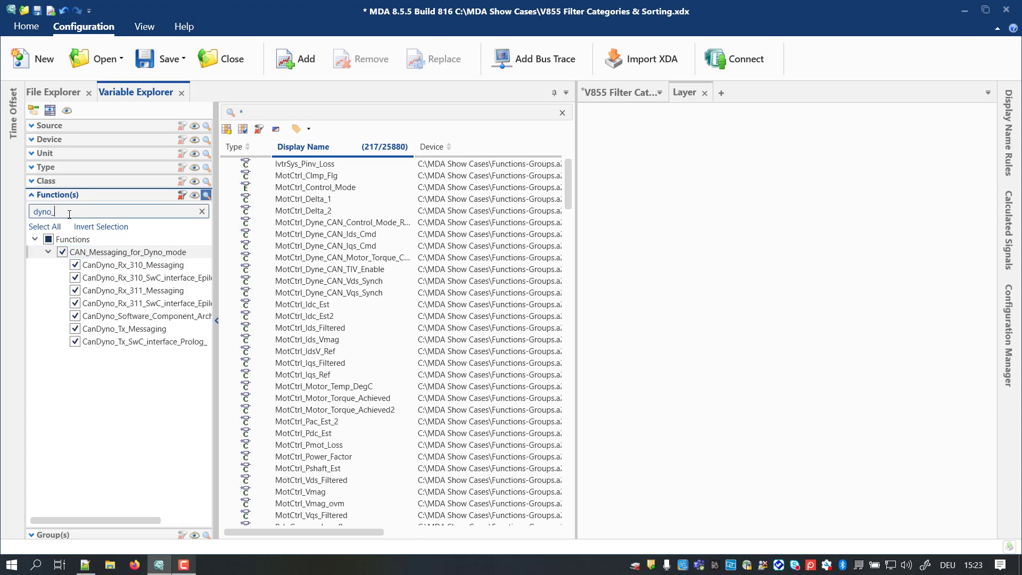
key(BackSpace)
Step: Filter the variables by the Measure class, and deselect and reselect the CAN_Messaging_for_Dyno_mode function
click(31, 181)
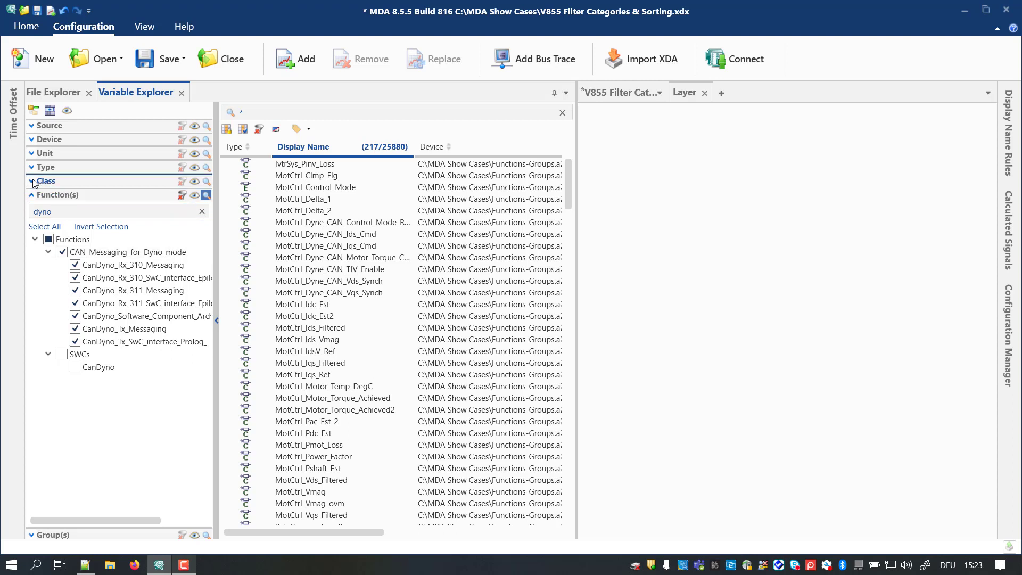
click(35, 223)
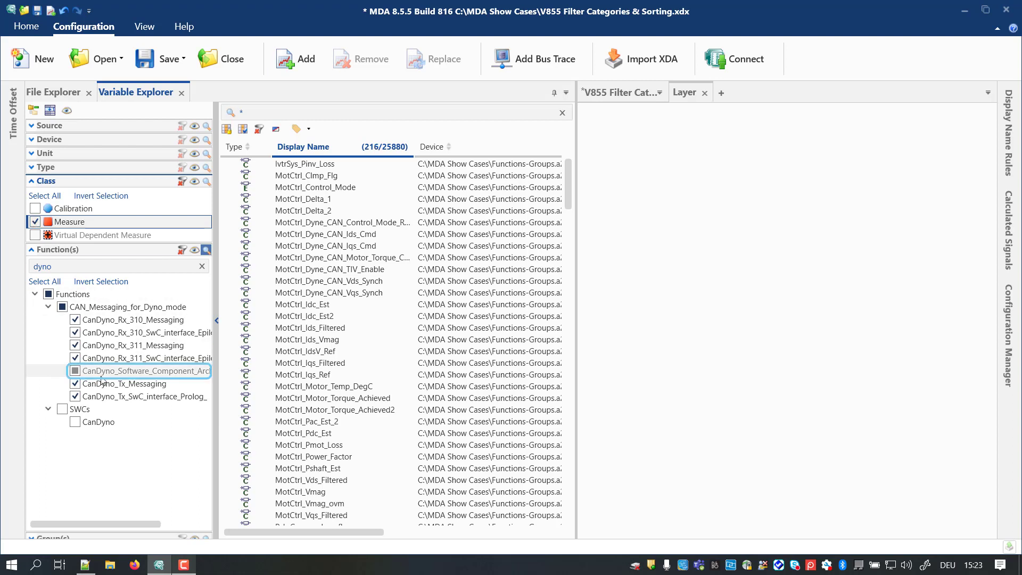
click(62, 307)
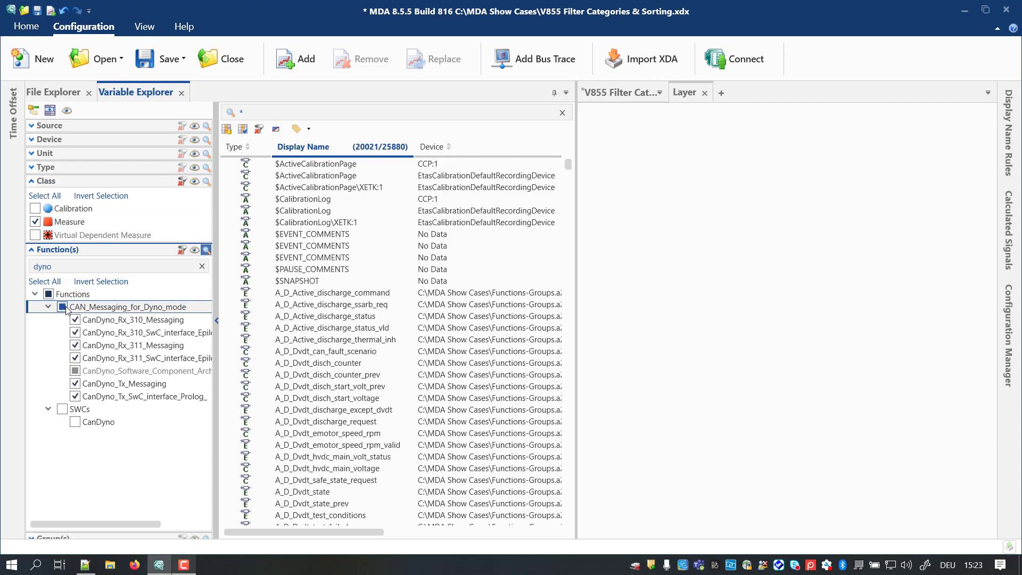
click(63, 307)
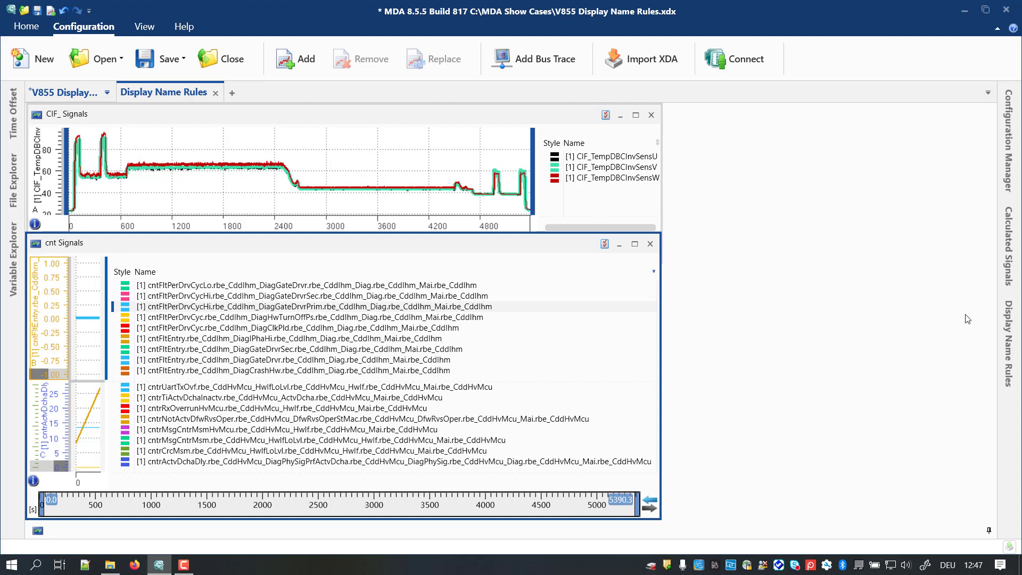
Step: Open the Display Name Rules window in the V855 Display Name Rules configuration and keep it docked
click(1008, 333)
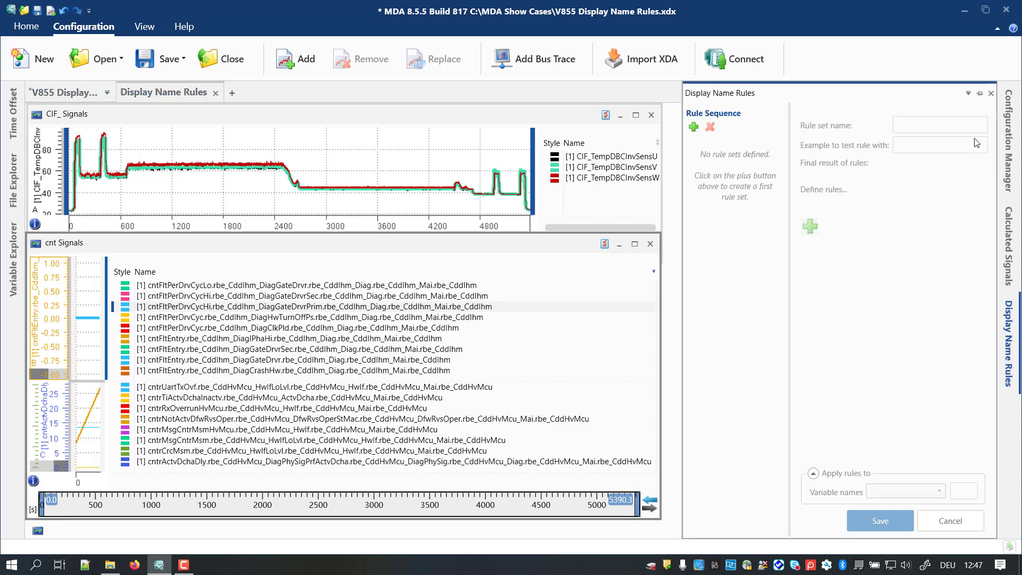
click(980, 94)
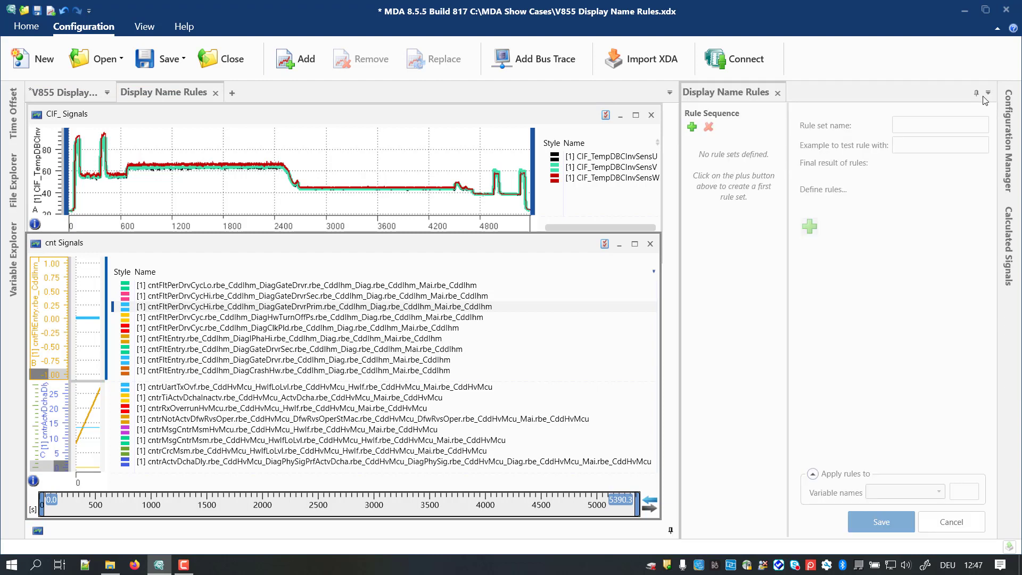
Step: Create and save a rule set named "1. Rule Set" with a rule hiding variable names from left until the first "_" separator
click(691, 126)
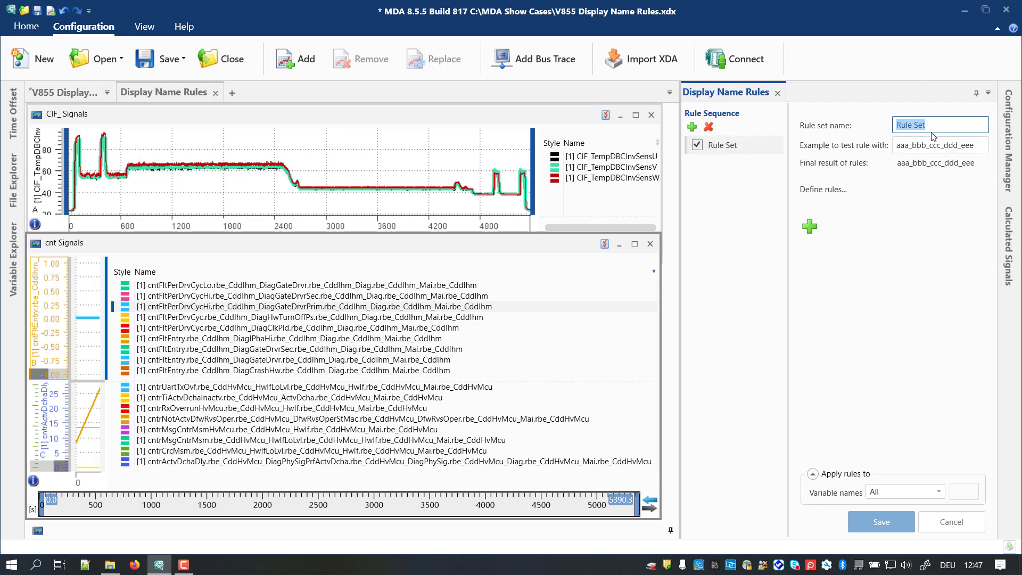
text(1. Rule Set)
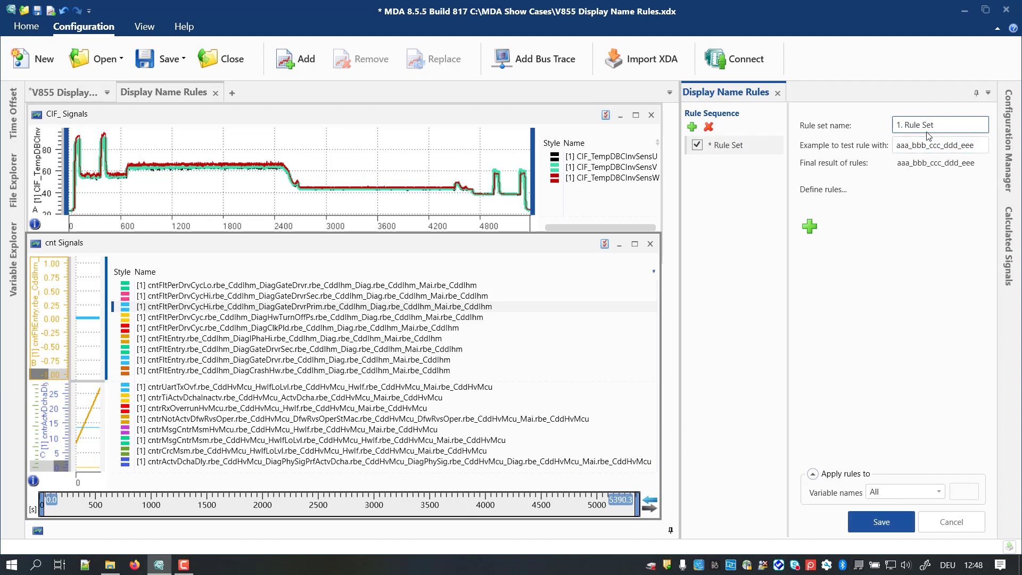
click(809, 226)
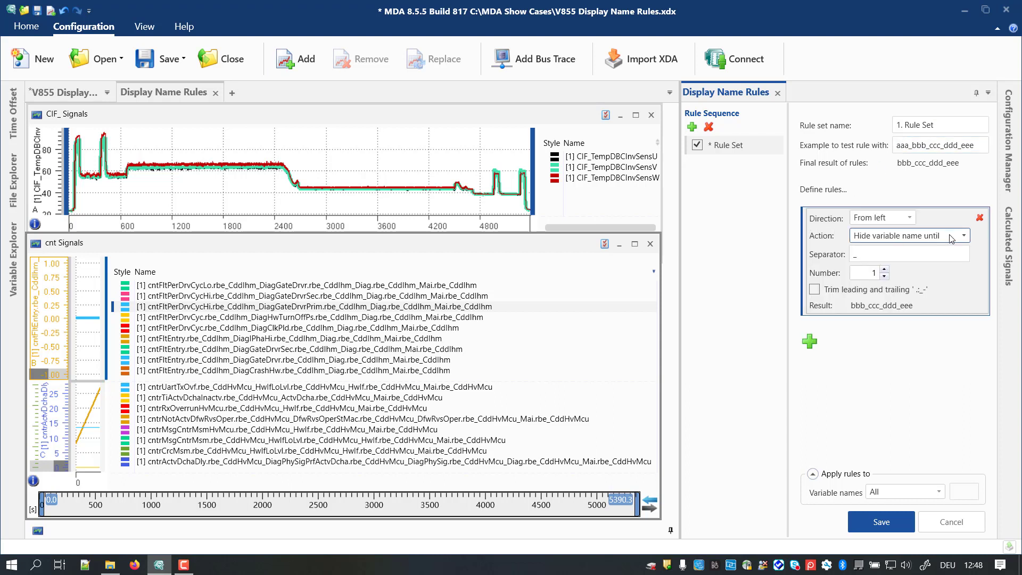
click(966, 236)
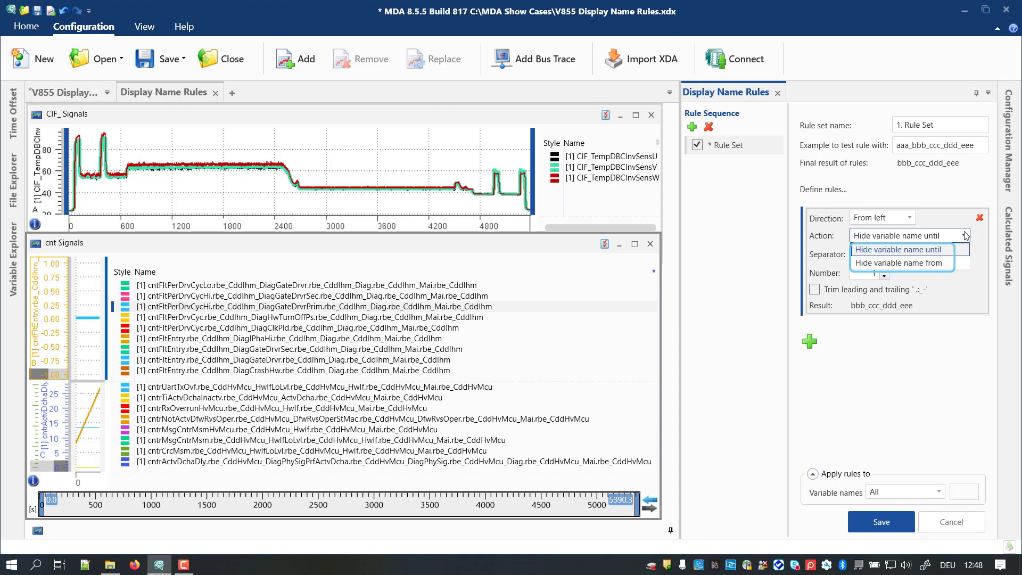
click(967, 236)
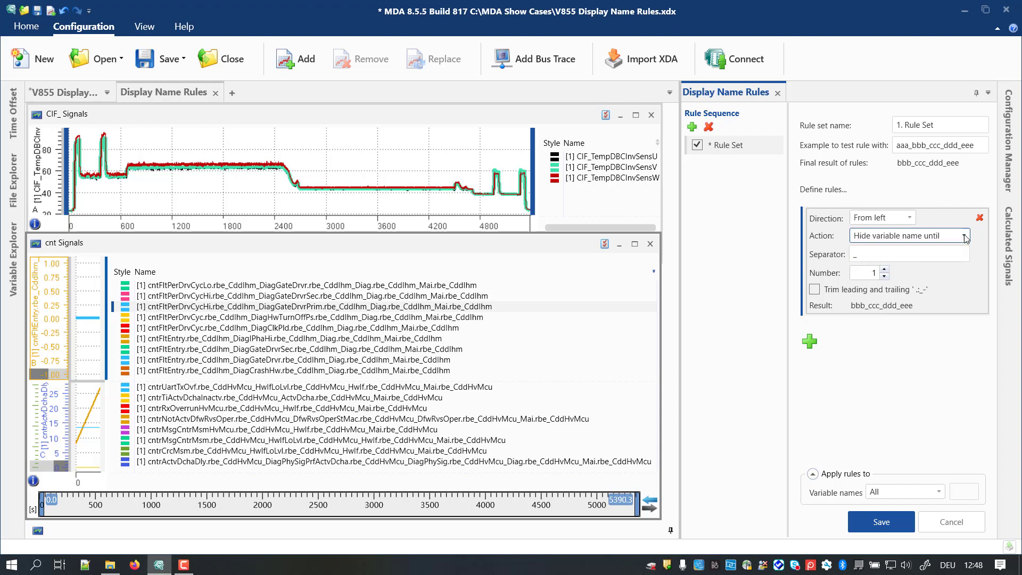
click(887, 525)
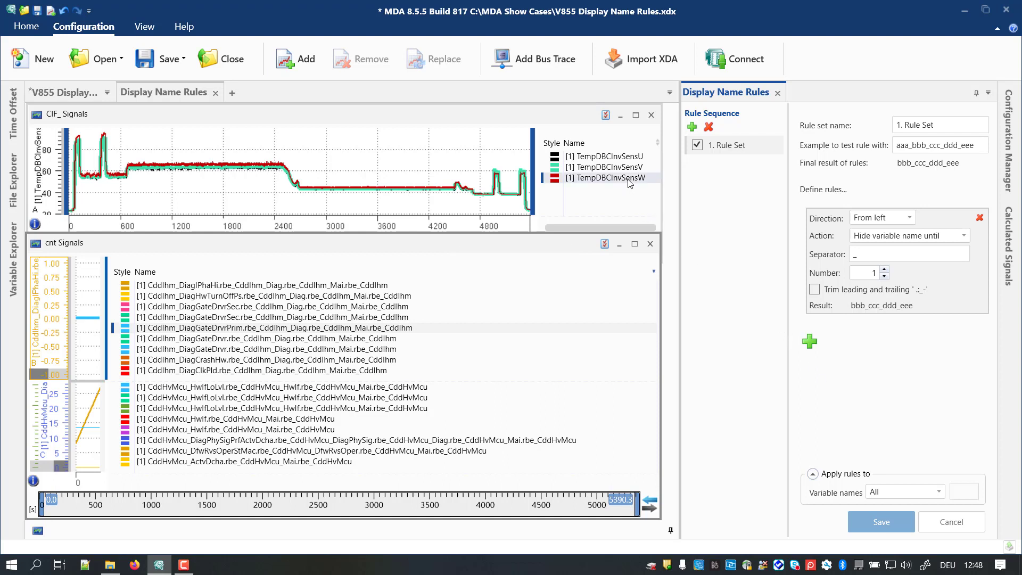
mouse_move(630, 184)
click(647, 169)
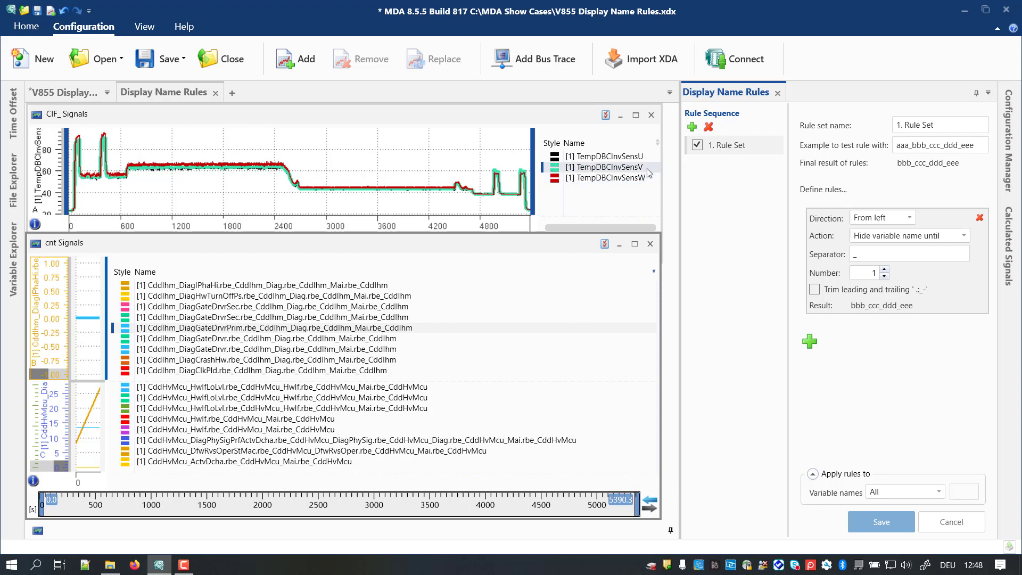
Step: Deactivate 1. Rule Set, and create and save "2. Rule Set" with a rule hiding variable names from left until separator "_" number 2
click(697, 145)
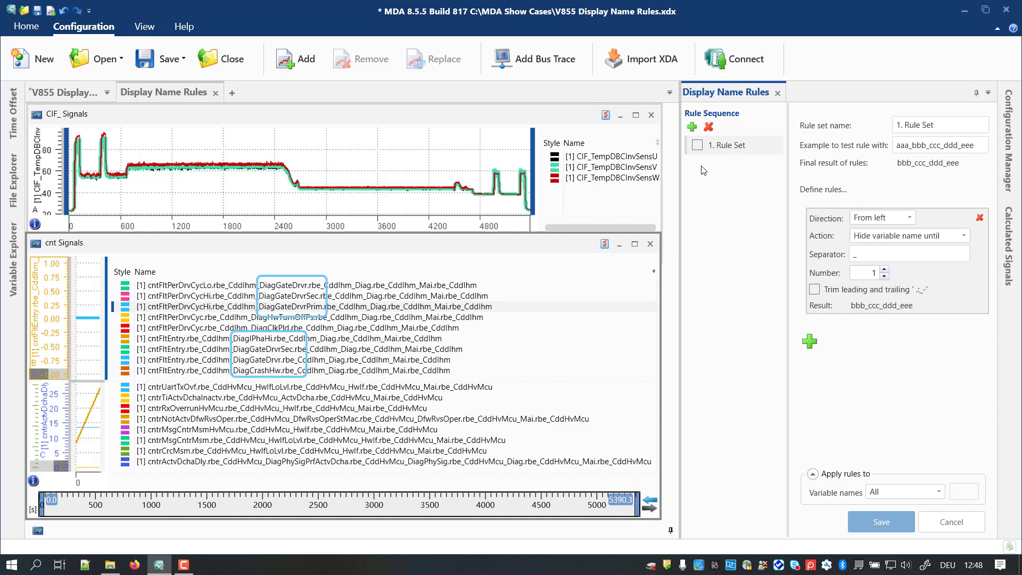
click(693, 127)
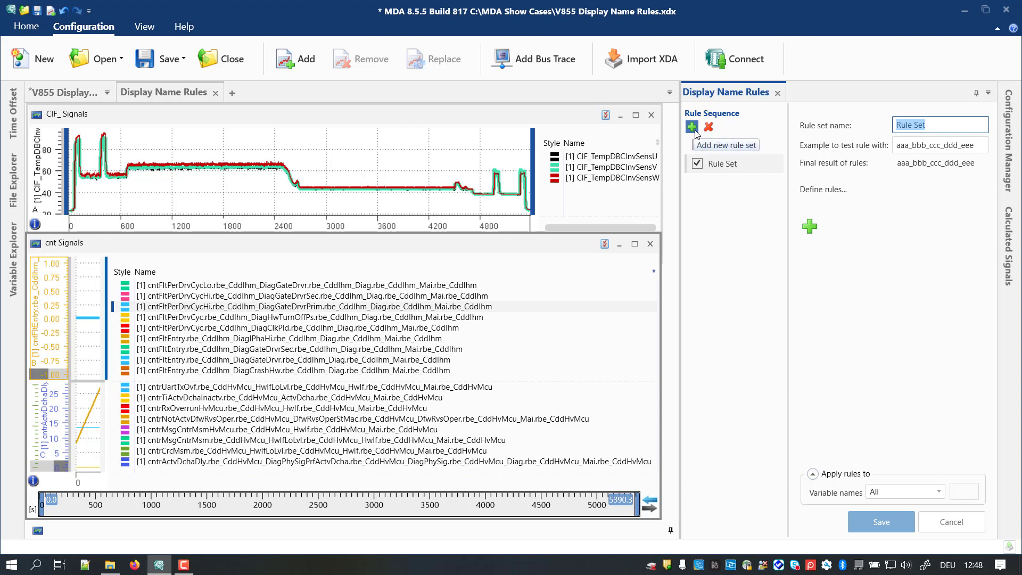
text(2. Rule Set)
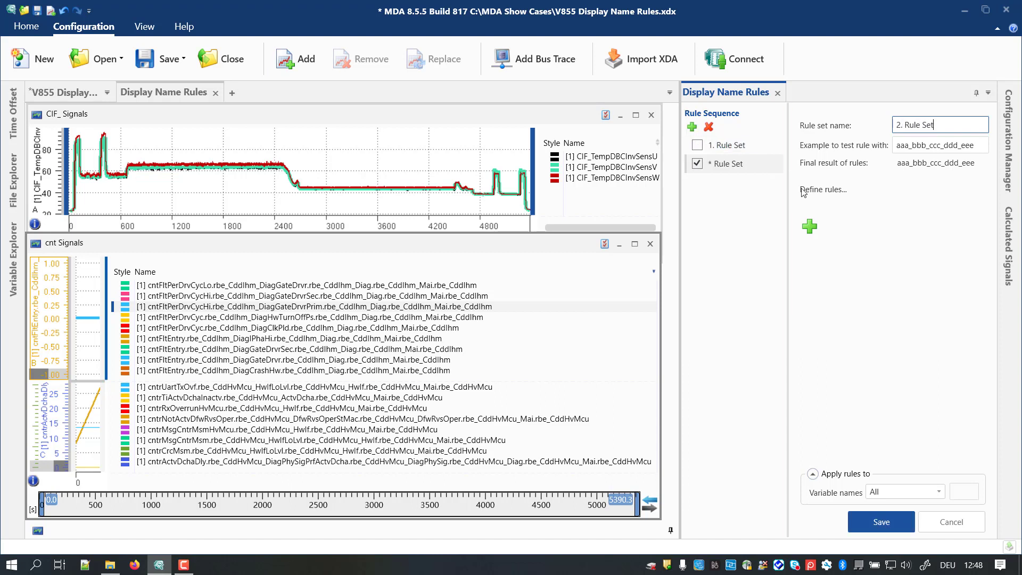
click(815, 225)
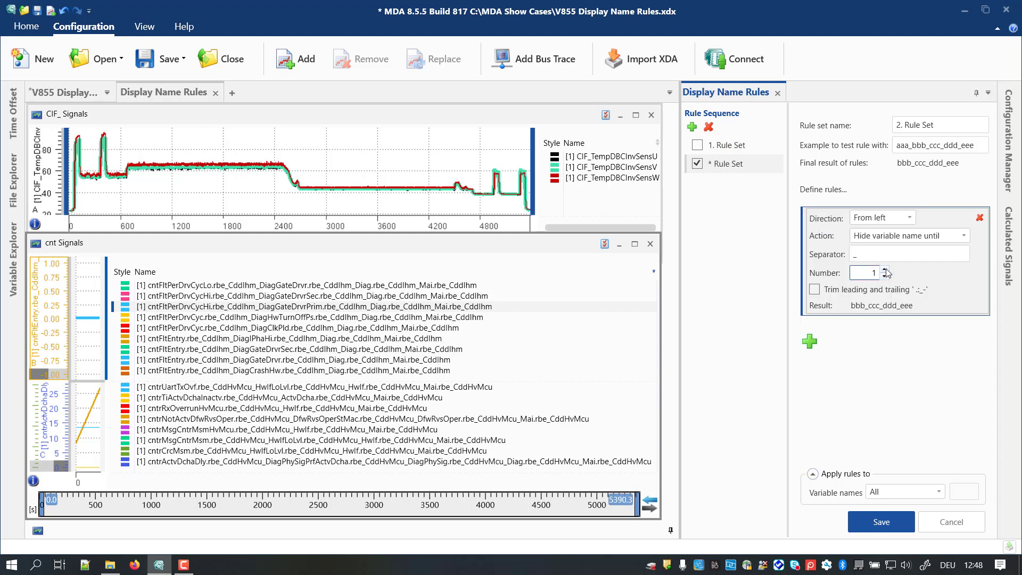
click(885, 270)
click(893, 522)
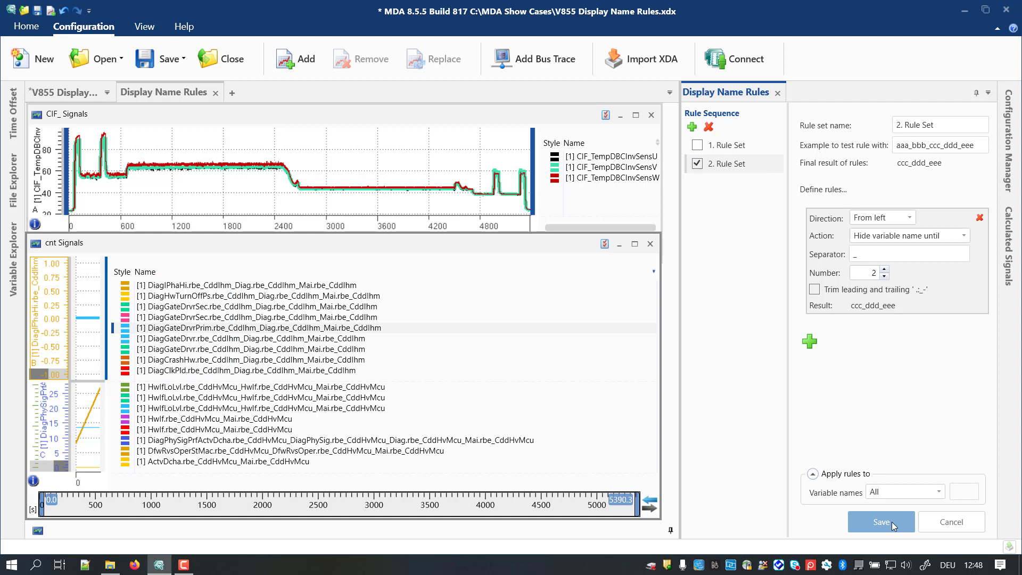
Step: Add a second rule to 2. Rule Set hiding variable names from right until separator "." number 3, and save it
click(810, 341)
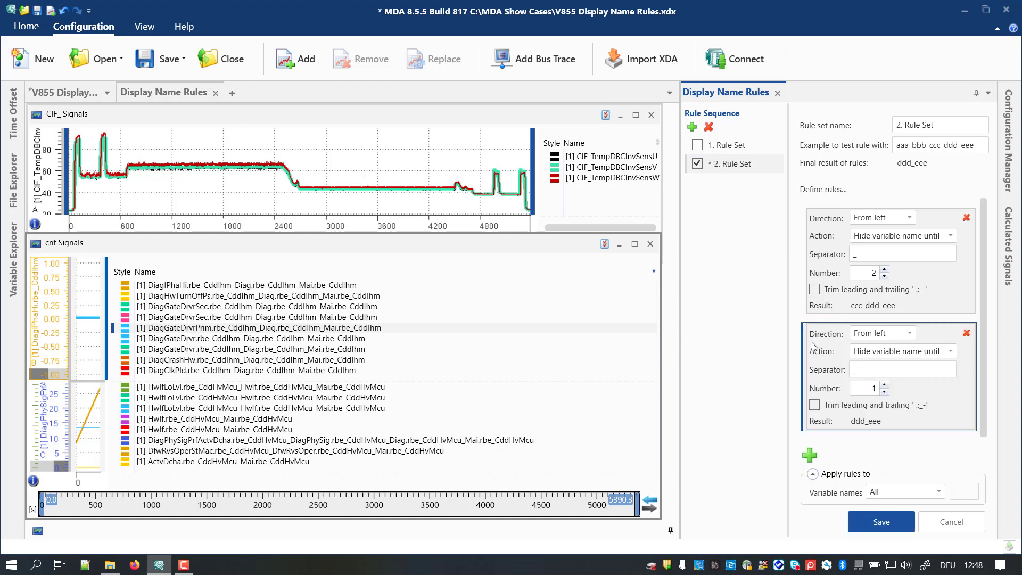
click(910, 333)
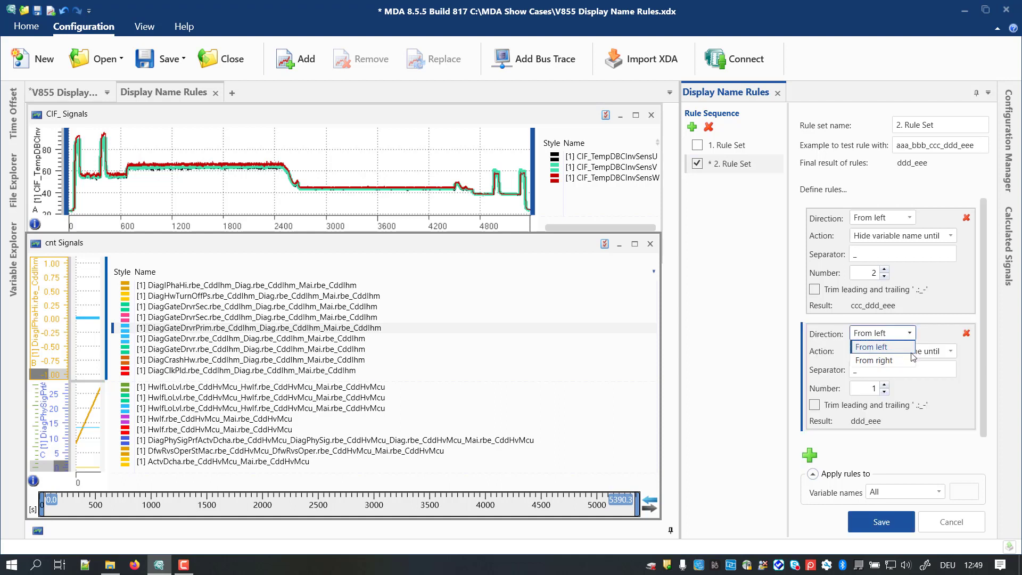
click(911, 361)
drag(860, 371, 824, 374)
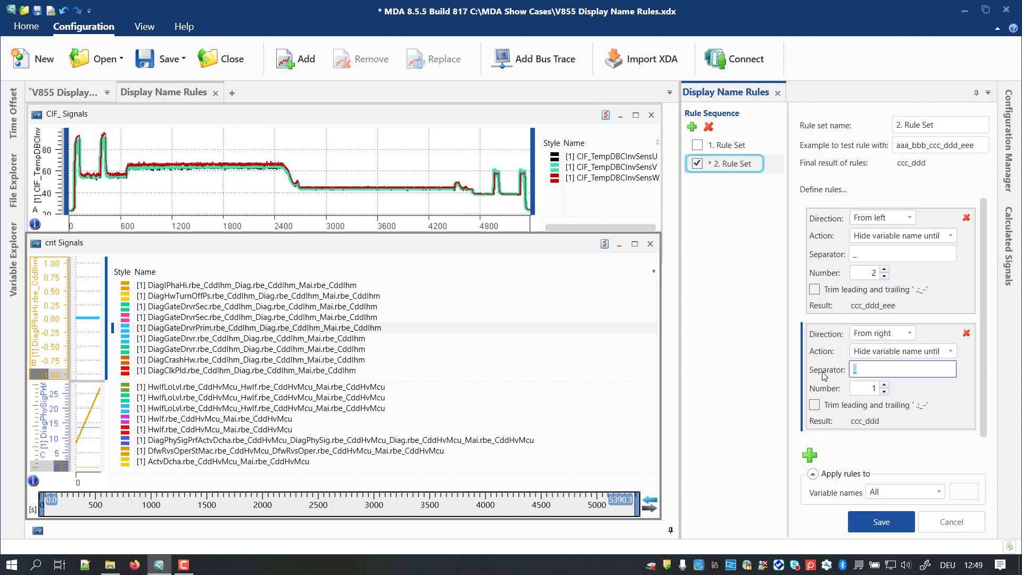
text(.)
click(885, 385)
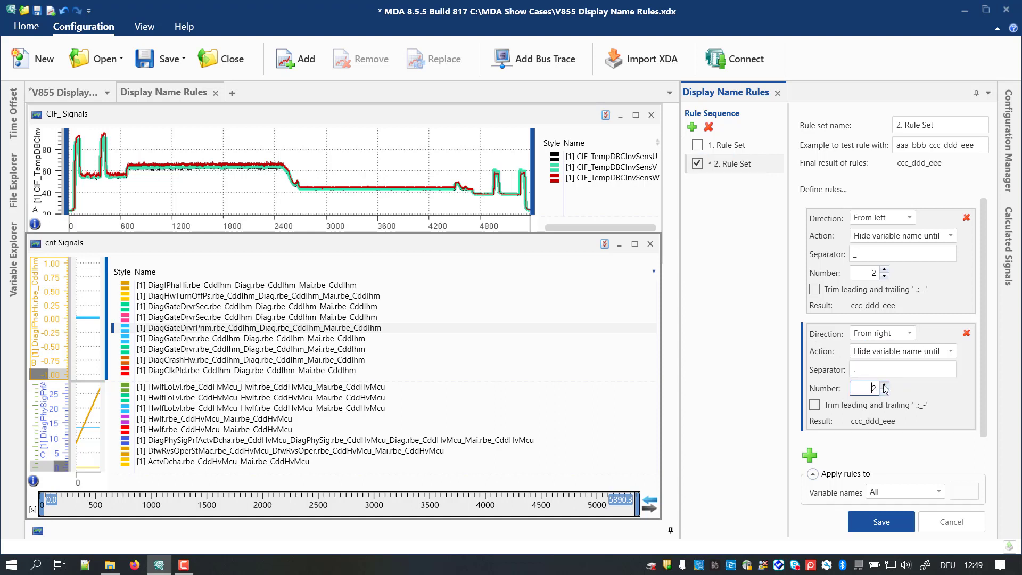
click(886, 385)
click(893, 520)
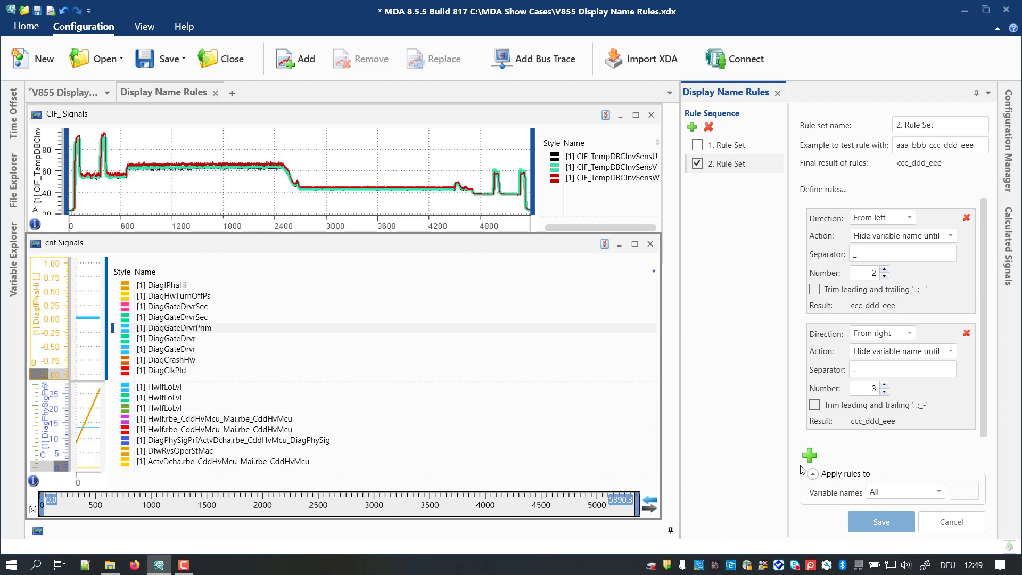
Step: Apply 2. Rule Set only to variable names starting with "cntflt" and save the rule set
click(902, 497)
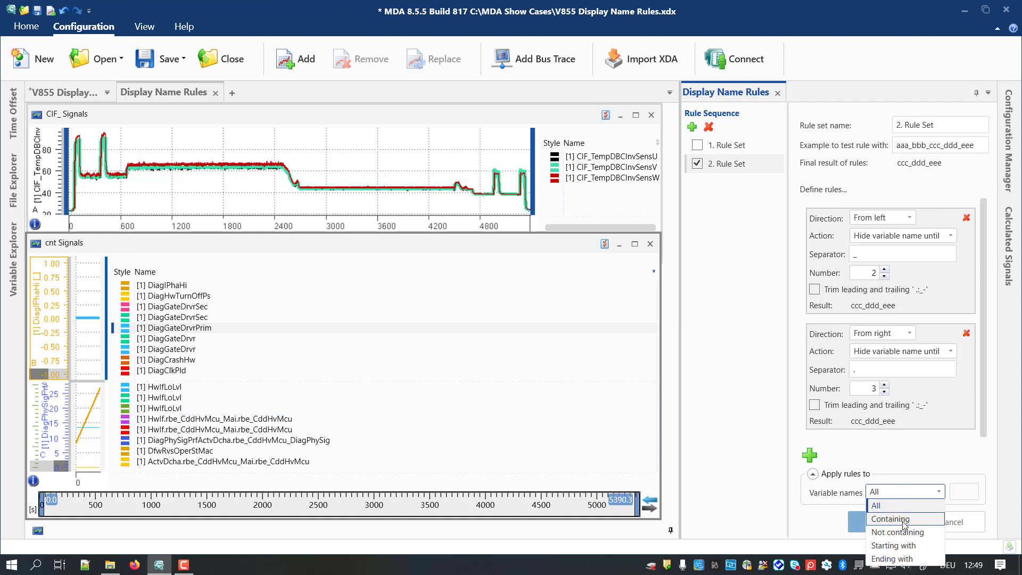
click(905, 547)
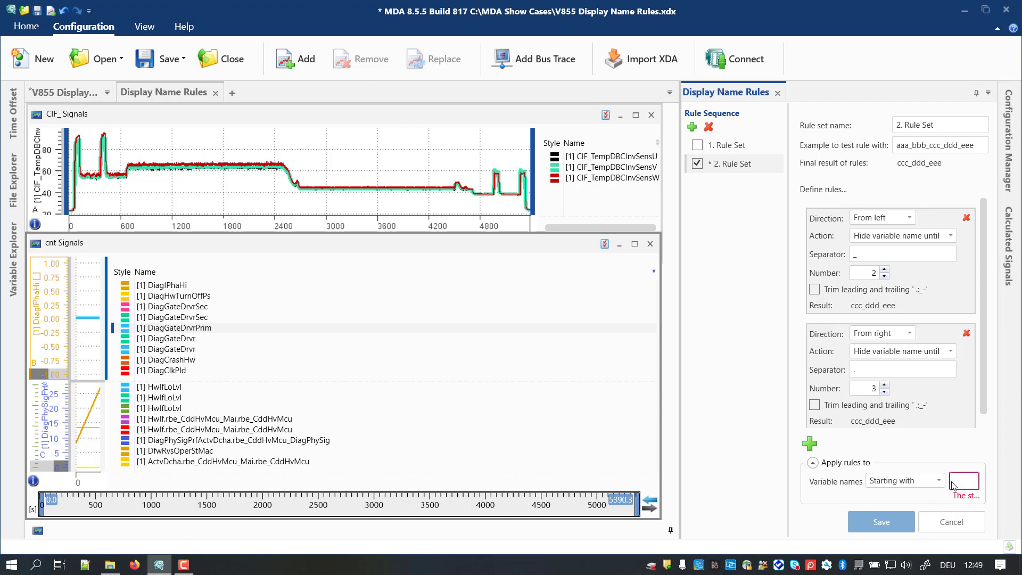
text(cnt)
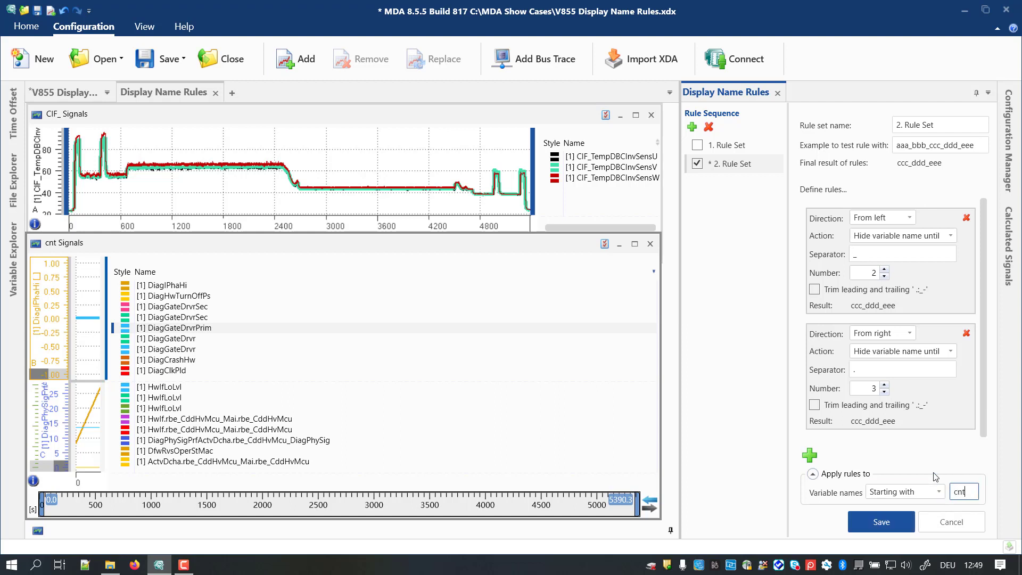
text(flt)
click(893, 520)
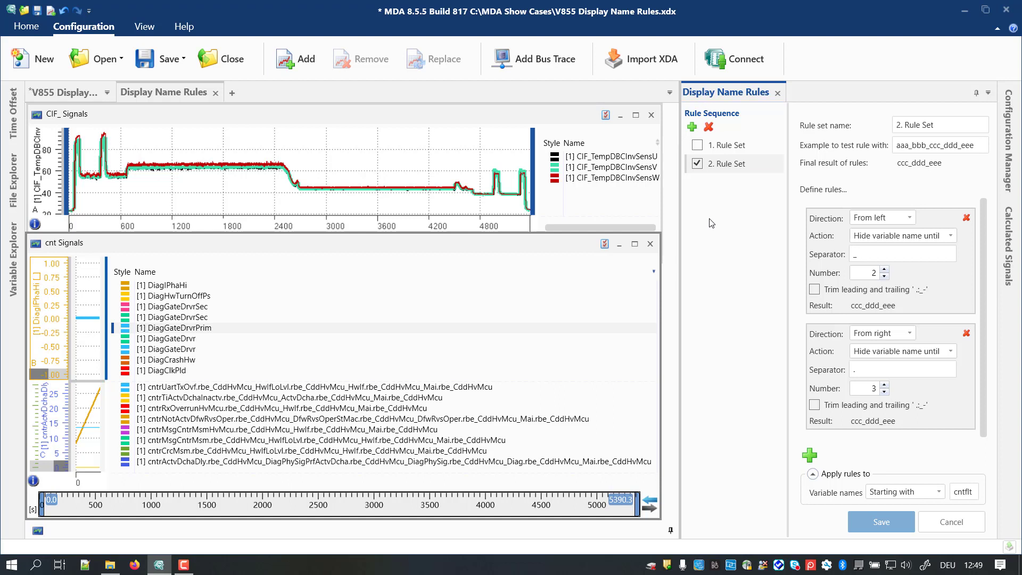
Step: Reactivate 1. Rule Set and move it below 2. Rule Set in the rule sequence
click(698, 145)
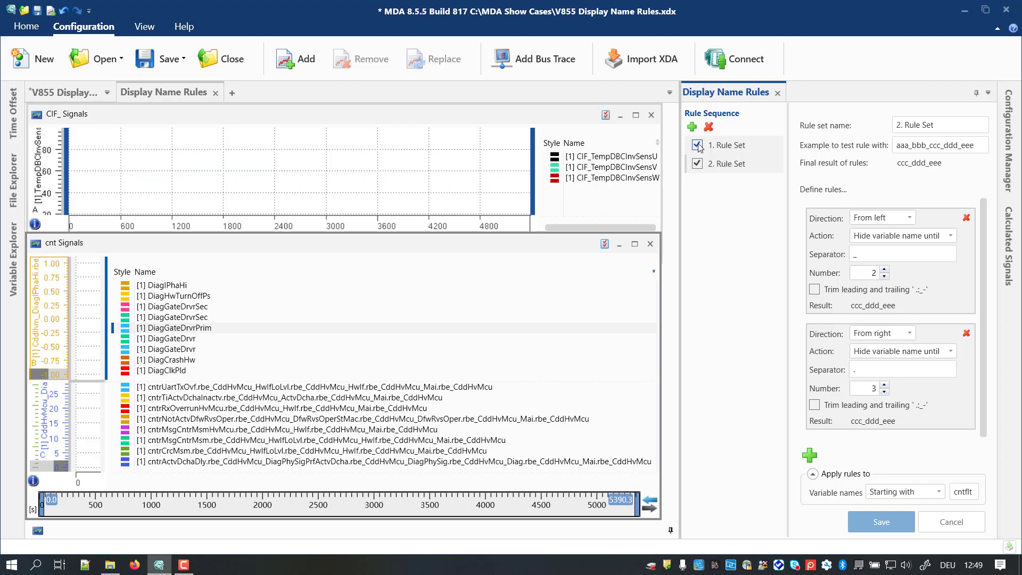
click(711, 146)
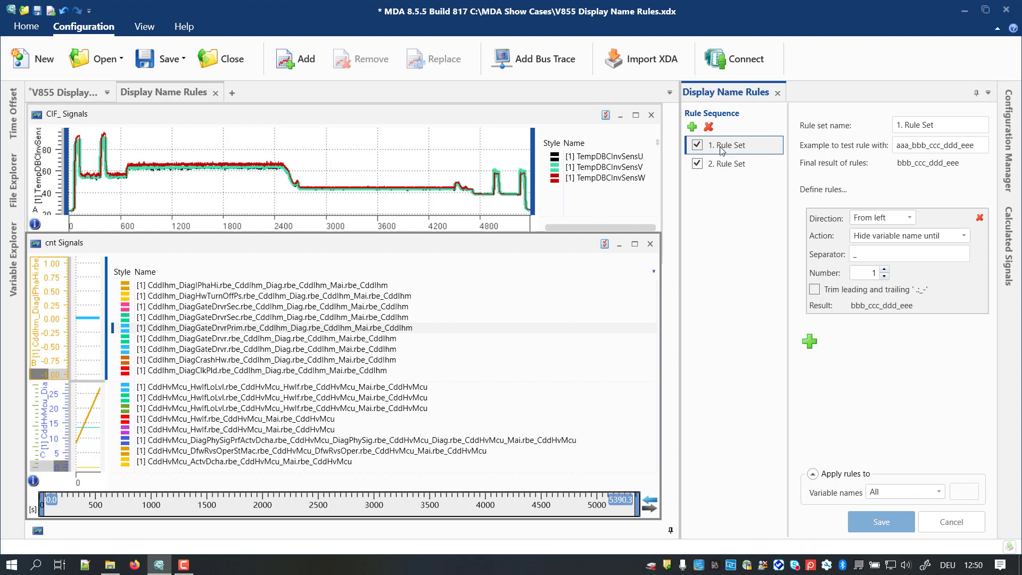
drag(722, 151, 725, 177)
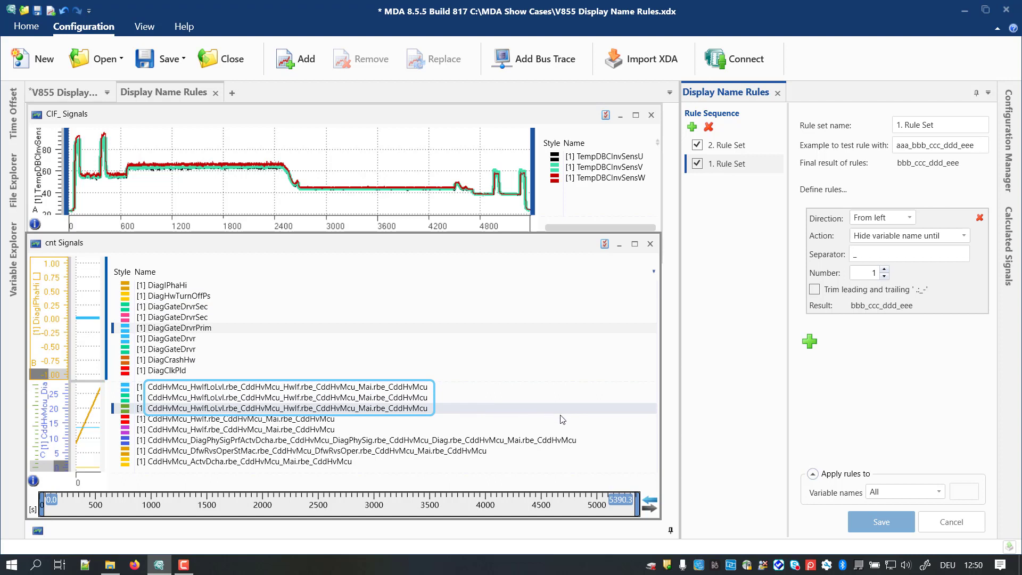
Step: Apply 1. Rule Set only to variable names starting with "cif" and save the rule set
click(940, 497)
click(909, 545)
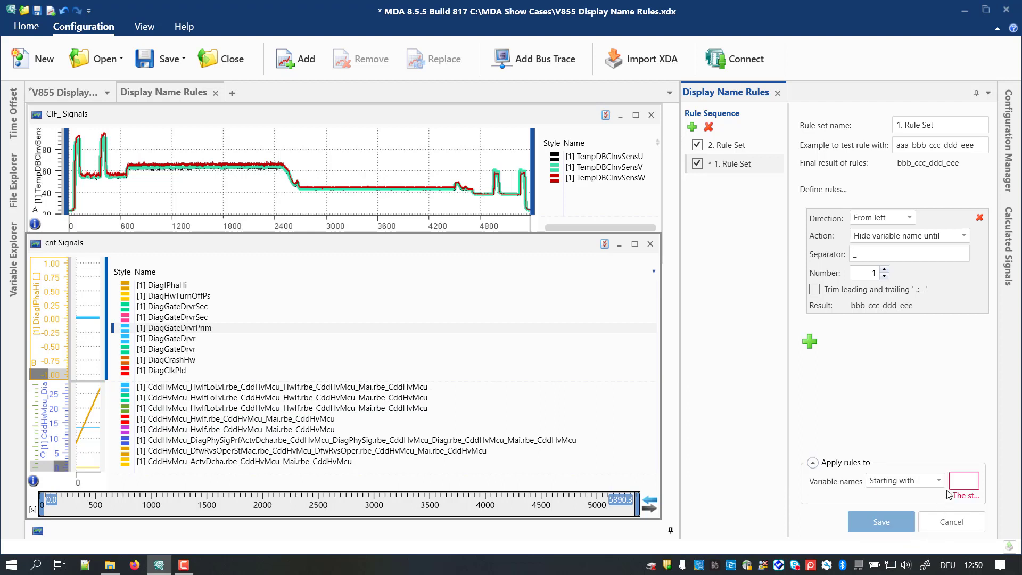
click(958, 481)
text(ci)
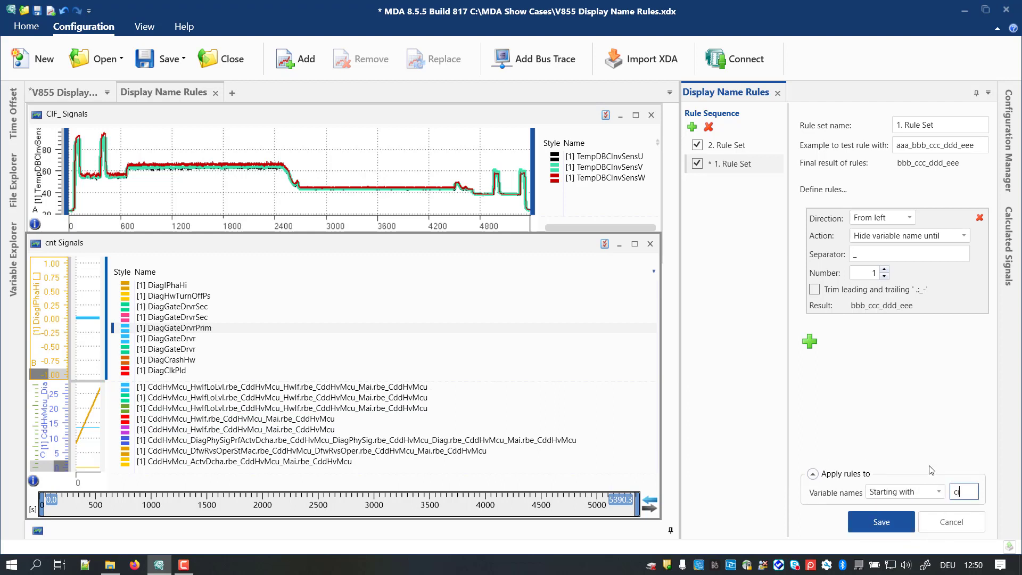
text(f)
click(891, 522)
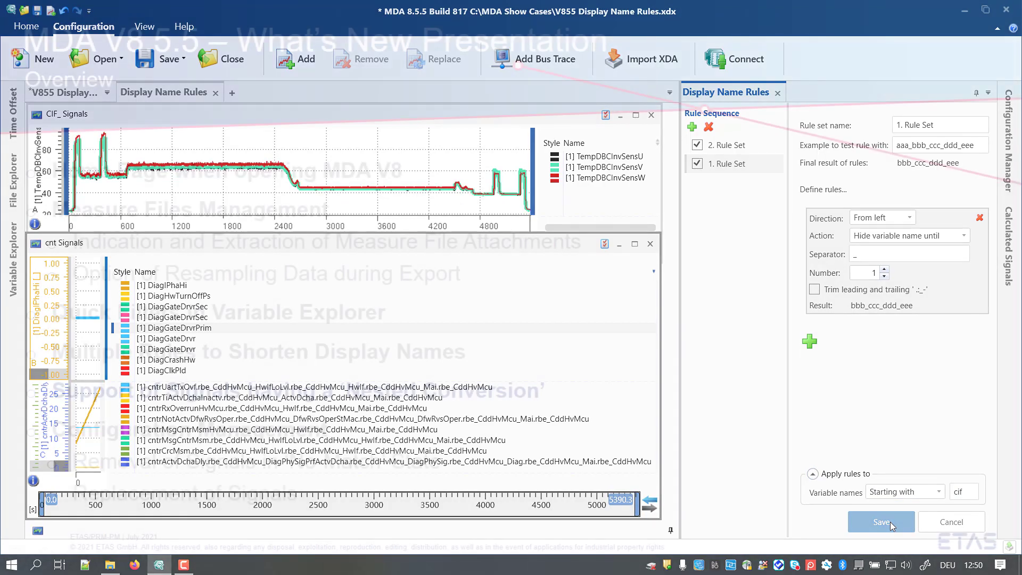
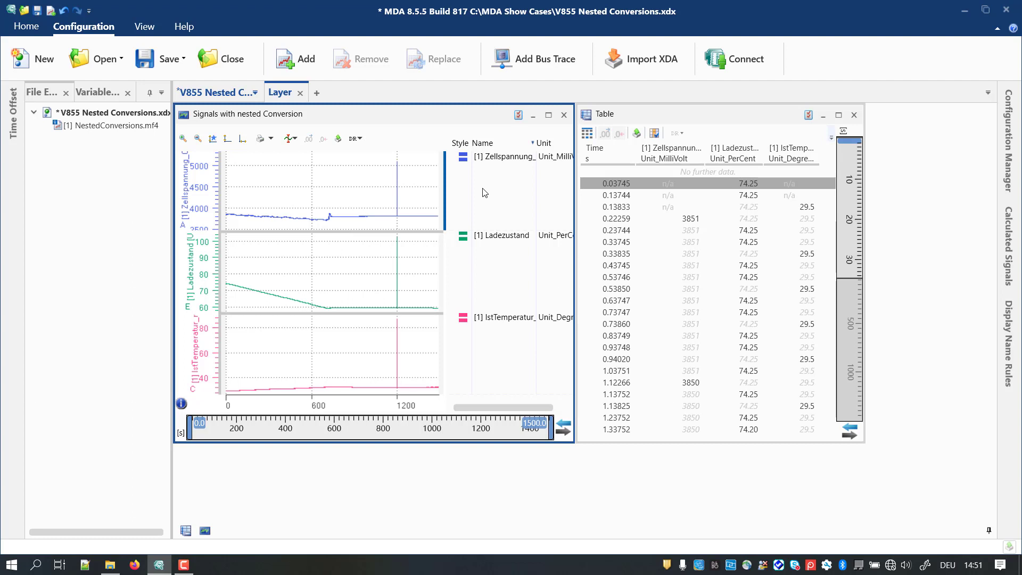
click(290, 143)
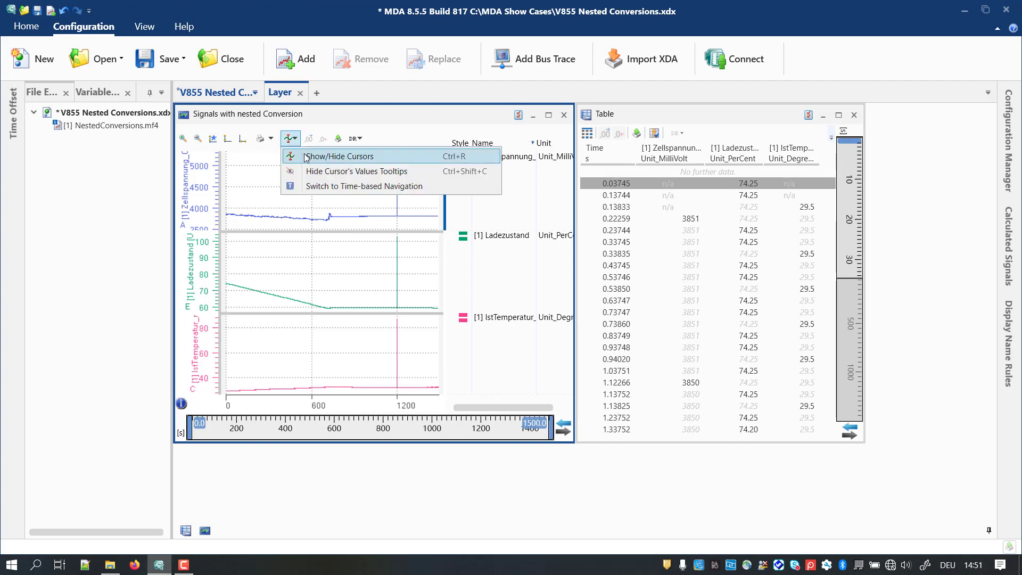
click(298, 156)
drag(296, 181, 331, 181)
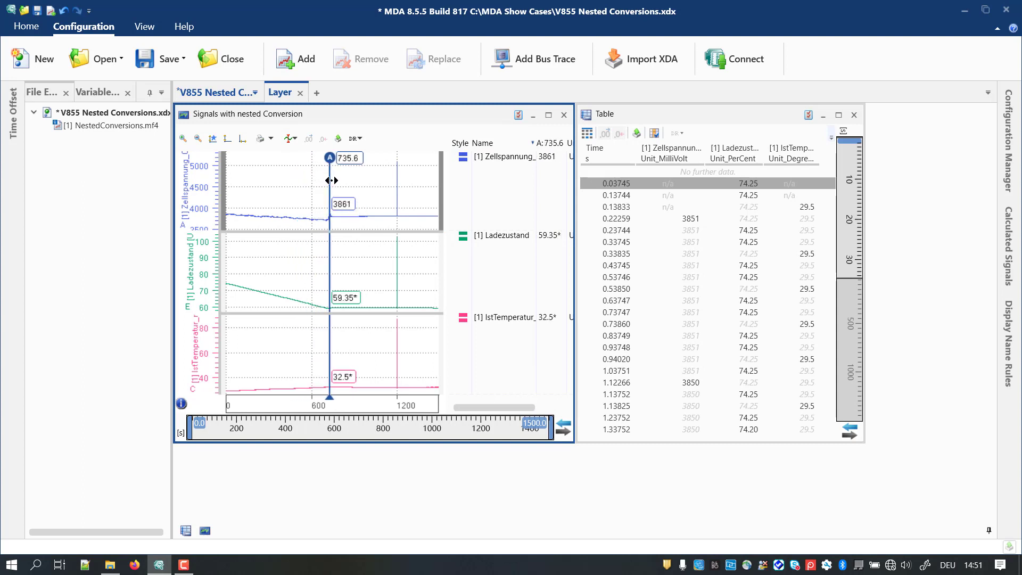
key(Delete)
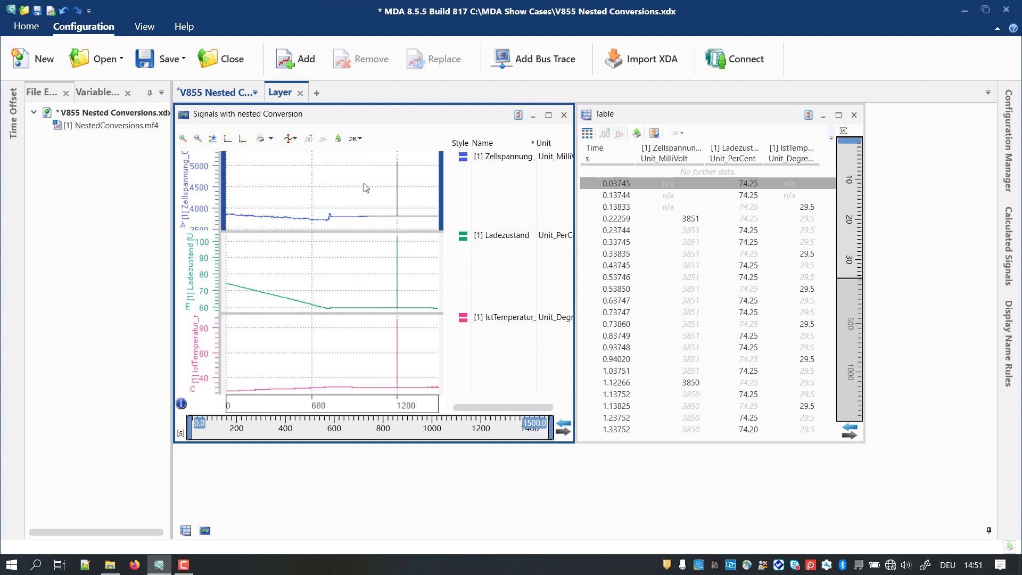
Step: Show the cursor in the Signals with nested Conversion oscilloscope and place it on the signal spike at about 1206.4 s
drag(353, 187, 433, 181)
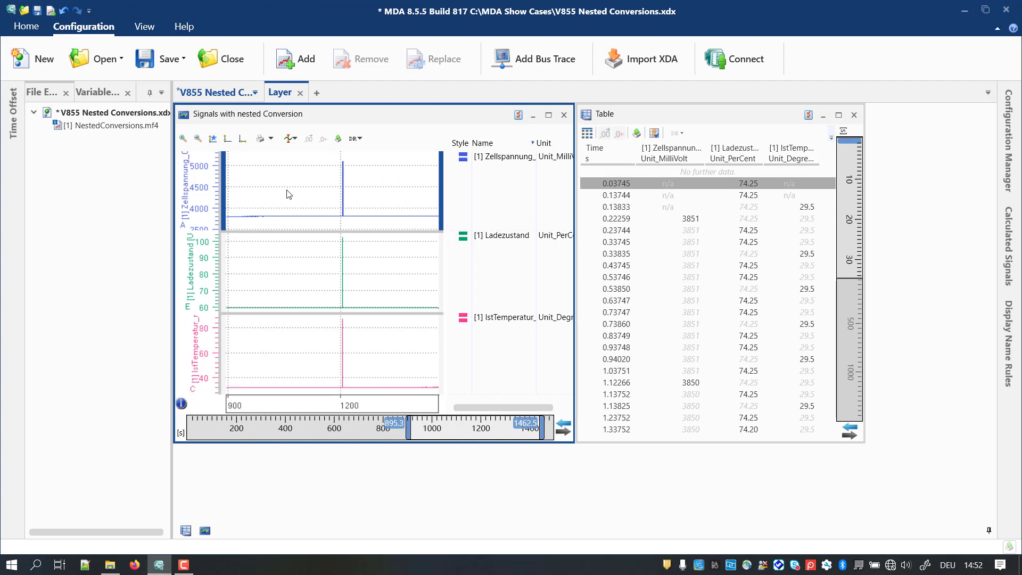
drag(287, 190, 407, 191)
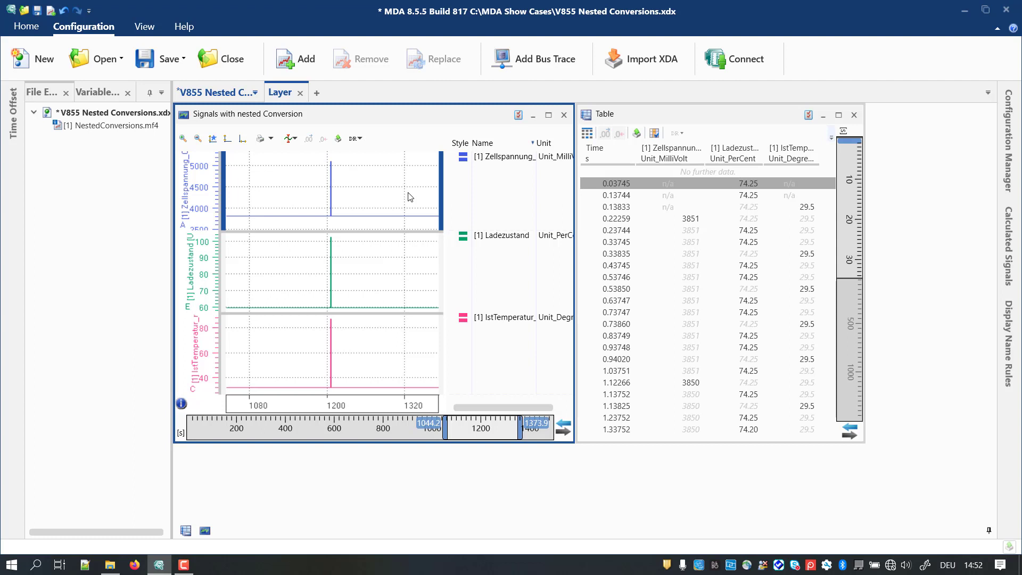
click(290, 138)
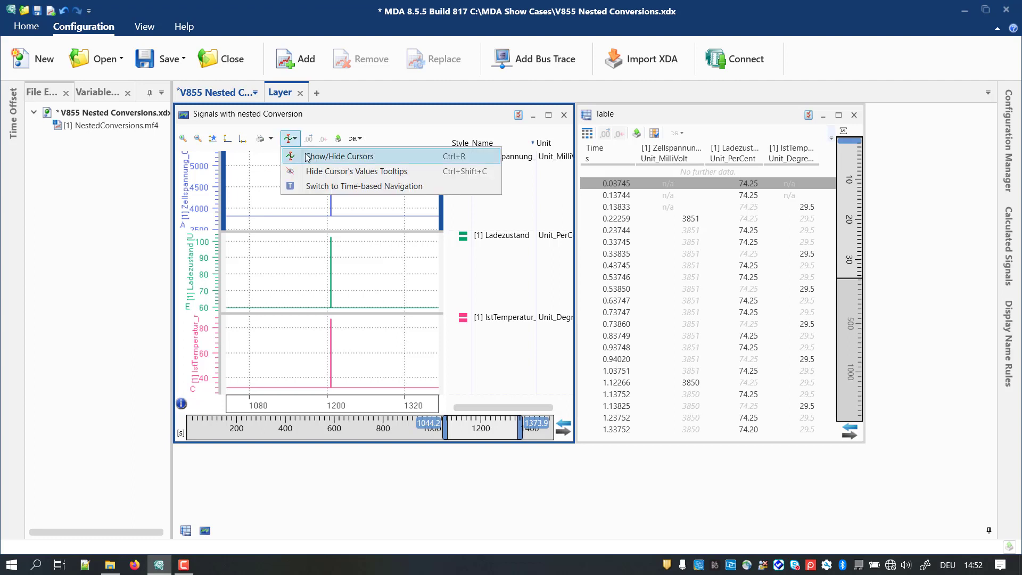
click(307, 158)
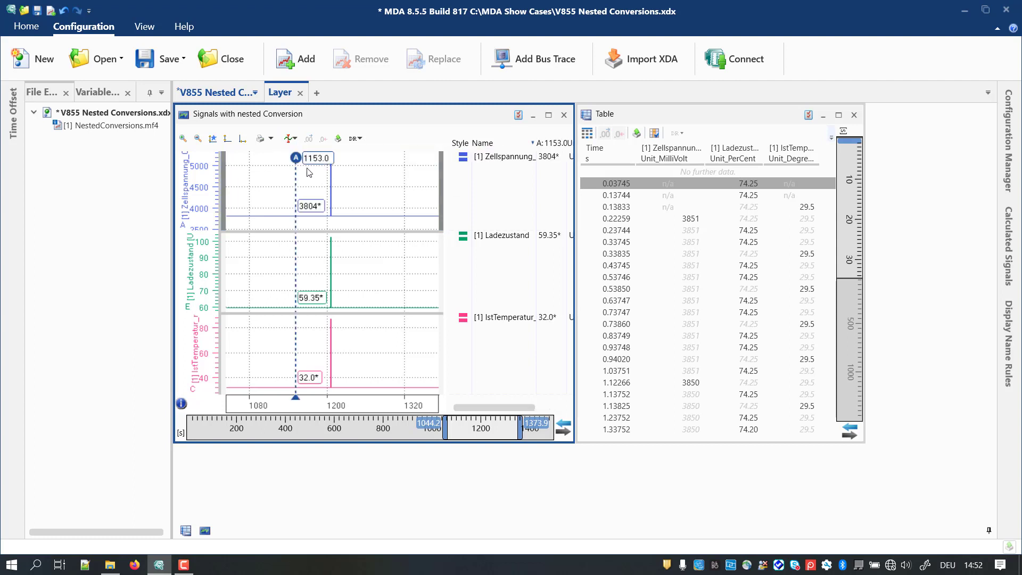
drag(299, 183, 331, 179)
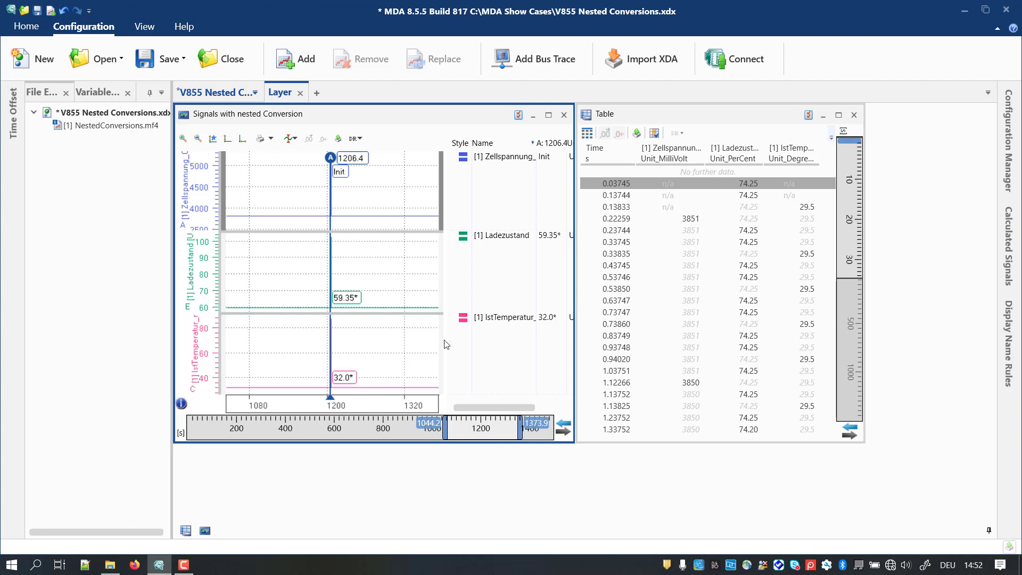
Step: Synchronize the oscilloscope with the table and examine the Init spike around the cursor at 1206.39 s
click(566, 429)
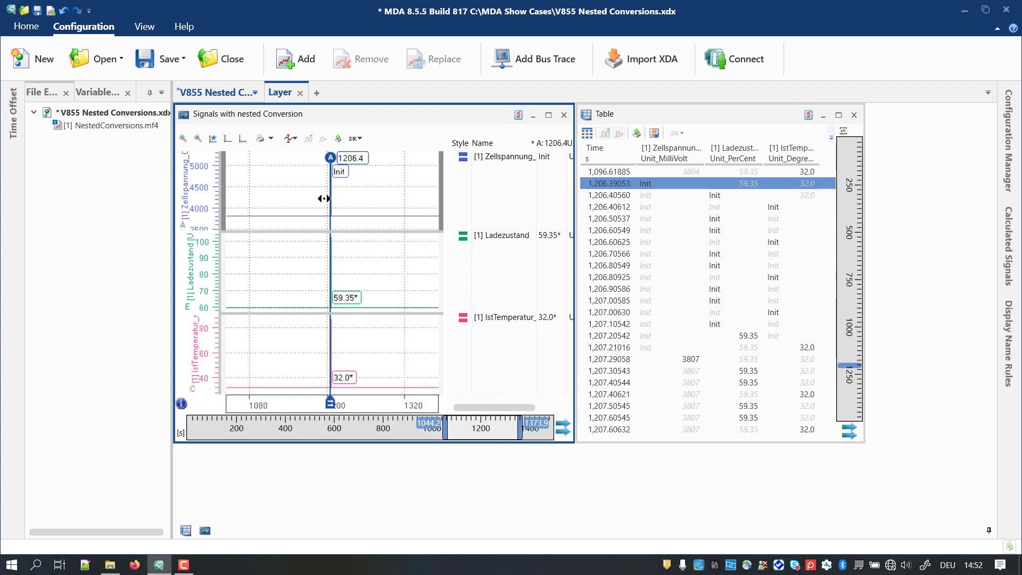
drag(311, 199, 361, 198)
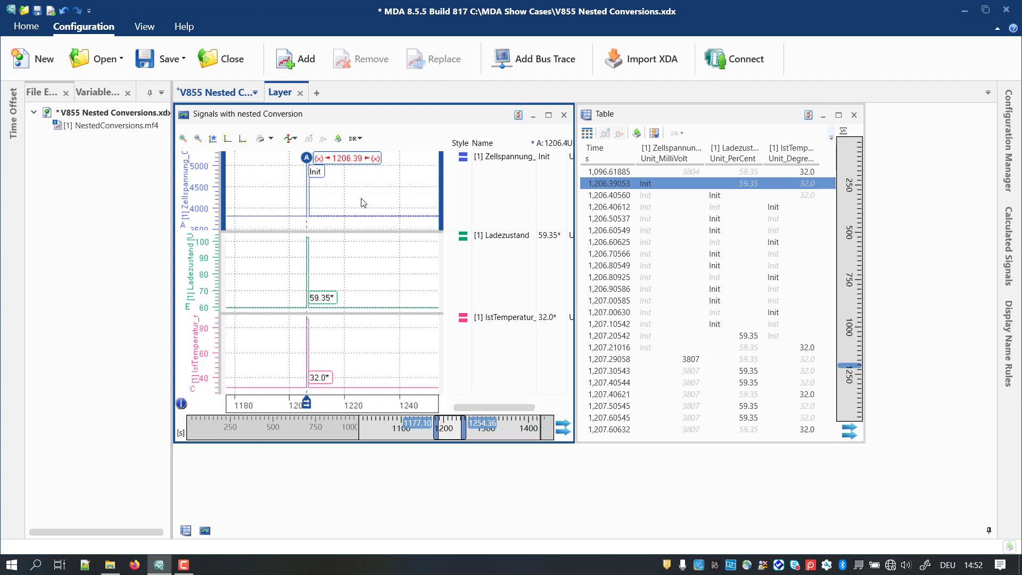
drag(284, 196, 372, 202)
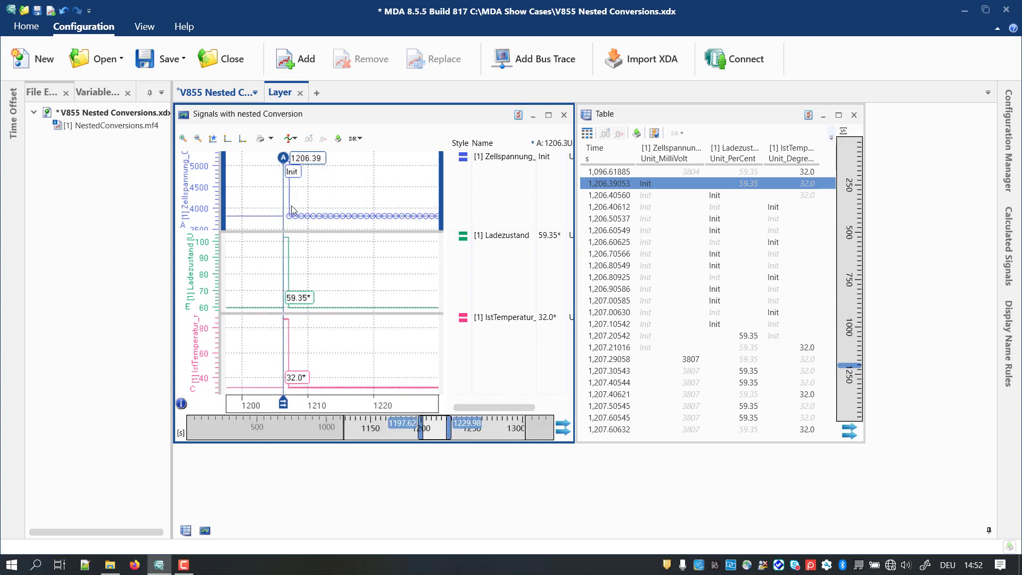
drag(278, 213, 359, 218)
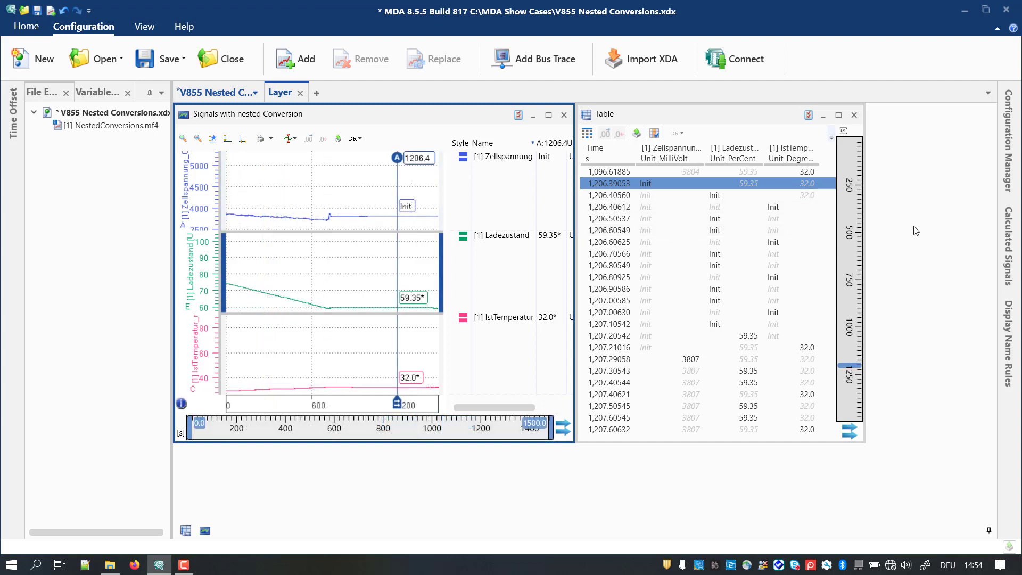
Step: Add the calculated signal Zellspannung to the oscilloscope as a separate strip above Ladezustand and fit its axis to the signal
click(1010, 261)
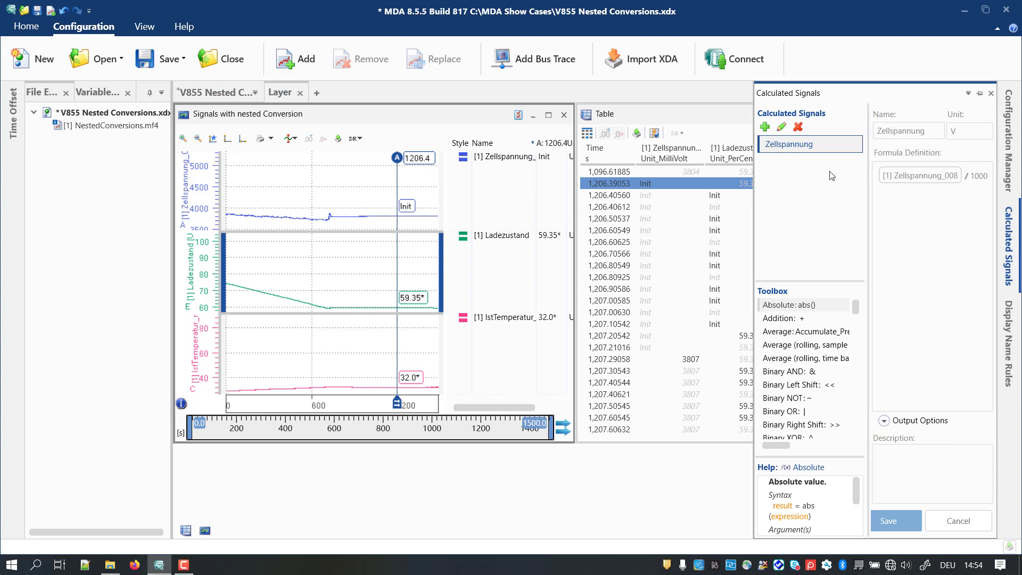
mouse_move(799, 148)
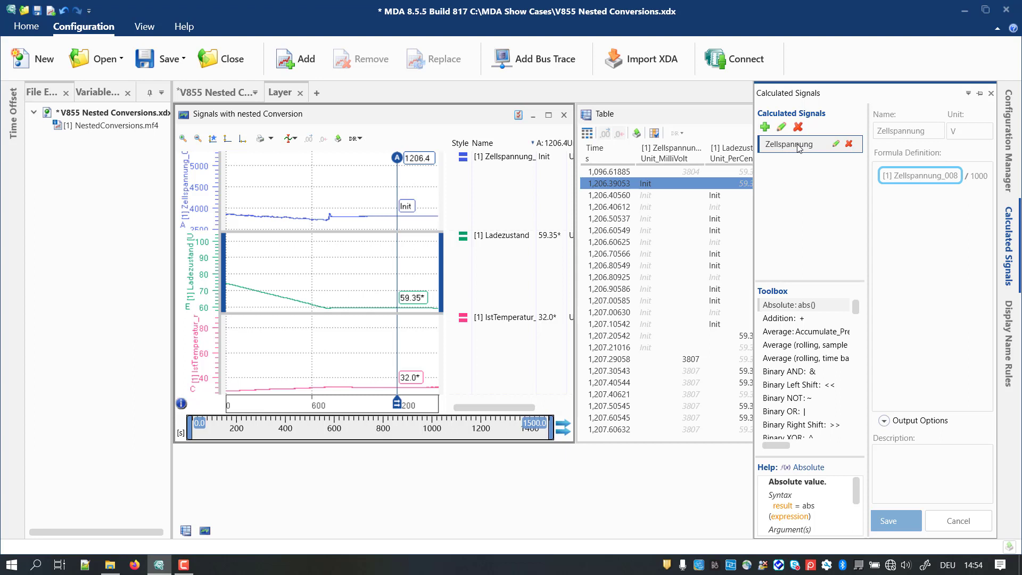
drag(798, 148, 388, 244)
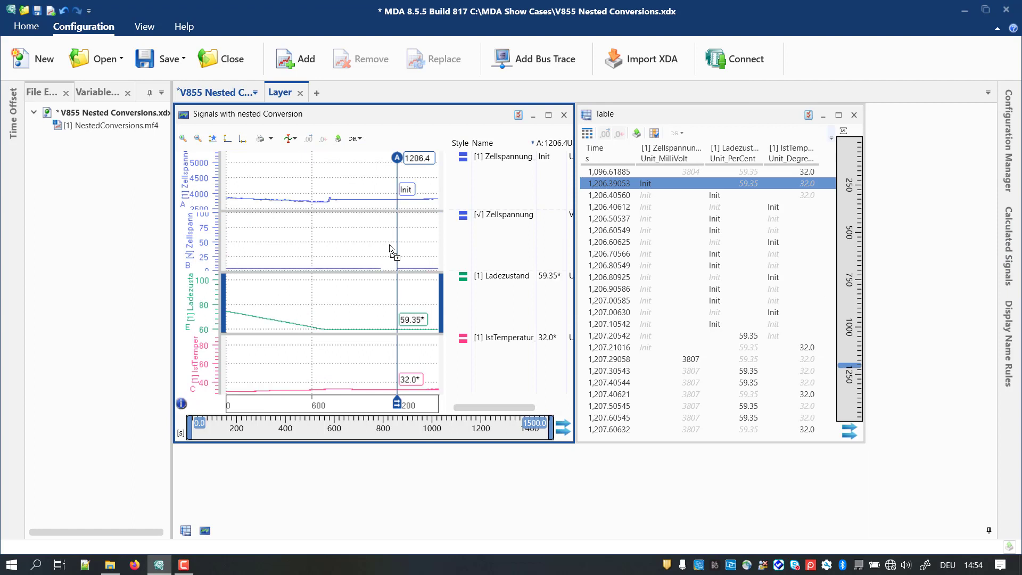
right_click(505, 222)
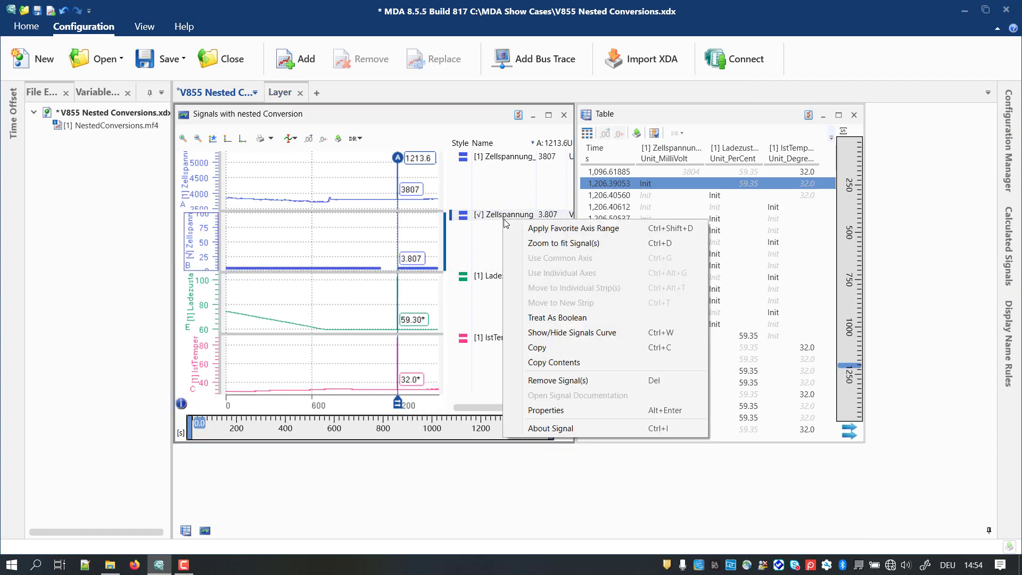
click(531, 245)
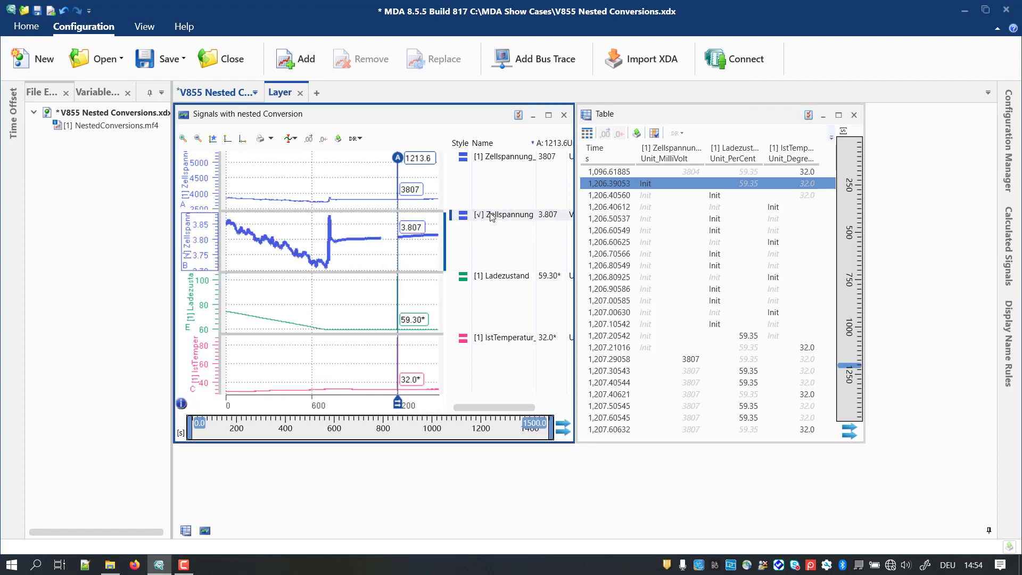
Step: Add the calculated signal Zellspannung to the table, directly after the original Zellspannung column in millivolts
drag(492, 217, 705, 163)
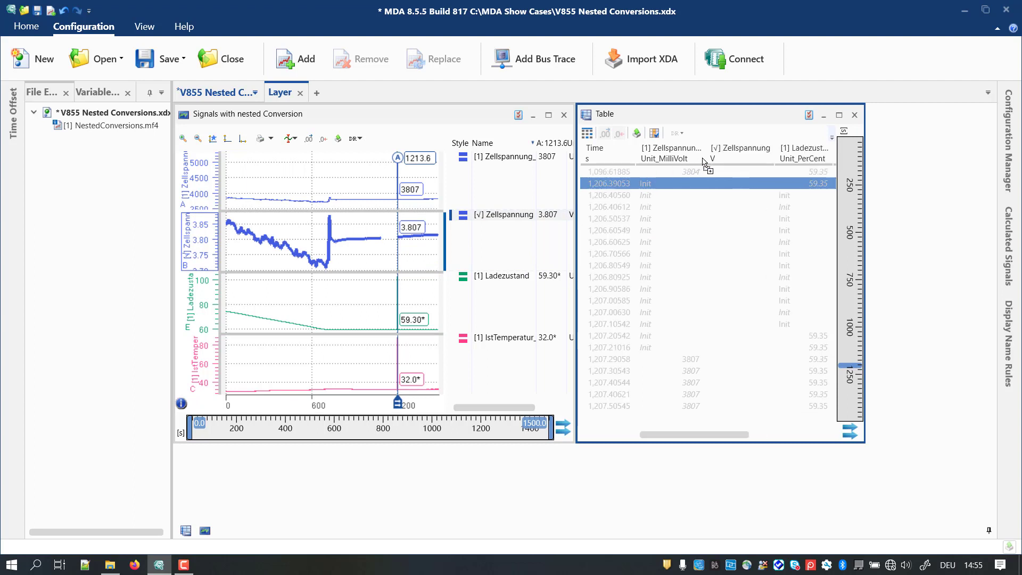
mouse_move(749, 194)
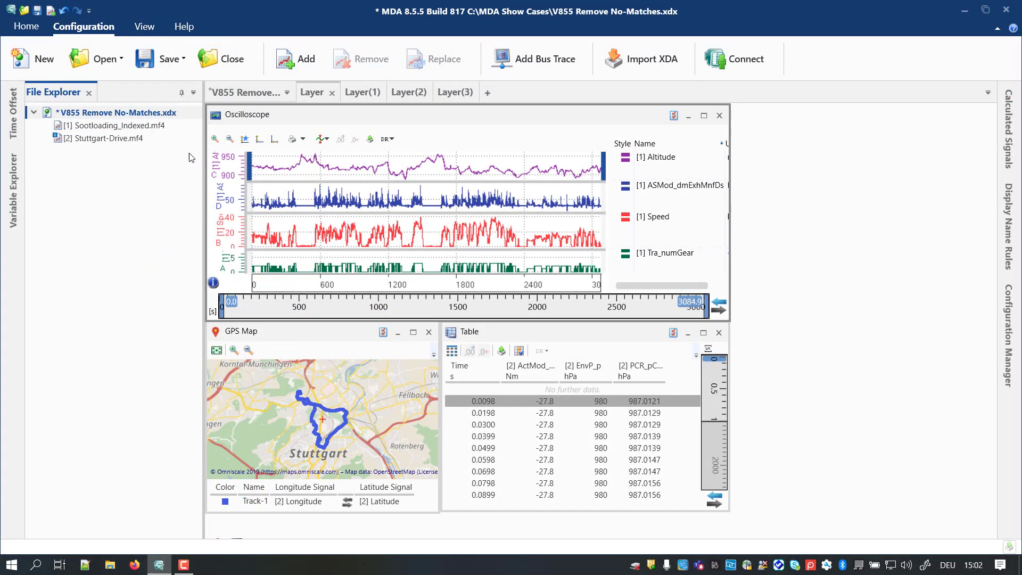
Step: Remove the measure file Stuttgart-Drive.mf4 and replace Sootloading_Indexed.mf4 with Sootloading_1-missing.mf4
mouse_move(193, 140)
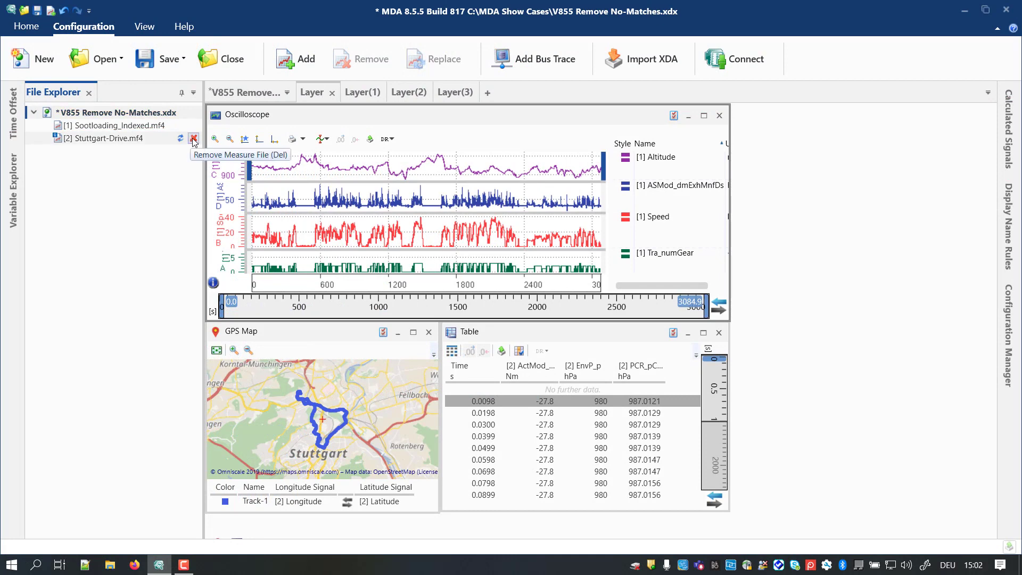
click(193, 139)
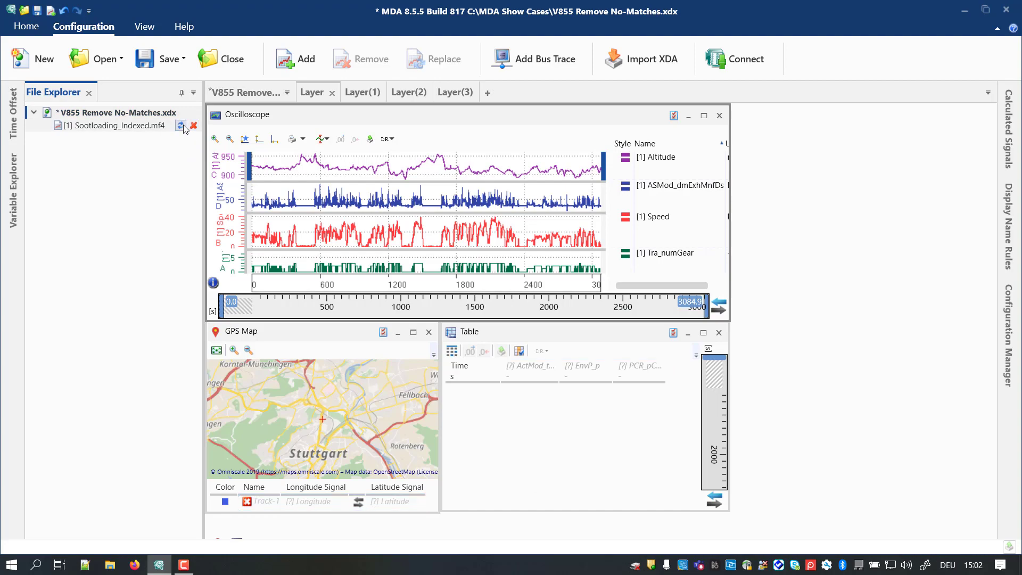
click(183, 126)
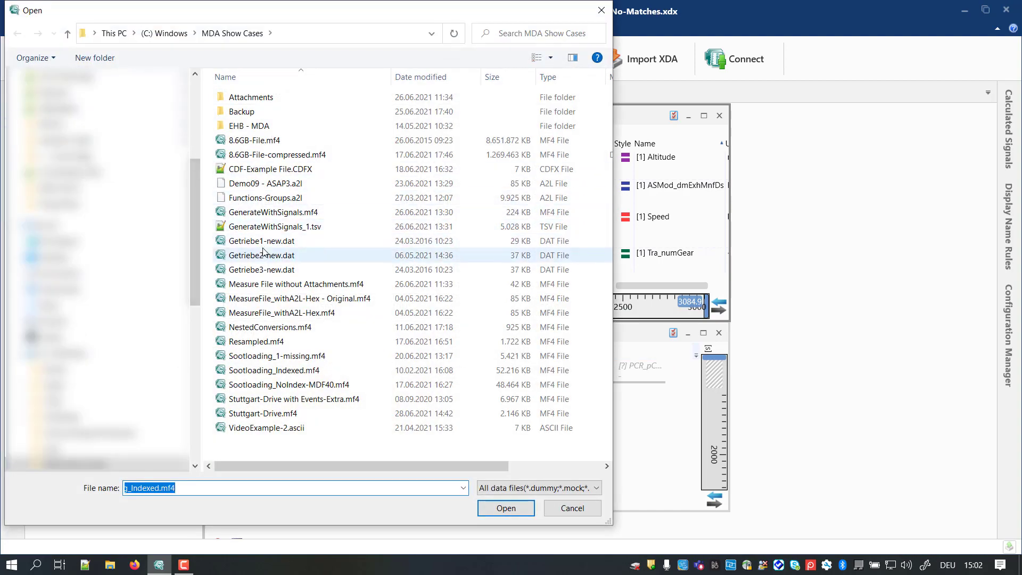
click(299, 358)
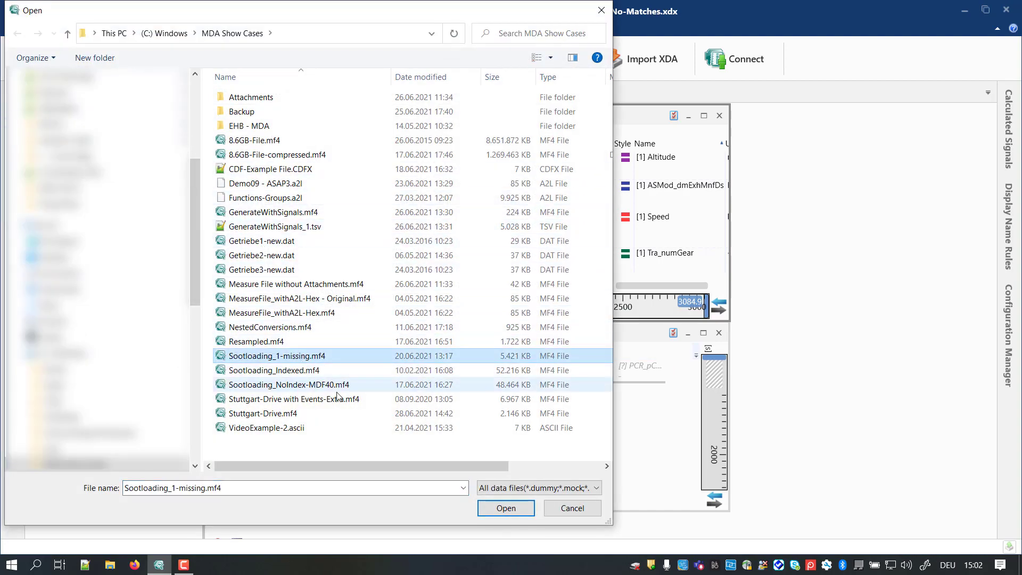
click(505, 509)
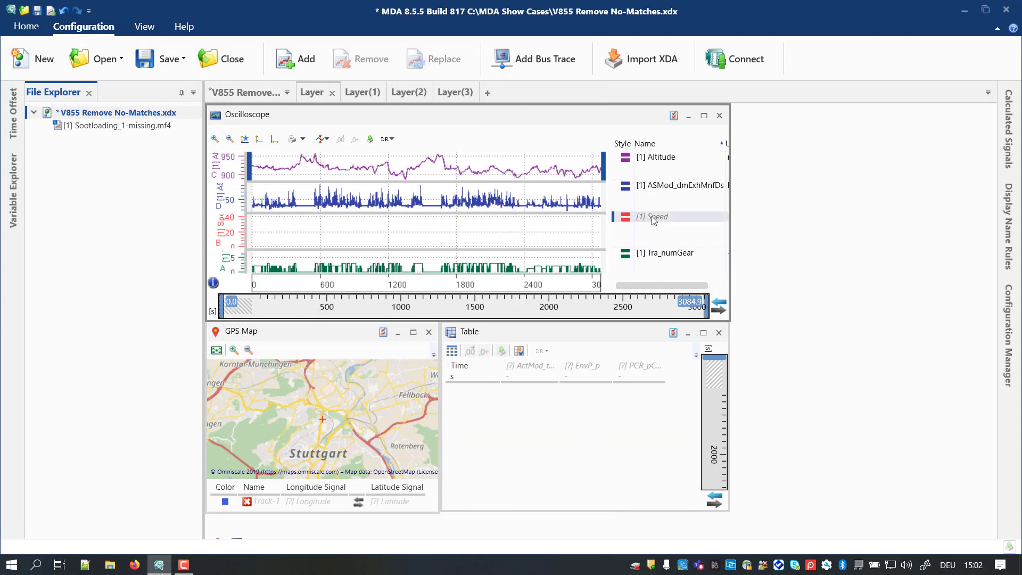
mouse_move(654, 221)
Step: Pin the Configuration Manager open and view the available actions for the whole V855 Remove No-Matches.xdx configuration
mouse_move(1006, 311)
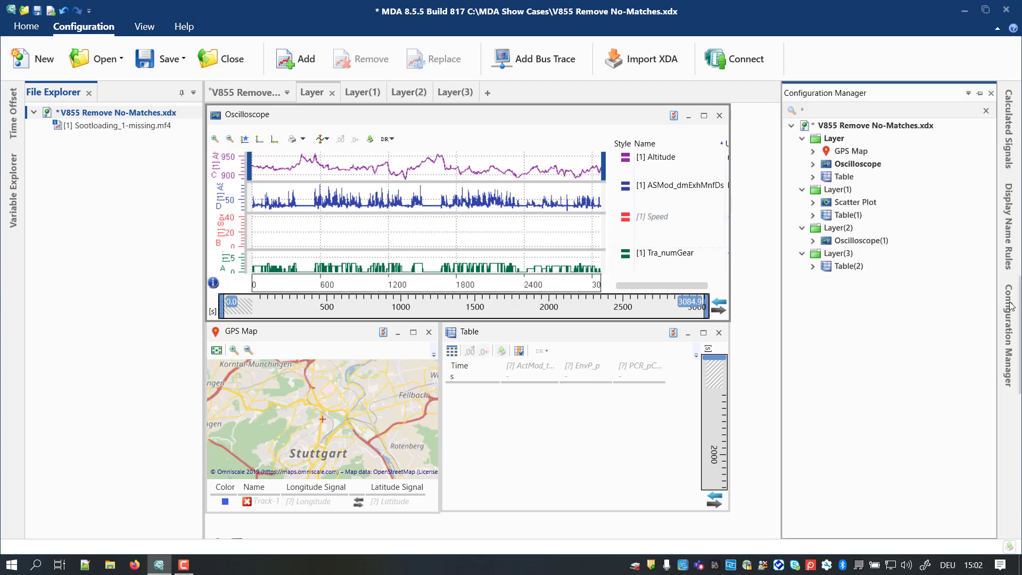
click(980, 94)
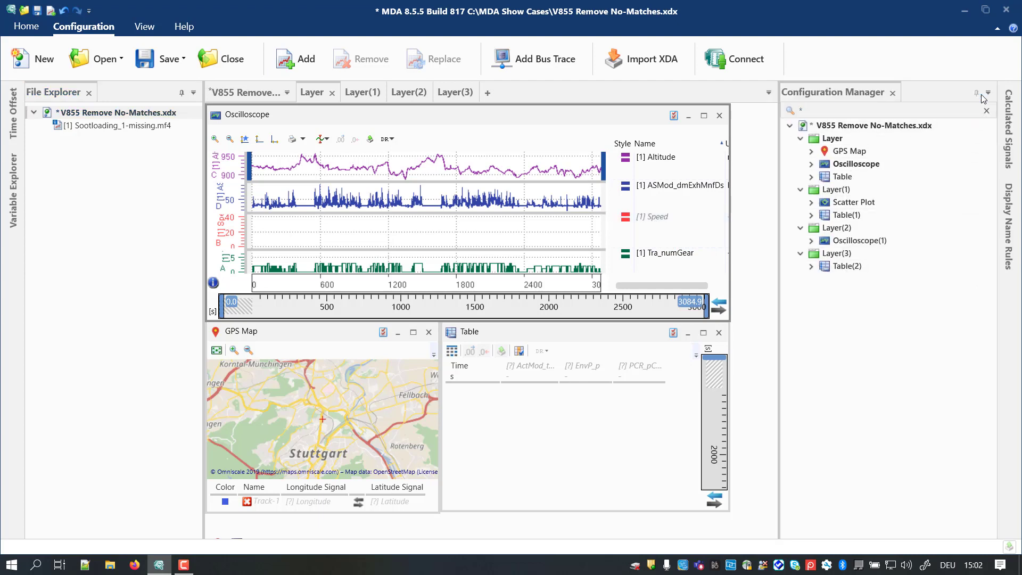
right_click(925, 128)
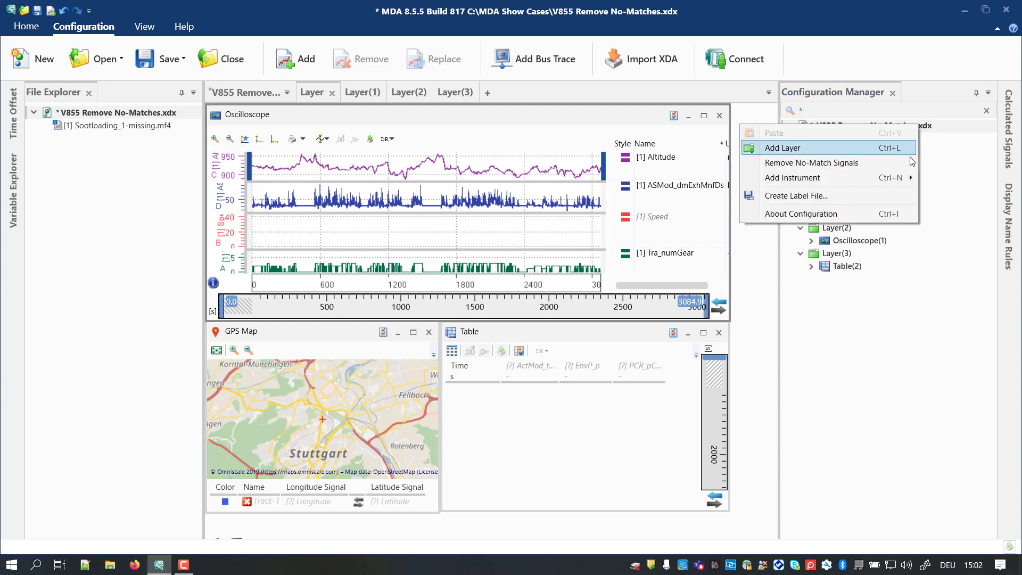
click(942, 157)
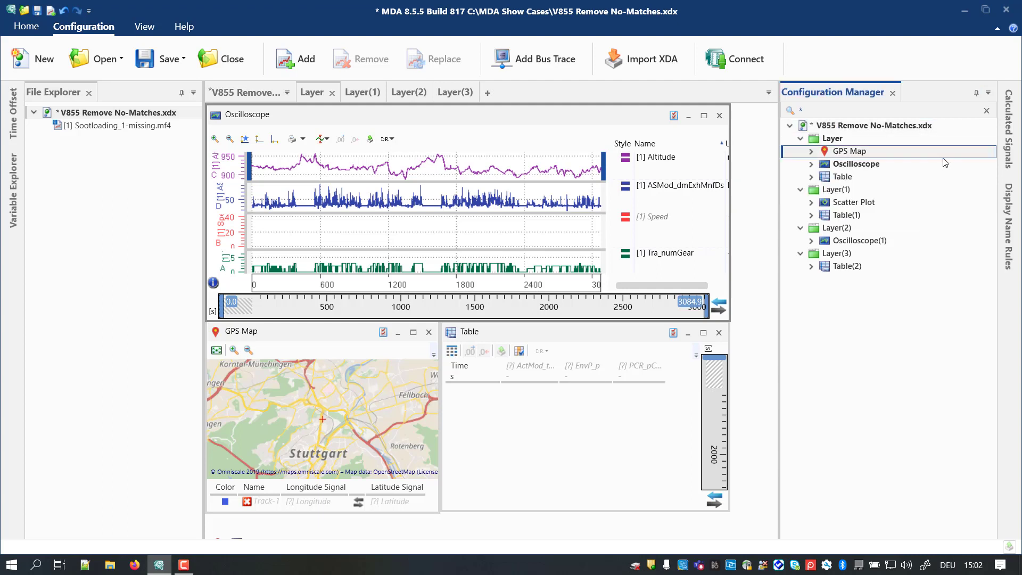
Step: Remove the no-match signals from the Oscilloscope on the first layer, clear the status message and undo the removal
click(880, 165)
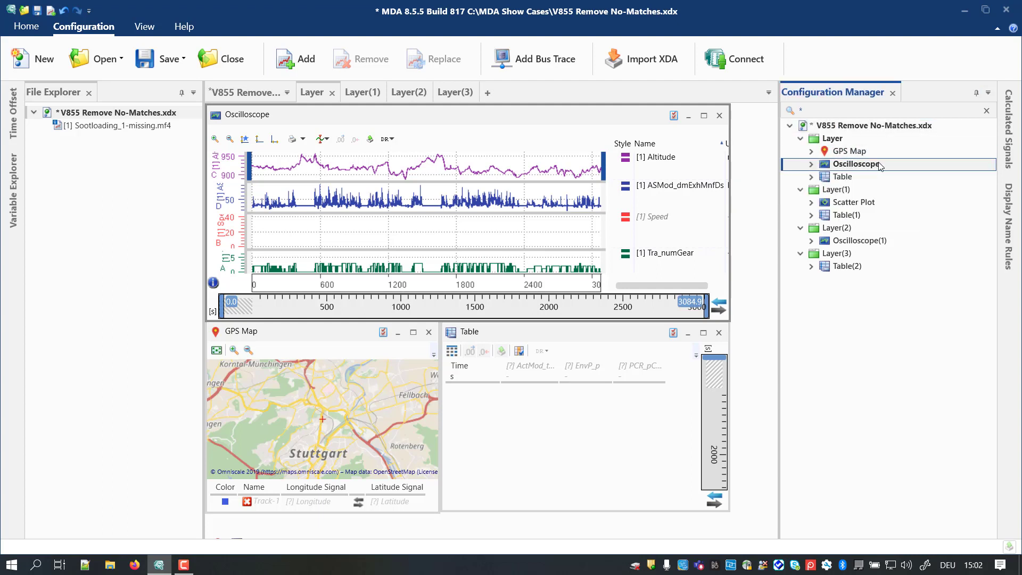
right_click(880, 165)
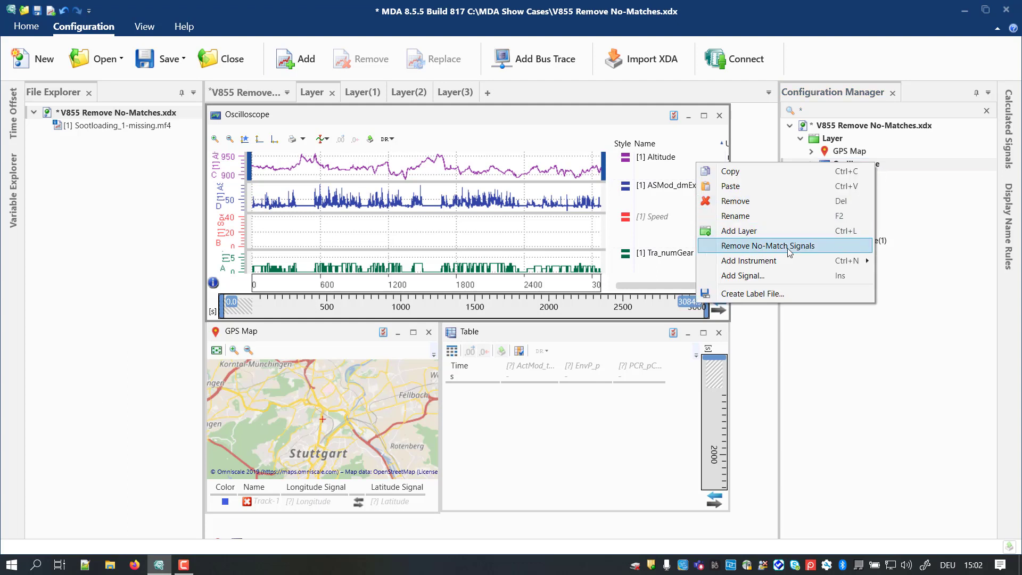
click(767, 246)
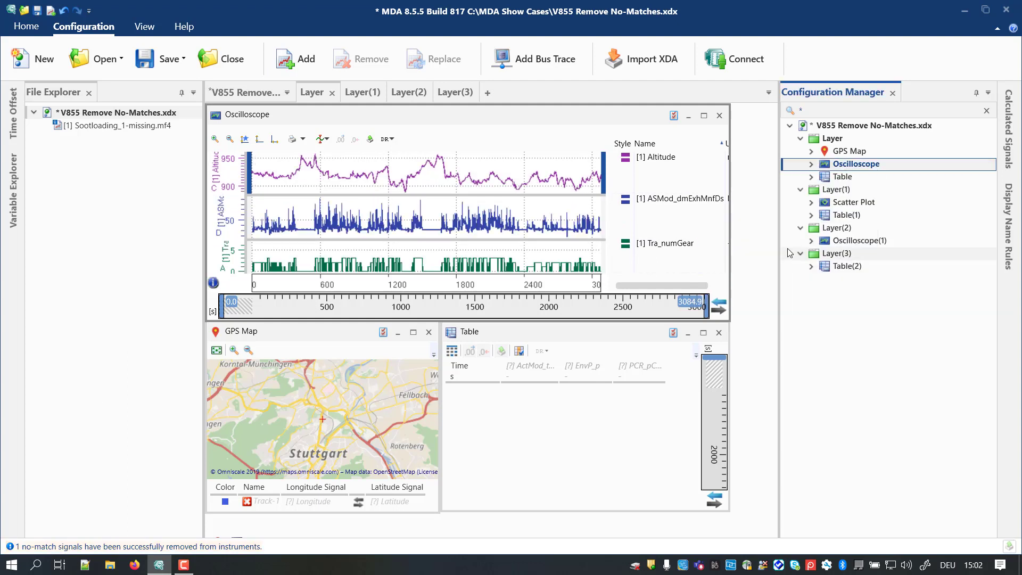
click(142, 547)
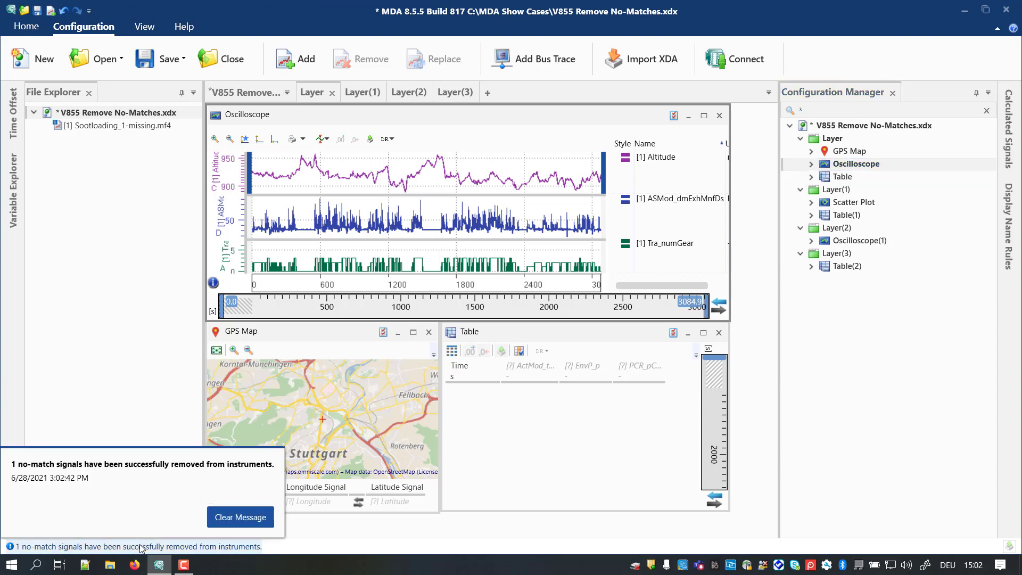
click(227, 524)
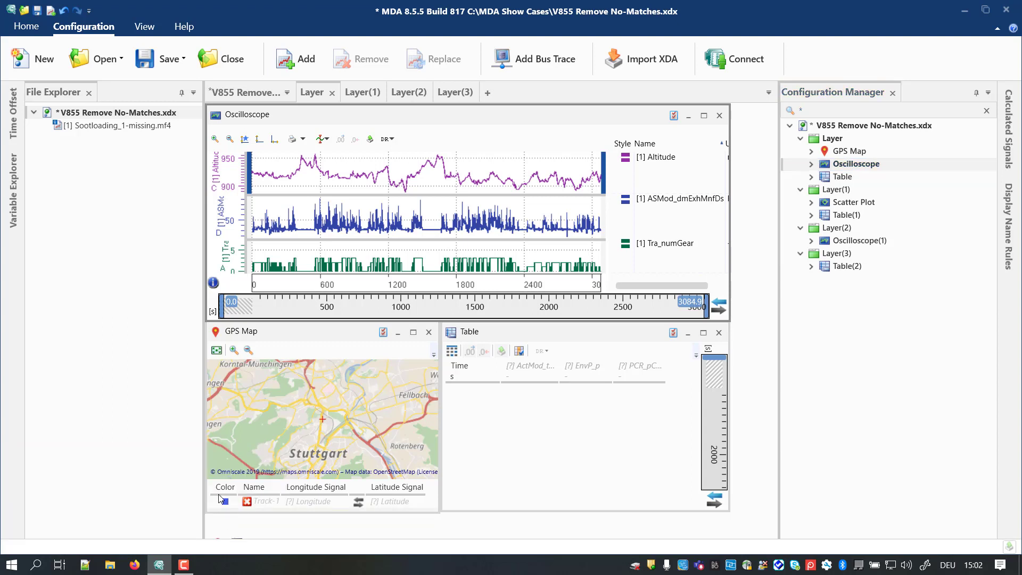
click(63, 11)
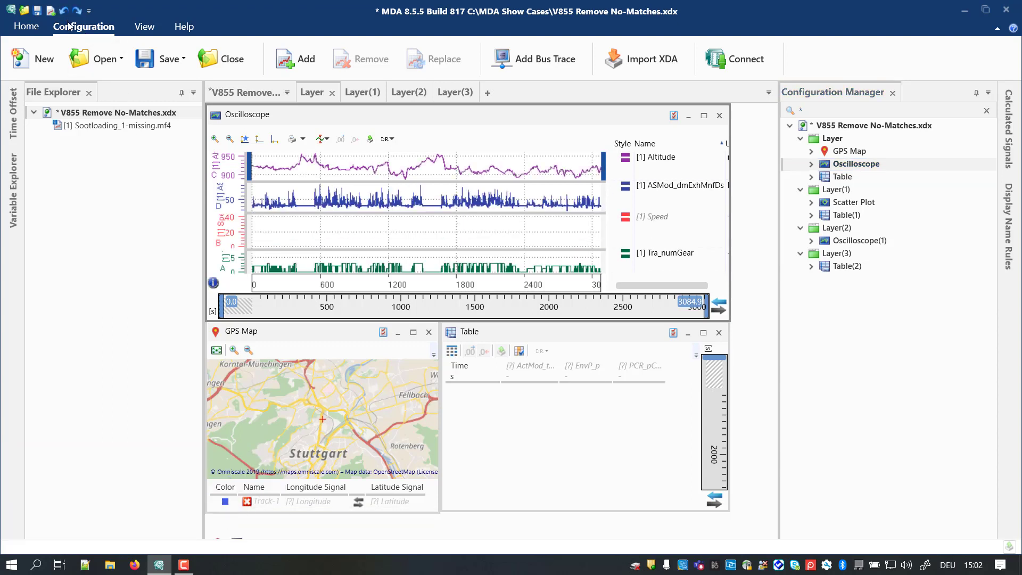
Step: Remove the no-match signals from the GPS Map, Oscilloscope and Table on the first layer together, and undo the removal
click(830, 155)
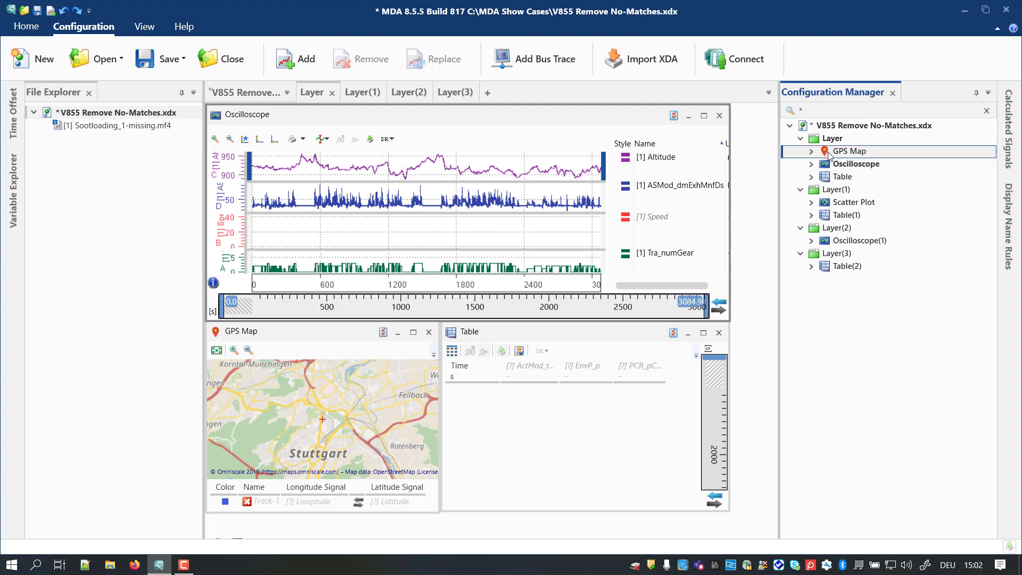
shift+click(831, 177)
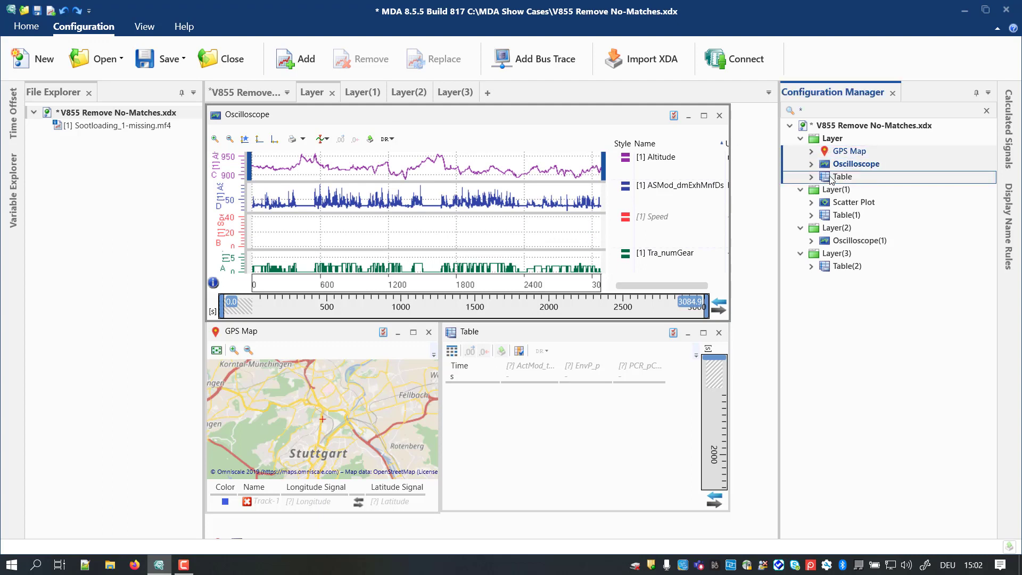
right_click(831, 178)
click(879, 240)
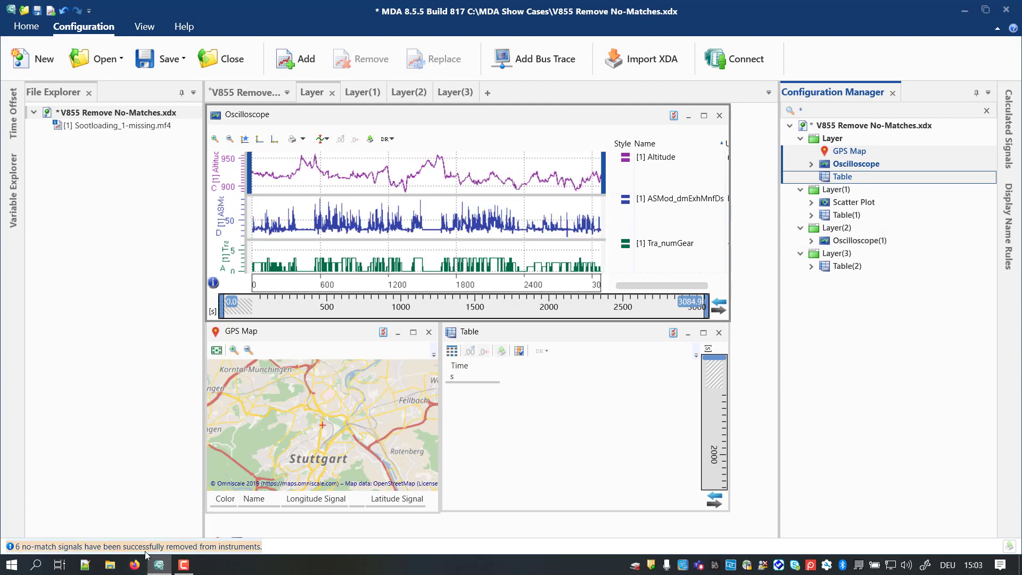
click(64, 12)
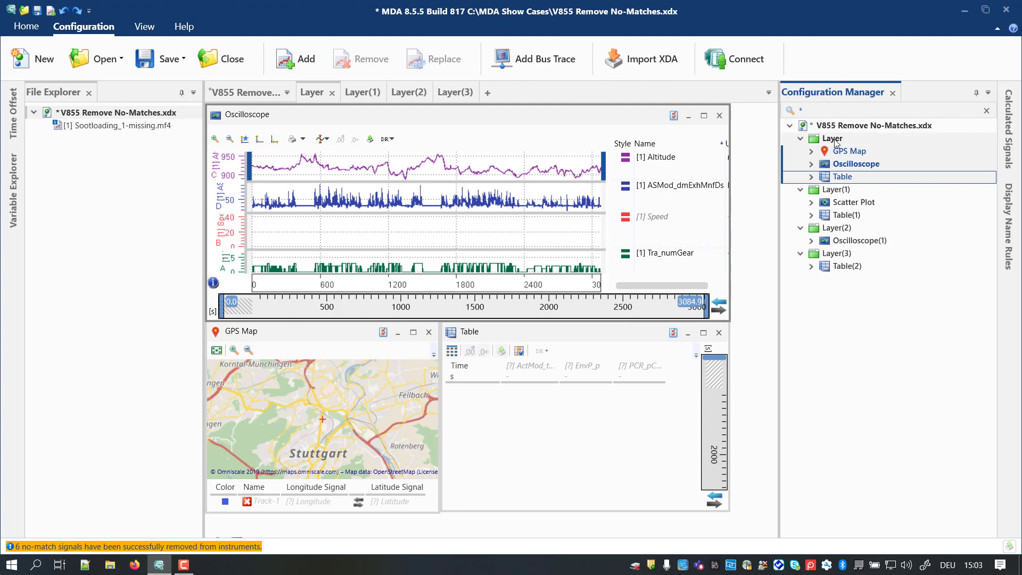
Step: Remove the no-match signals from all instruments on Layer and Layer(1) at once and clear the status message
click(834, 140)
click(837, 190)
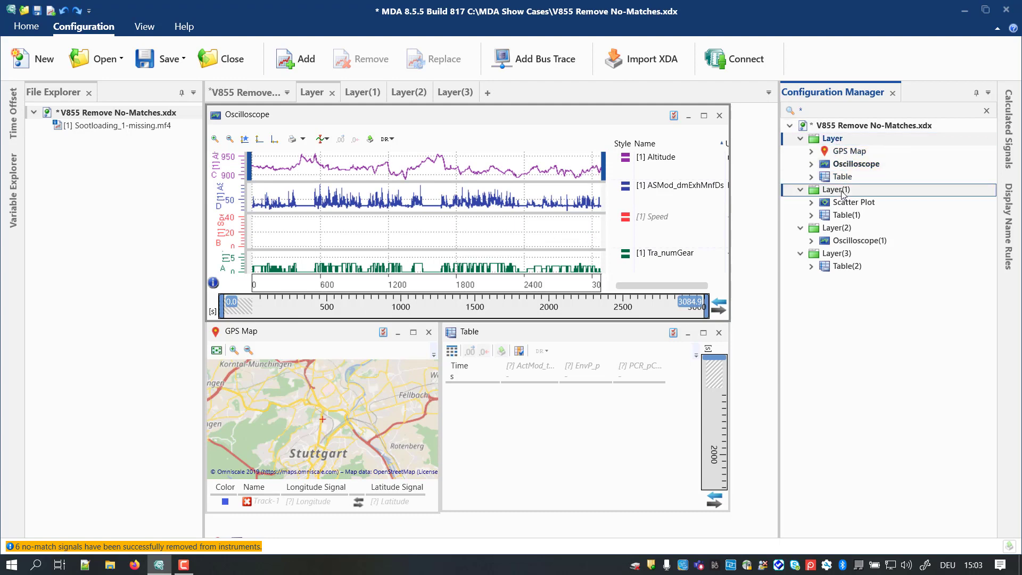
right_click(843, 195)
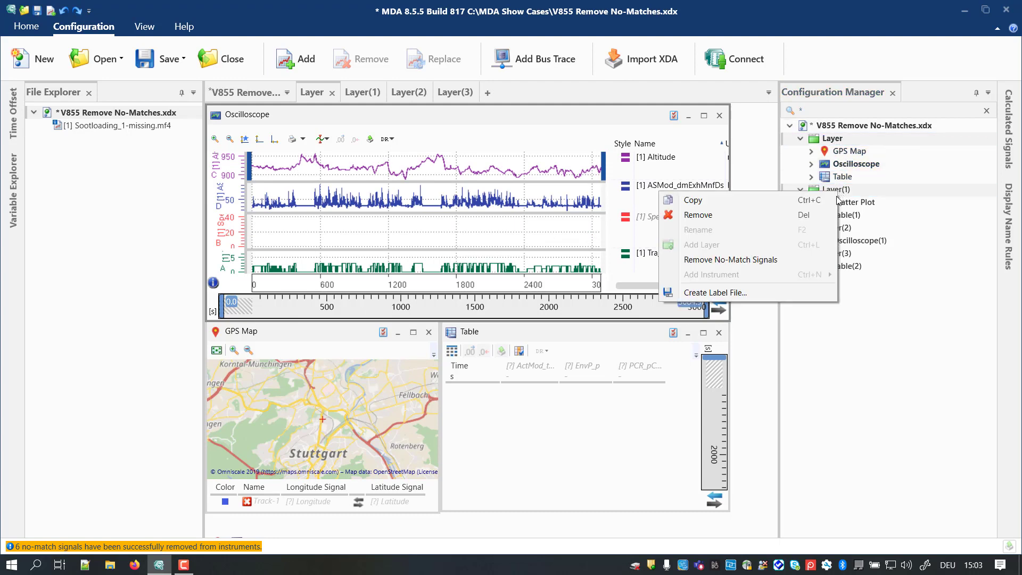
click(770, 261)
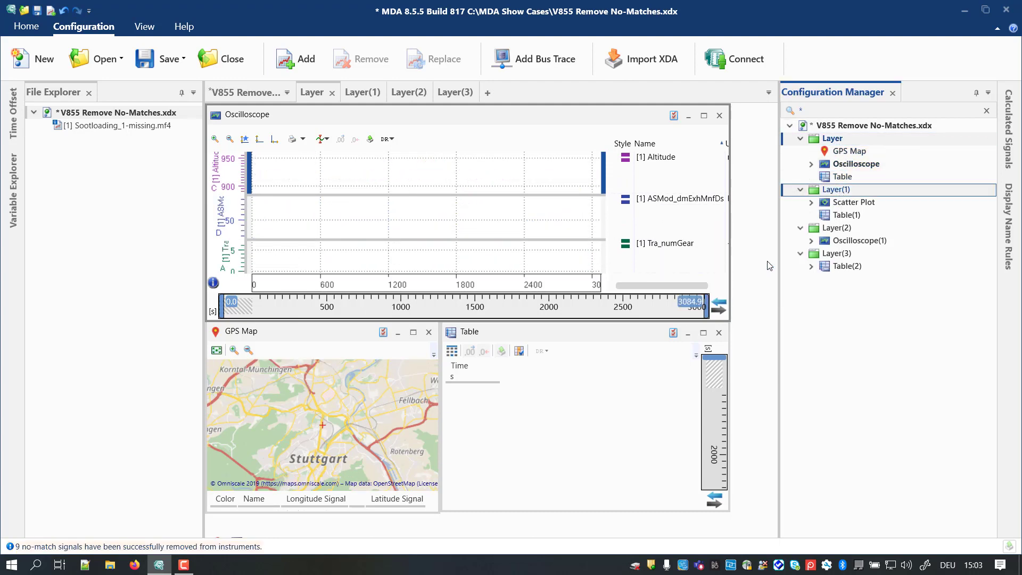
click(183, 549)
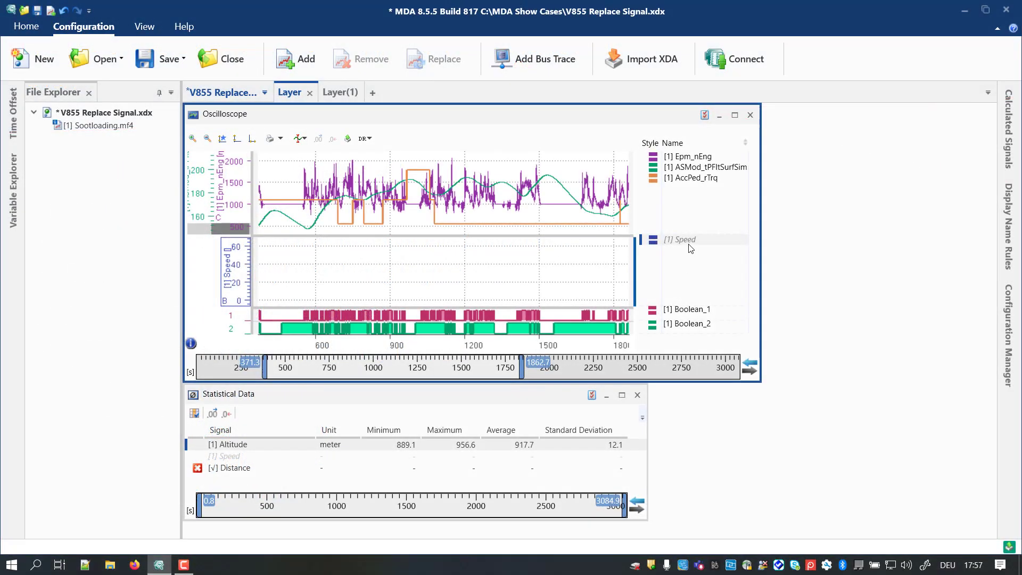
Step: Open the Configuration Manager for V855 Replace Signal.xdx and pin it
mouse_move(690, 246)
click(1013, 315)
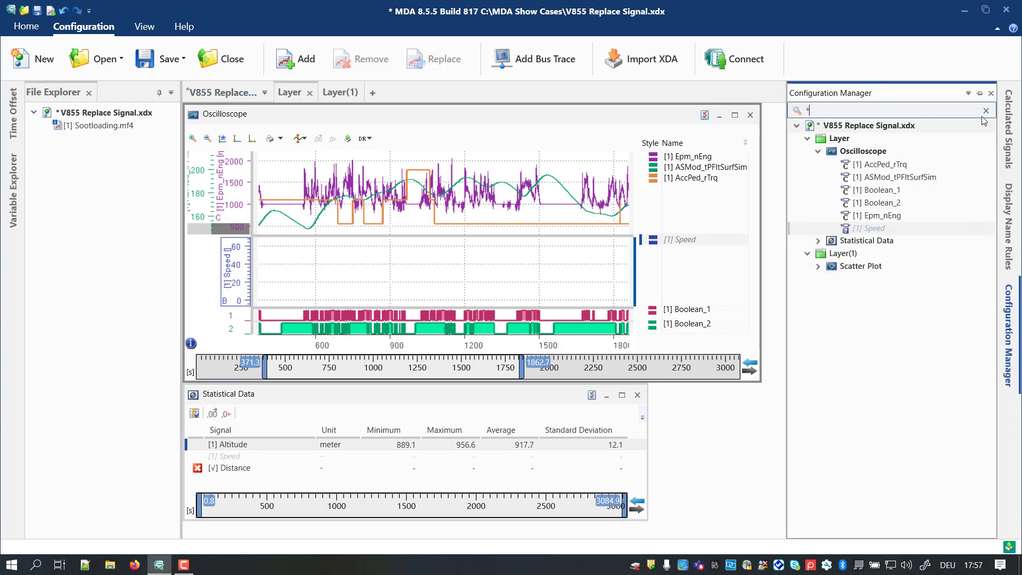
click(980, 93)
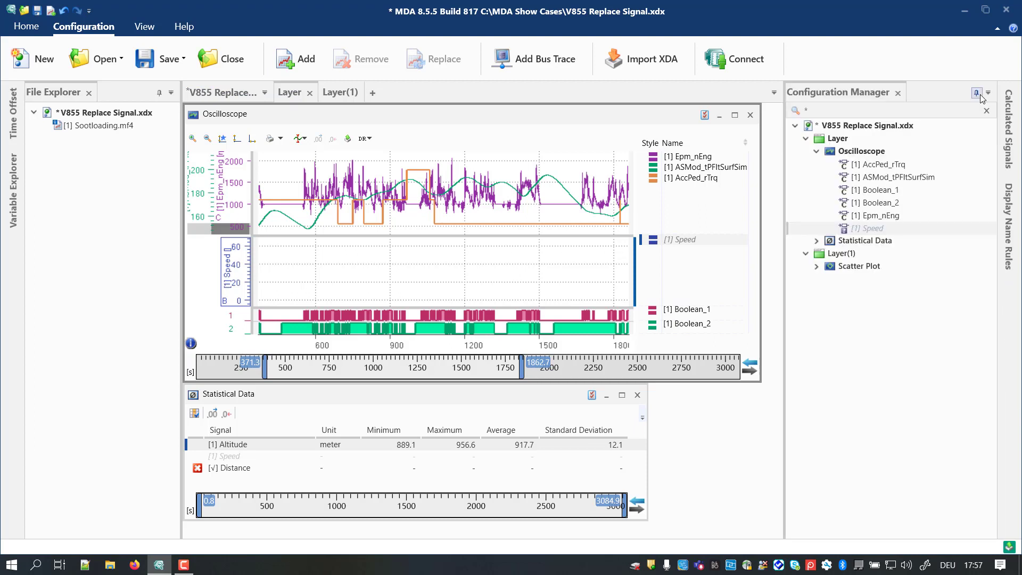
Step: Replace the no-match signal Speed with VehV_v in the Oscilloscope only, and undo the replacement
right_click(903, 231)
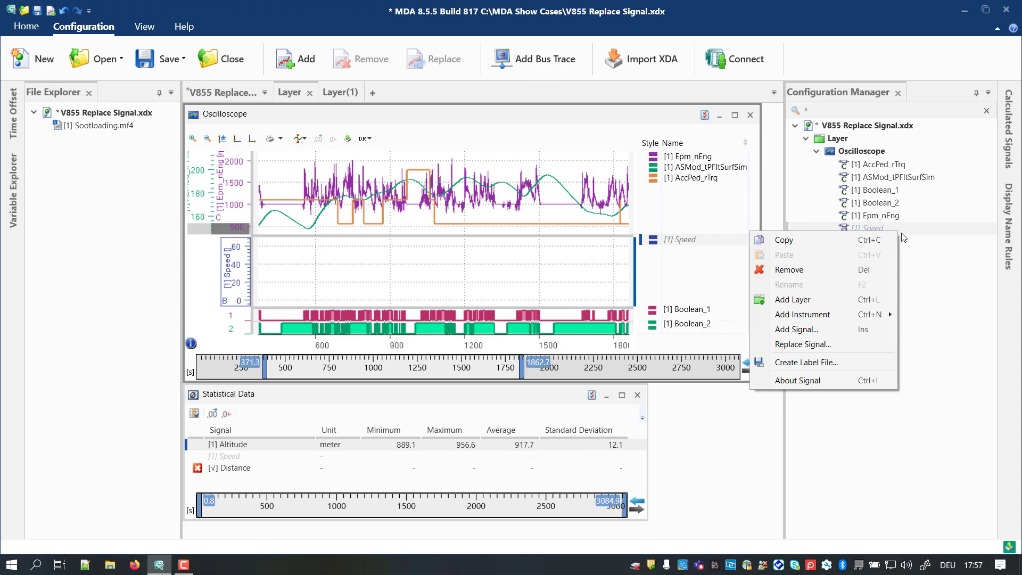
click(846, 349)
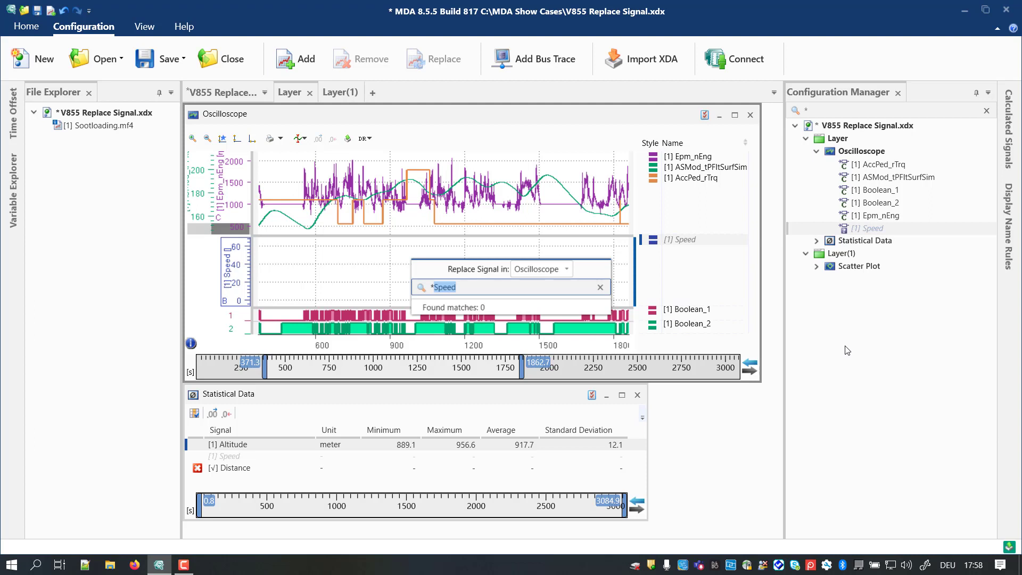
text(veh)
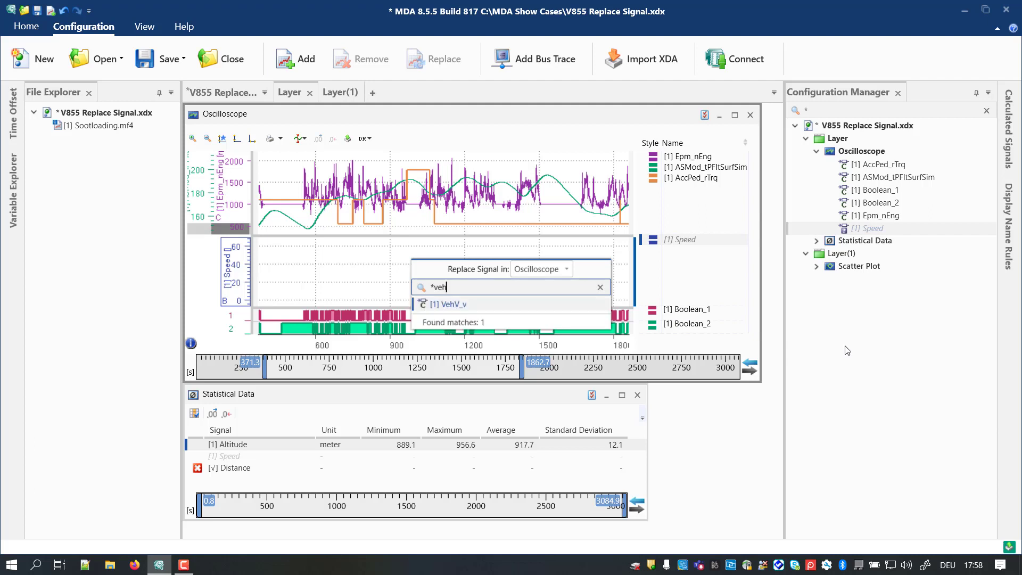
click(530, 308)
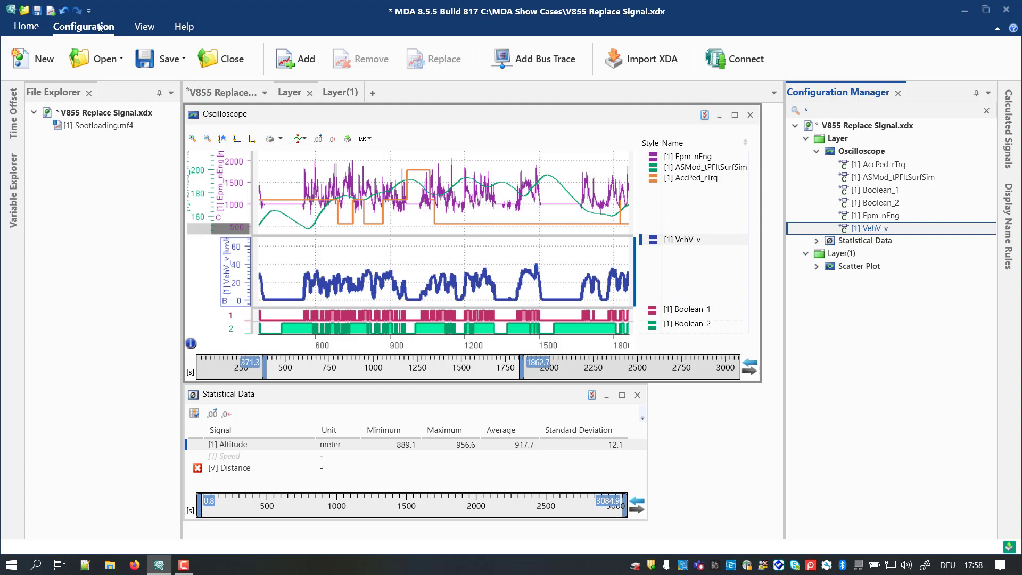
click(64, 12)
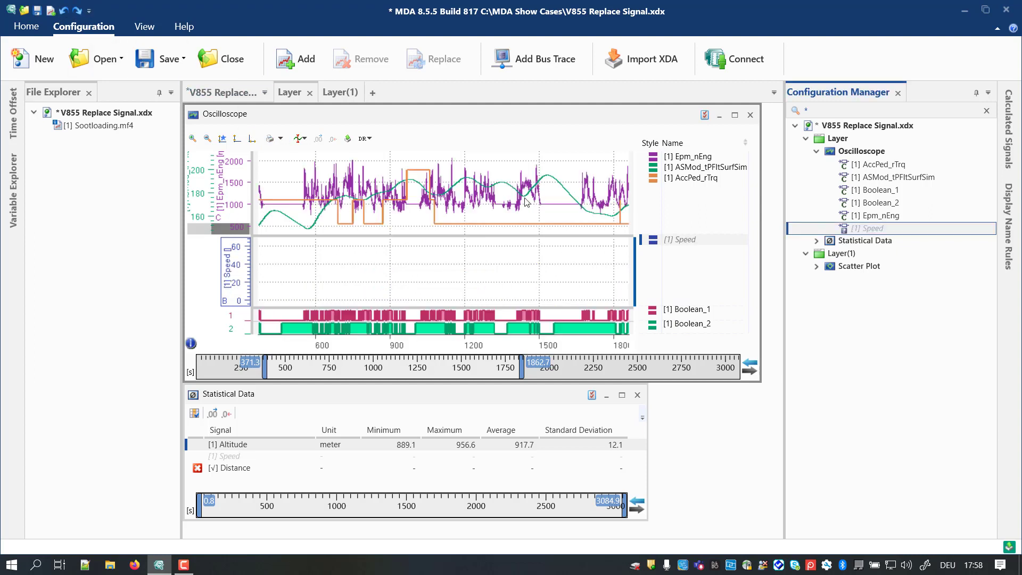
Step: Expand the Statistical Data and Scatter Plot signals and replace the no-match signal Speed with VehV_v everywhere in the configuration
click(817, 241)
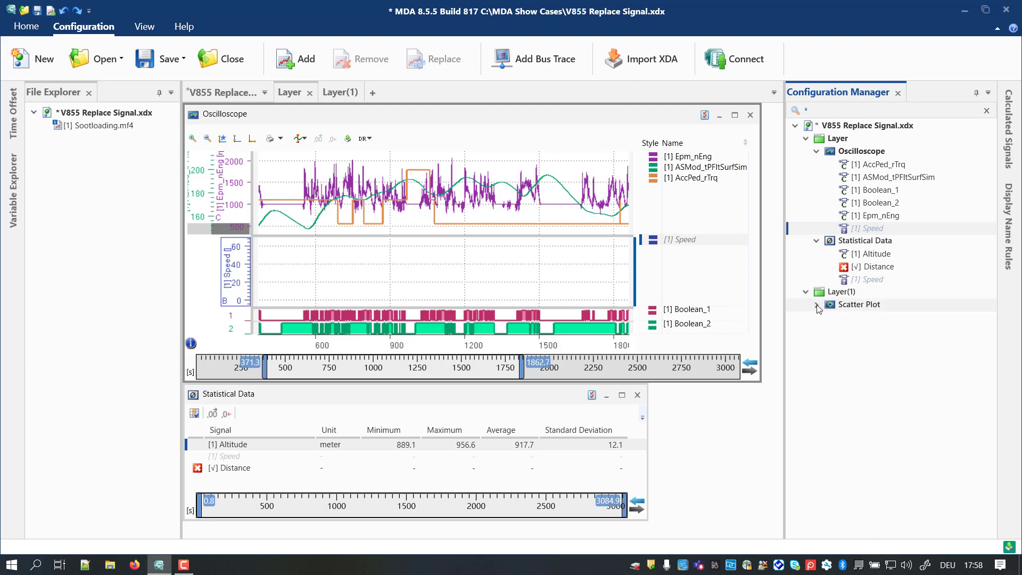
click(817, 306)
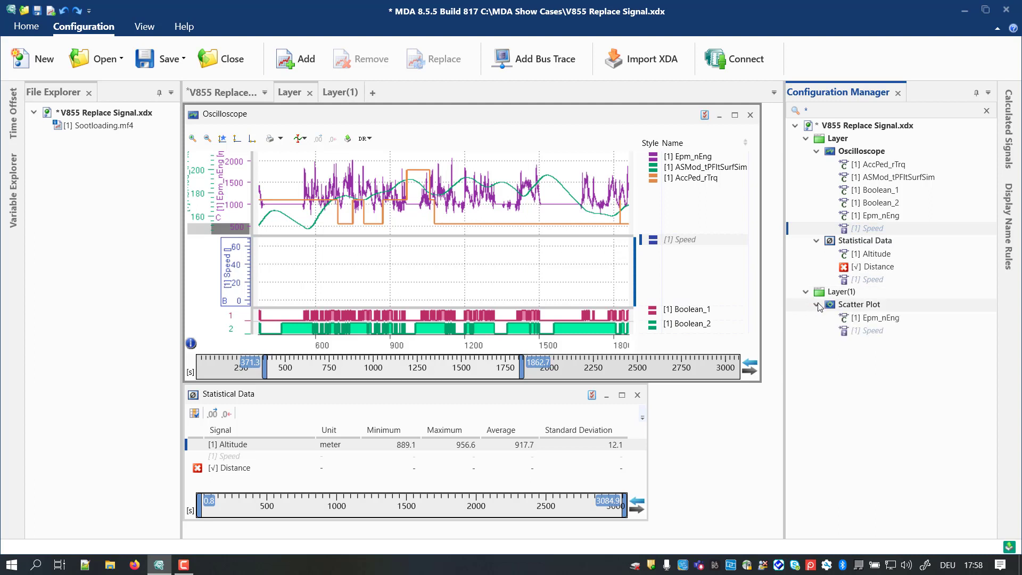
right_click(872, 233)
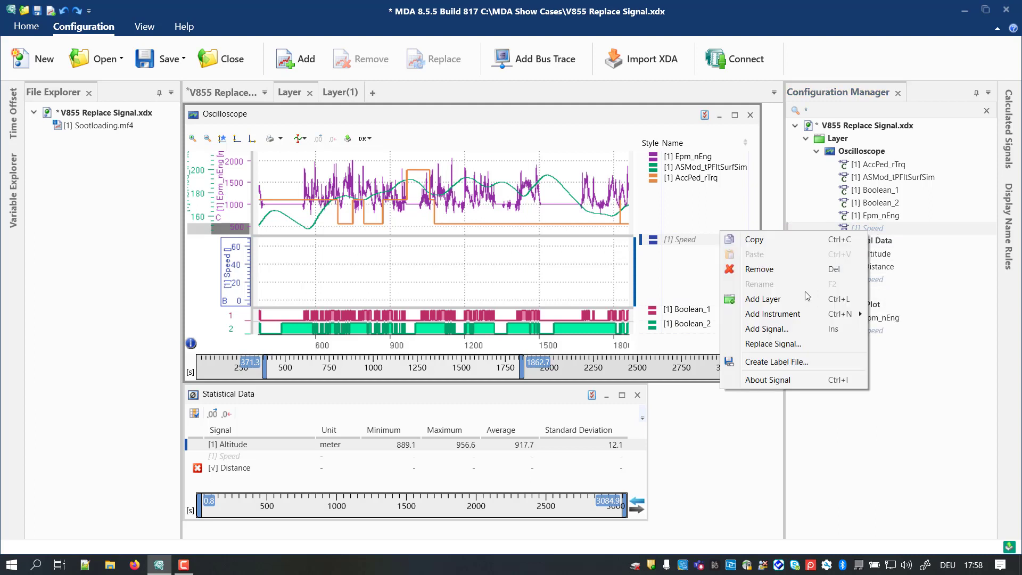
click(780, 344)
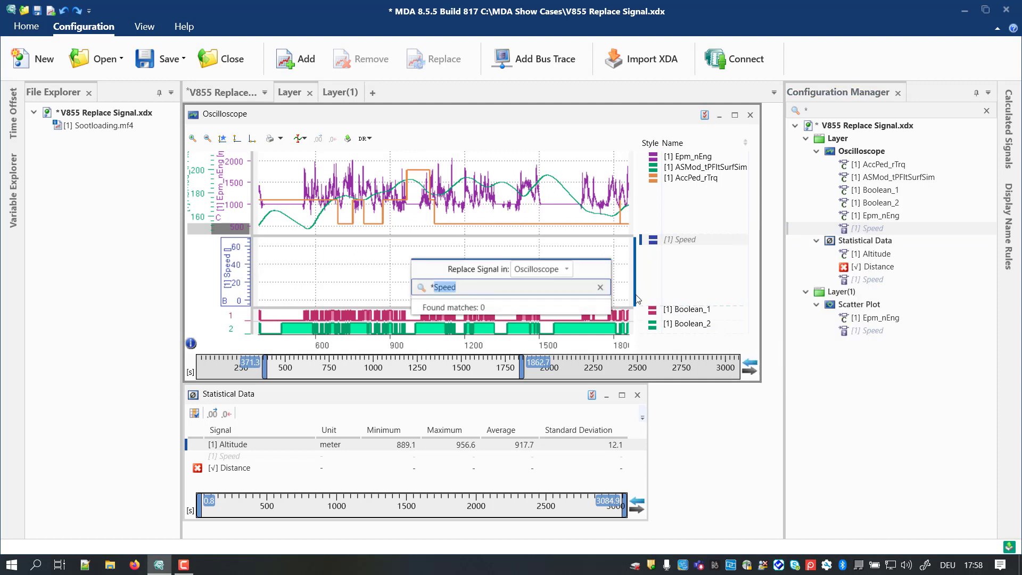
click(568, 270)
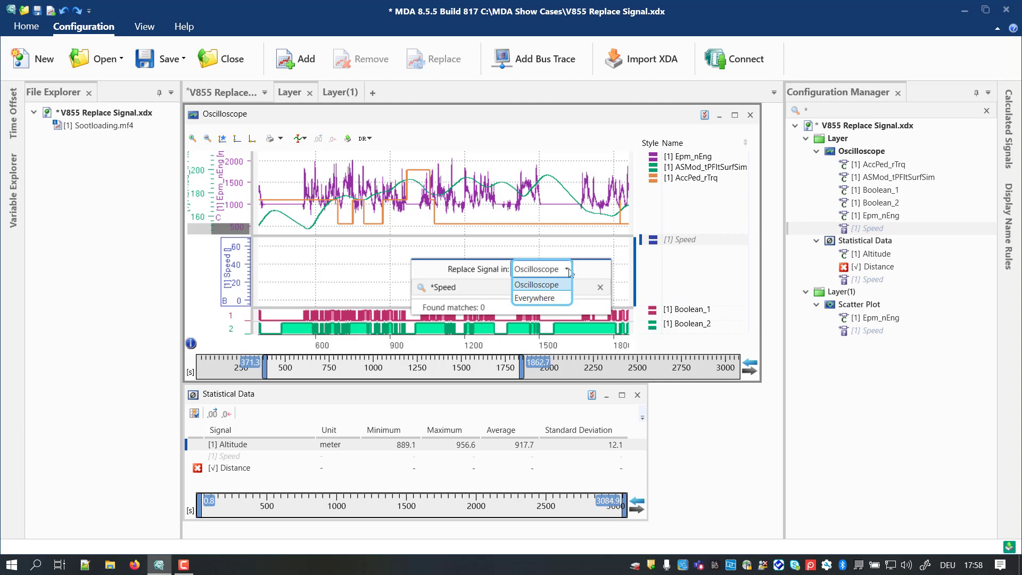
click(556, 298)
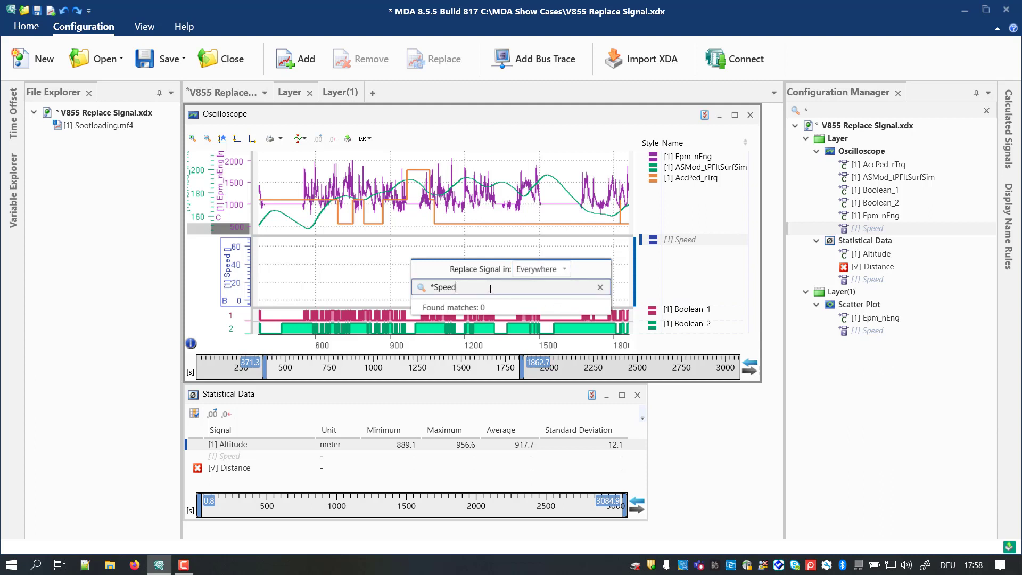
drag(490, 289, 435, 289)
text(veh)
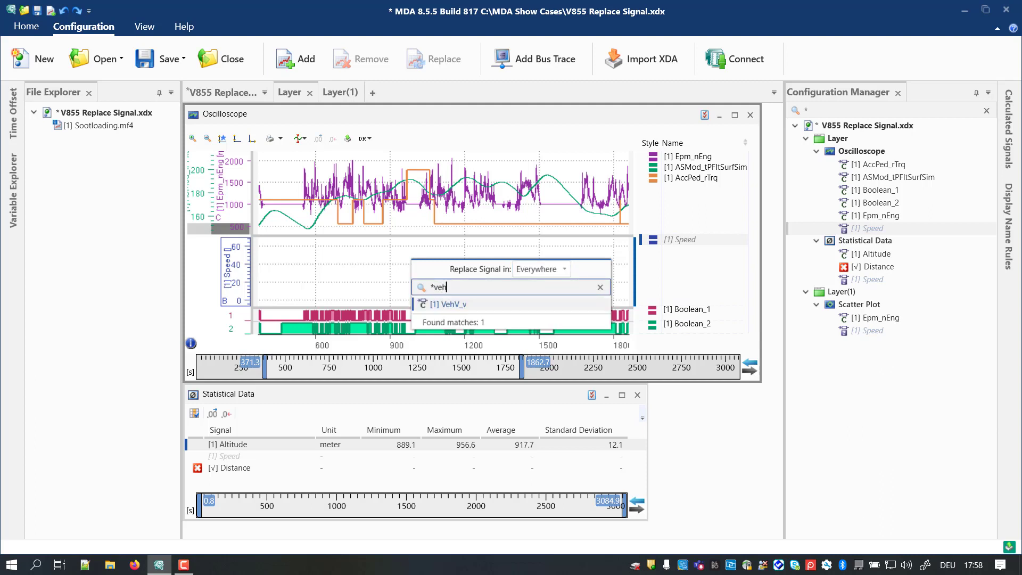
click(452, 304)
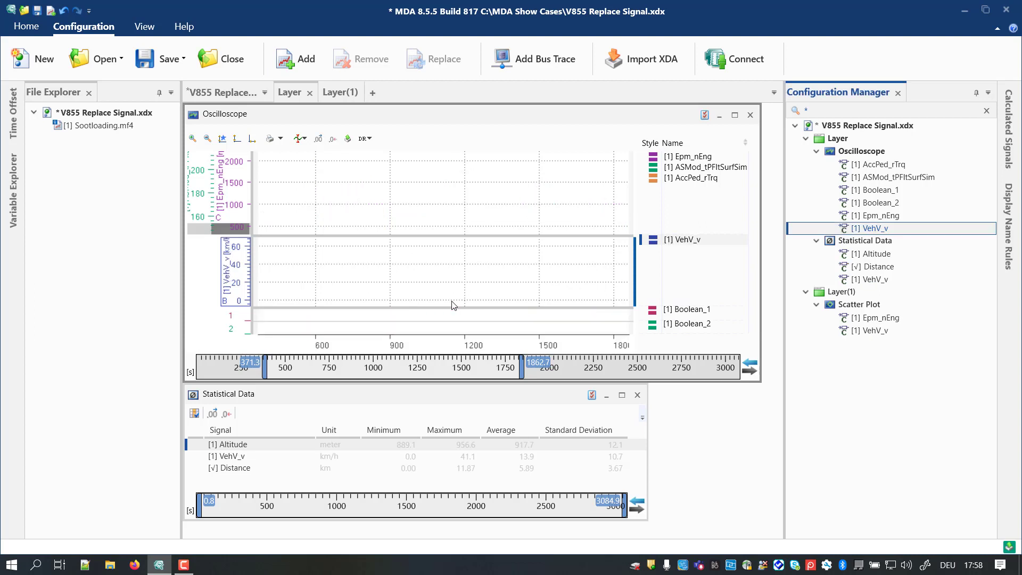
click(417, 472)
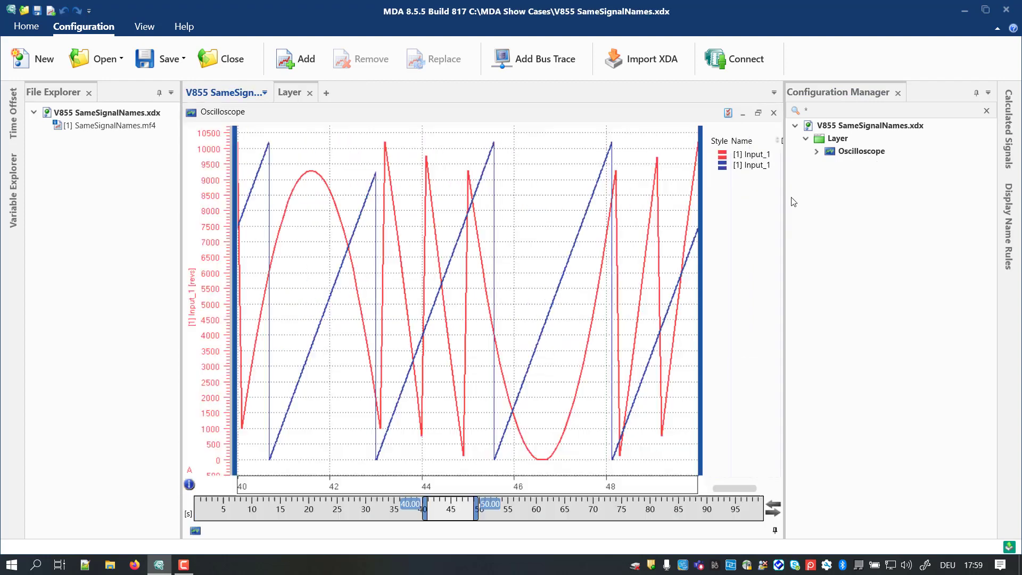
Step: Expand the Oscilloscope in V855 SameSignalNames.xdx, examine the first Input_1 signal's details and close the Information Window
click(817, 154)
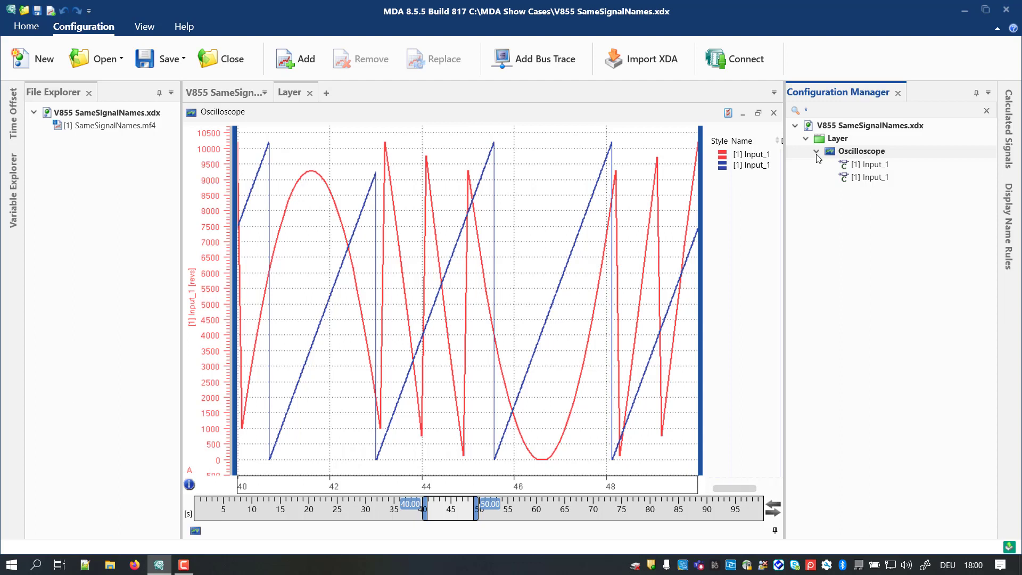
click(867, 166)
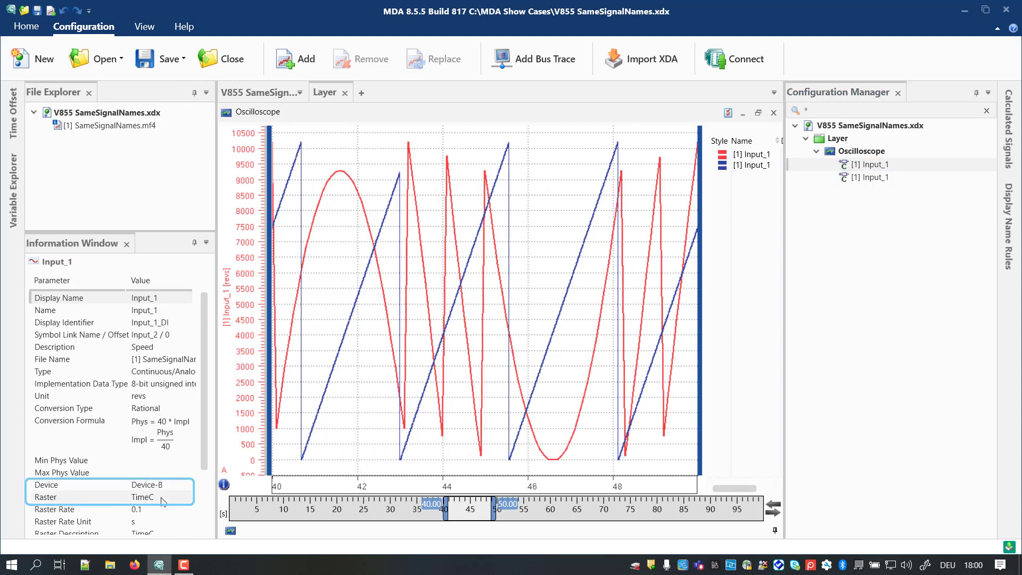
click(126, 244)
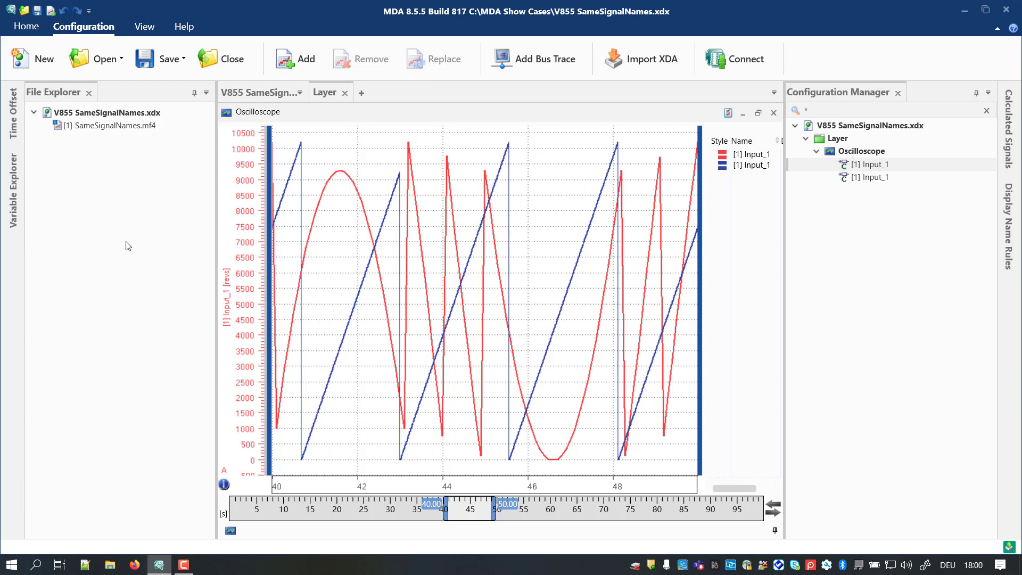
Step: Replace the first Input_1 signal in the Oscilloscope with Input_2 from Device-B
right_click(880, 165)
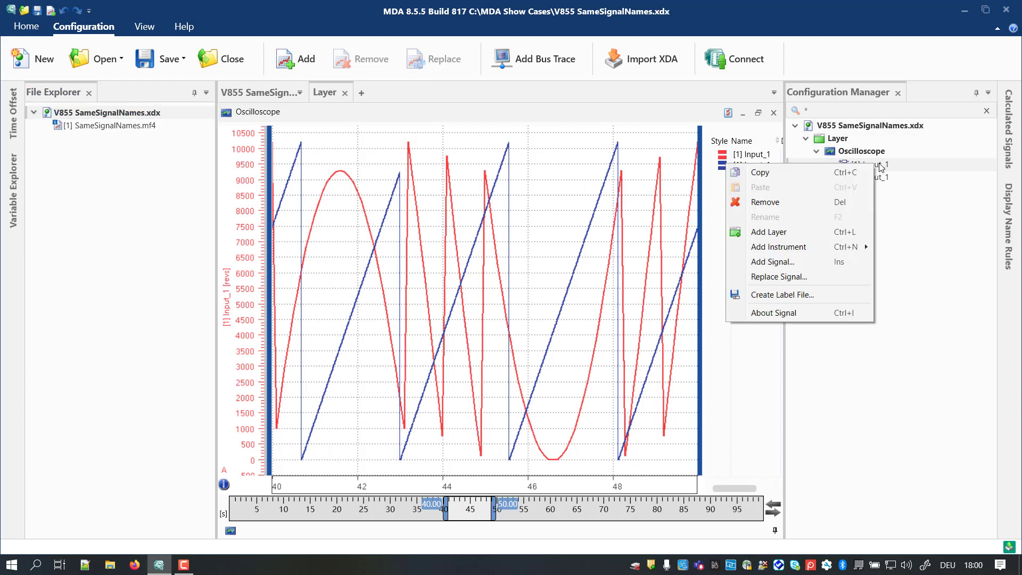
click(804, 277)
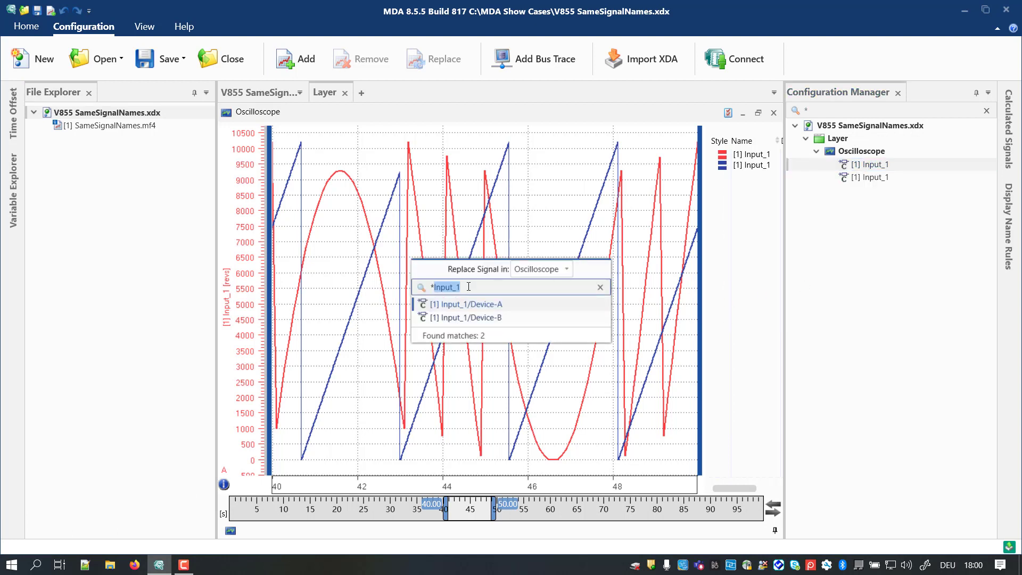
click(474, 287)
key(BackSpace)
text(2)
click(486, 318)
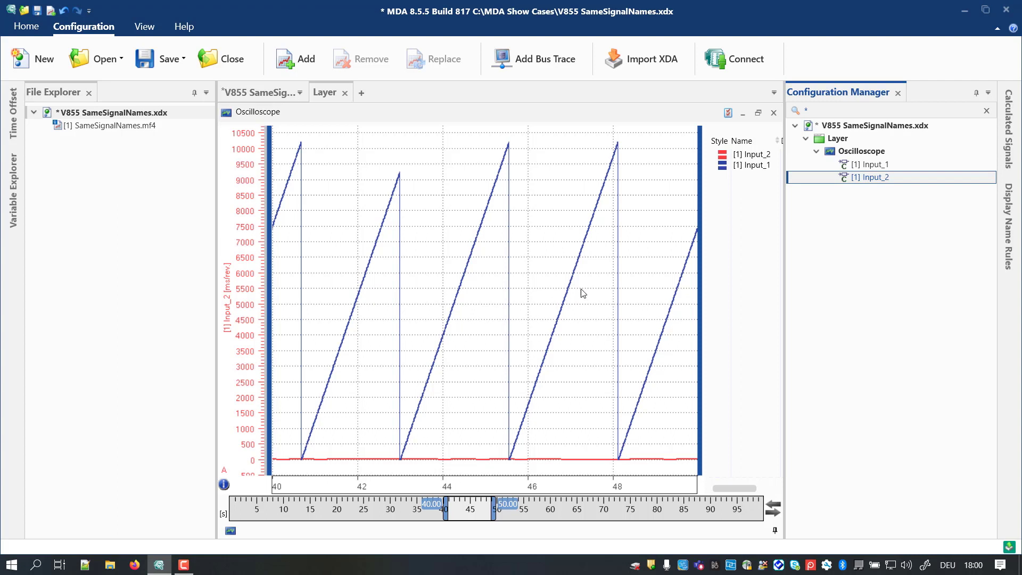
Step: Widen the Oscilloscope's signal list to show the Device column
click(705, 234)
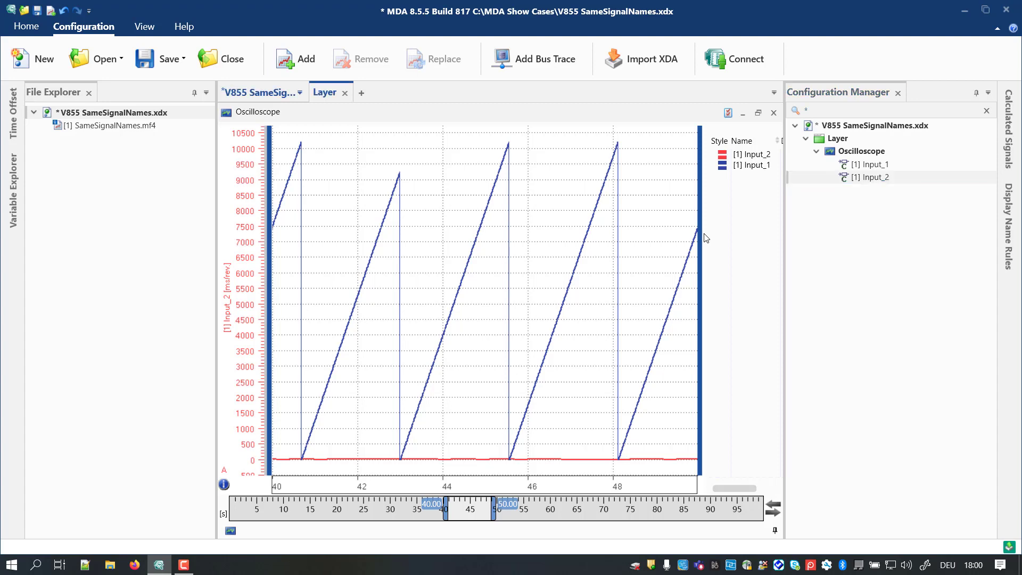
drag(704, 238, 654, 238)
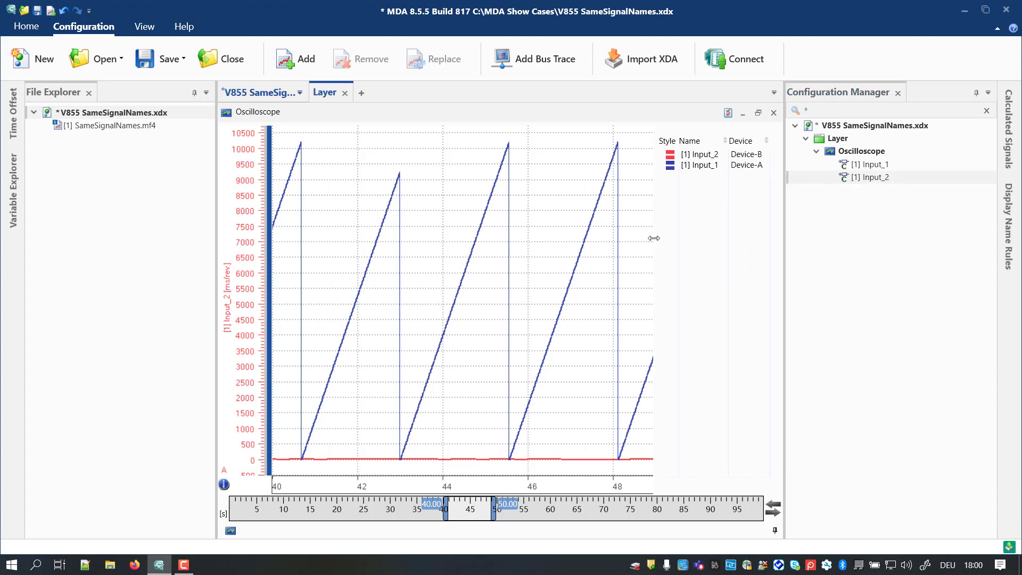